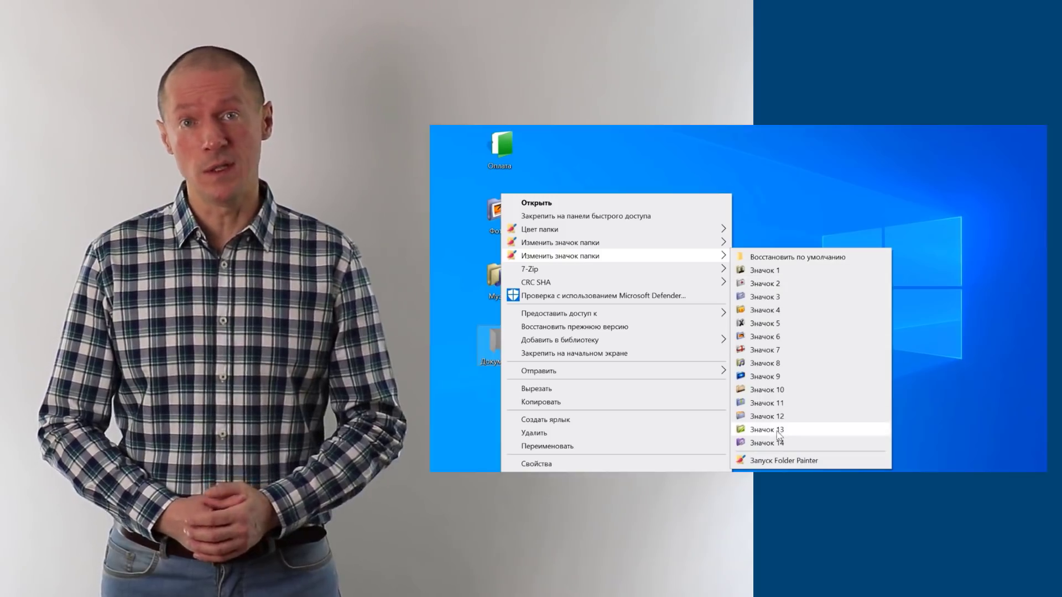
{"action": "left_click", "coordinate": [767, 429]}
{"action": "right_click", "coordinate": [515, 417]}
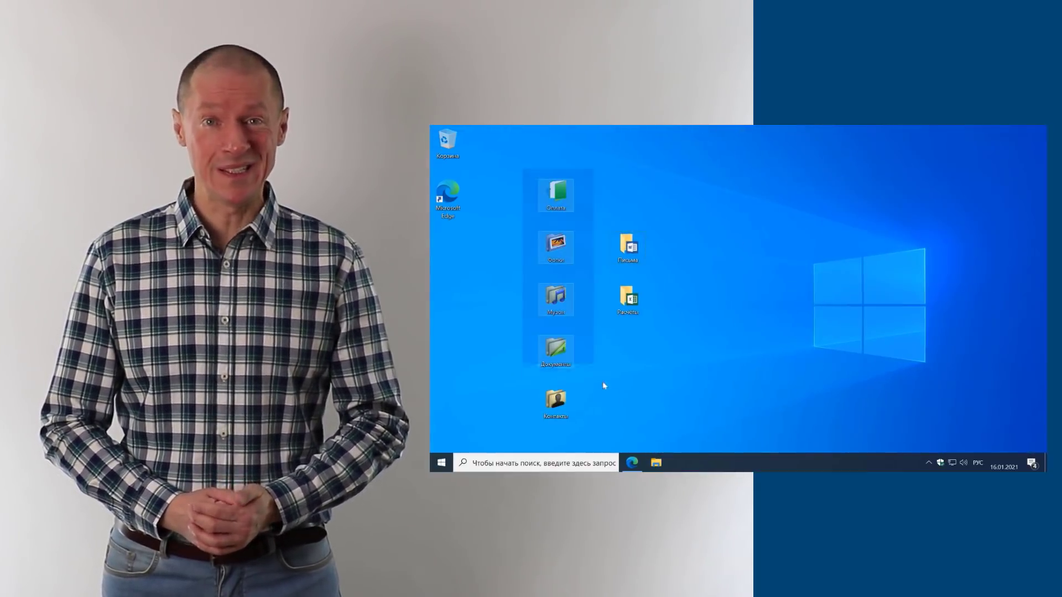
{"action": "right_click", "coordinate": [626, 231]}
{"action": "mouse_move", "coordinate": [775, 279]}
{"action": "left_click", "coordinate": [841, 281]}
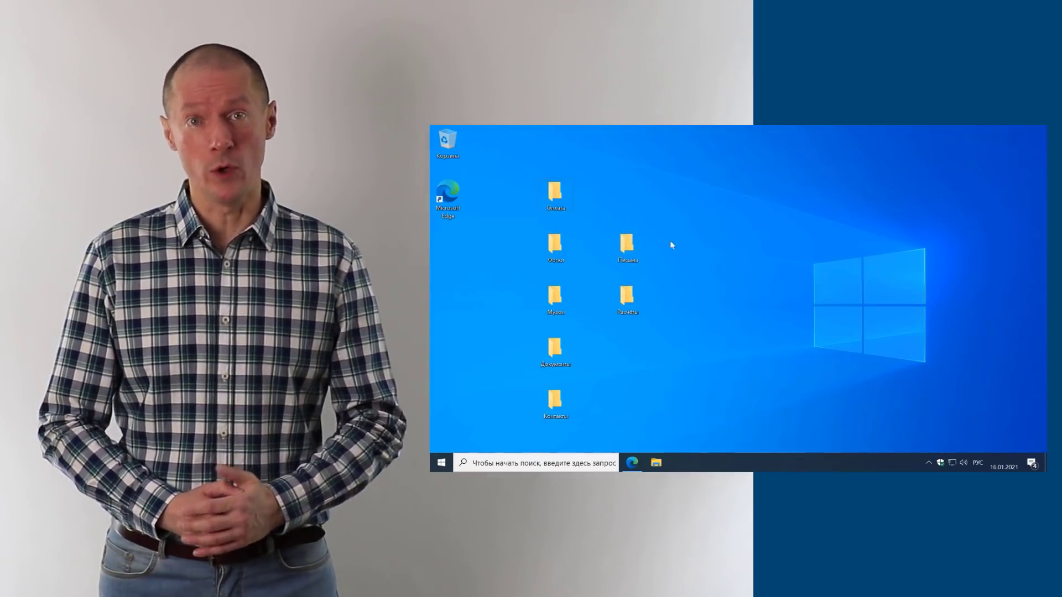
{"action": "right_click", "coordinate": [552, 203]}
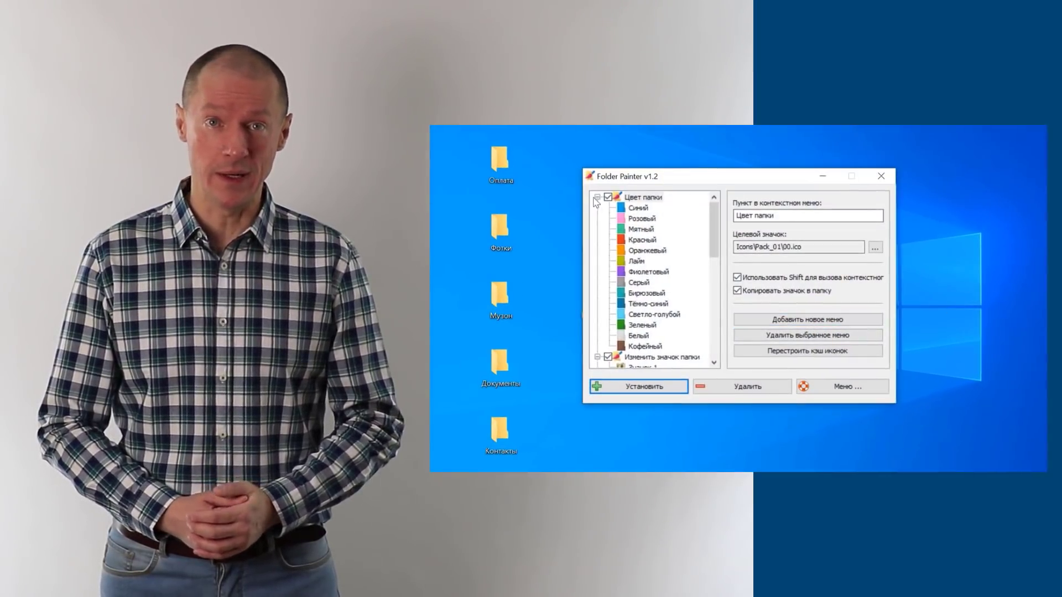
{"action": "left_click", "coordinate": [597, 197]}
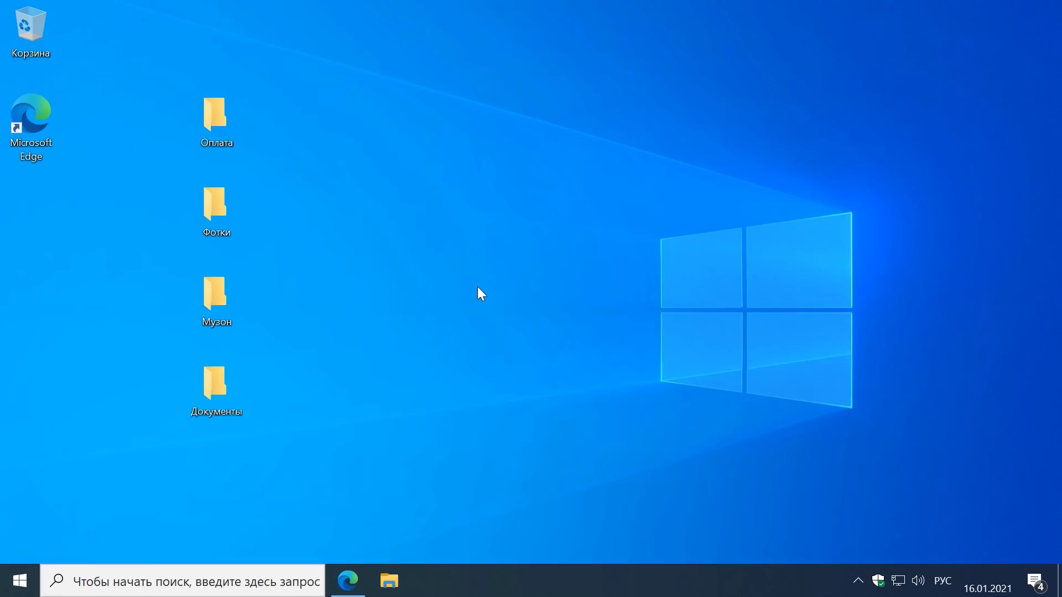
Switch to Edge, expand the YouTube video's description and open its link to the Folder Painter v1.2 page
{"action": "left_click", "coordinate": [355, 566]}
{"action": "scroll", "coordinate": [375, 510], "scroll_direction": "down", "scroll_amount": 1}
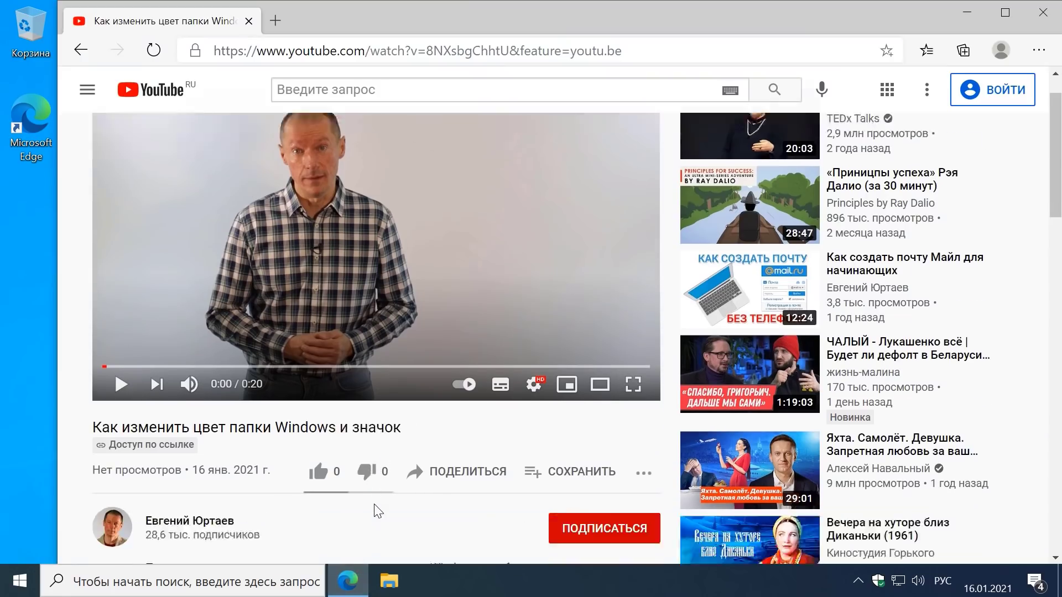
{"action": "scroll", "coordinate": [375, 510], "scroll_direction": "down", "scroll_amount": 5}
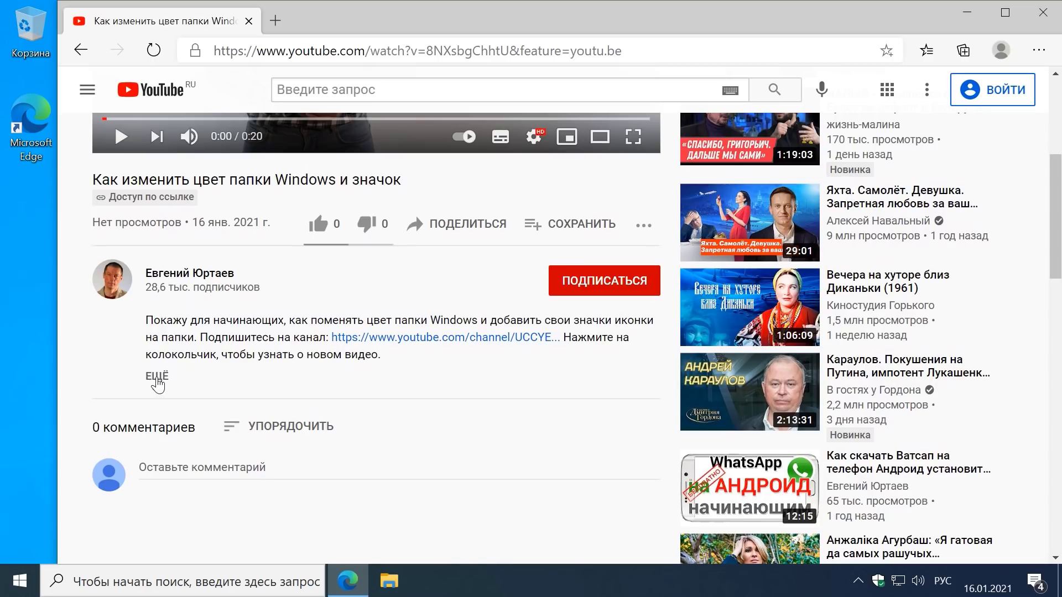
{"action": "left_click", "coordinate": [157, 377]}
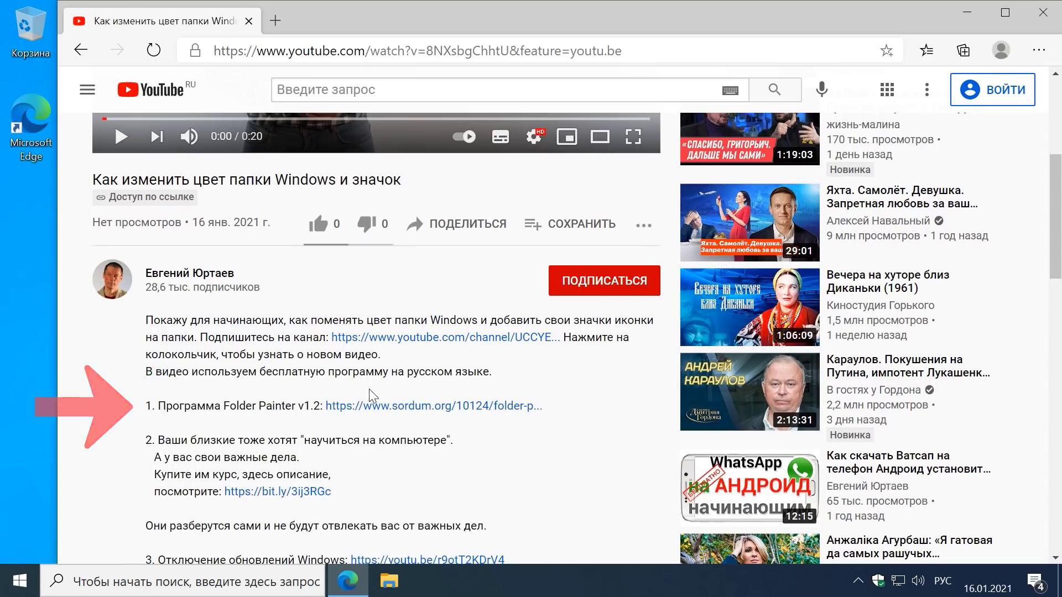
{"action": "left_click", "coordinate": [426, 406]}
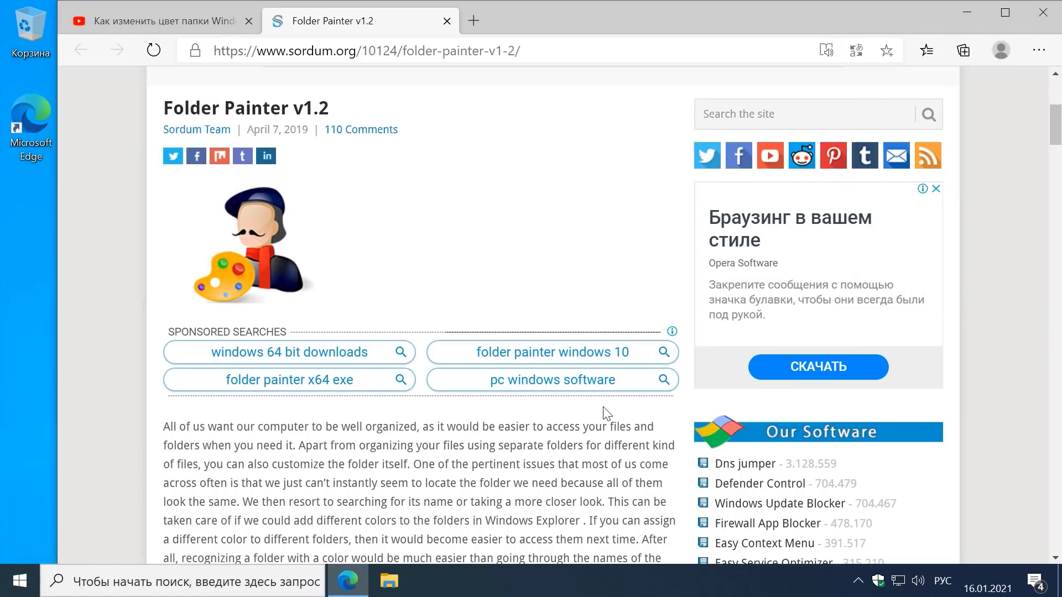
Download FolderPainter.zip from the Folder Painter v1.2 page on sordum.org and minimize the browser
{"action": "scroll", "coordinate": [607, 413], "scroll_direction": "down", "scroll_amount": 10}
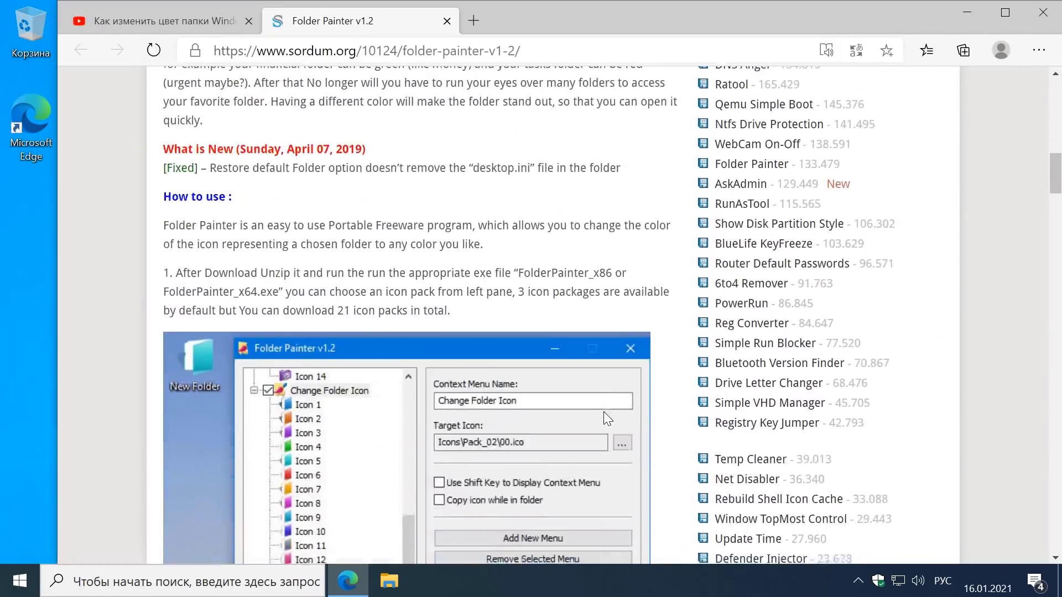
{"action": "scroll", "coordinate": [604, 412], "scroll_direction": "down", "scroll_amount": 15}
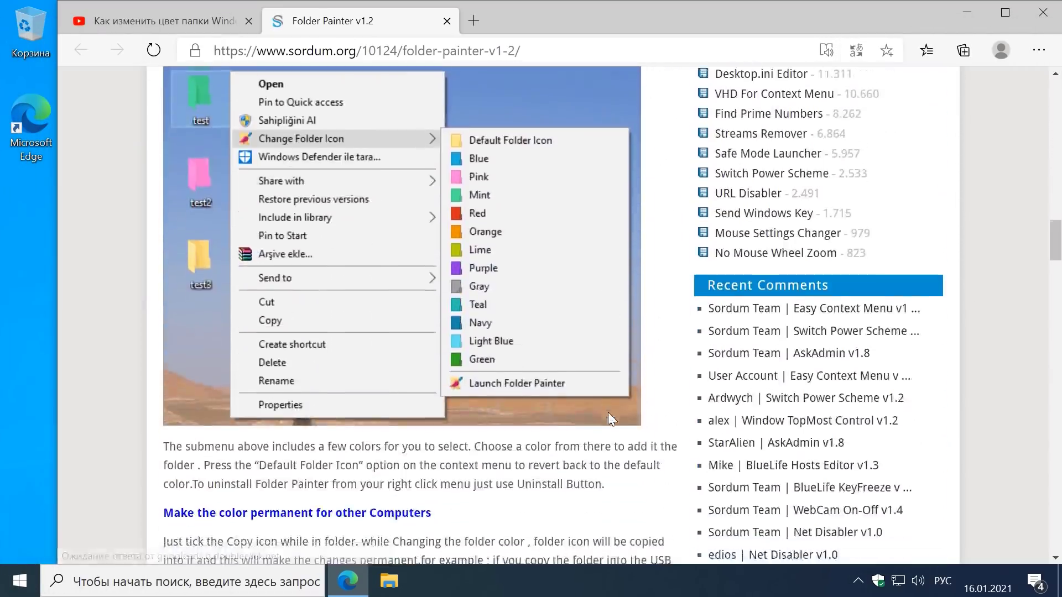
{"action": "scroll", "coordinate": [609, 413], "scroll_direction": "down", "scroll_amount": 13}
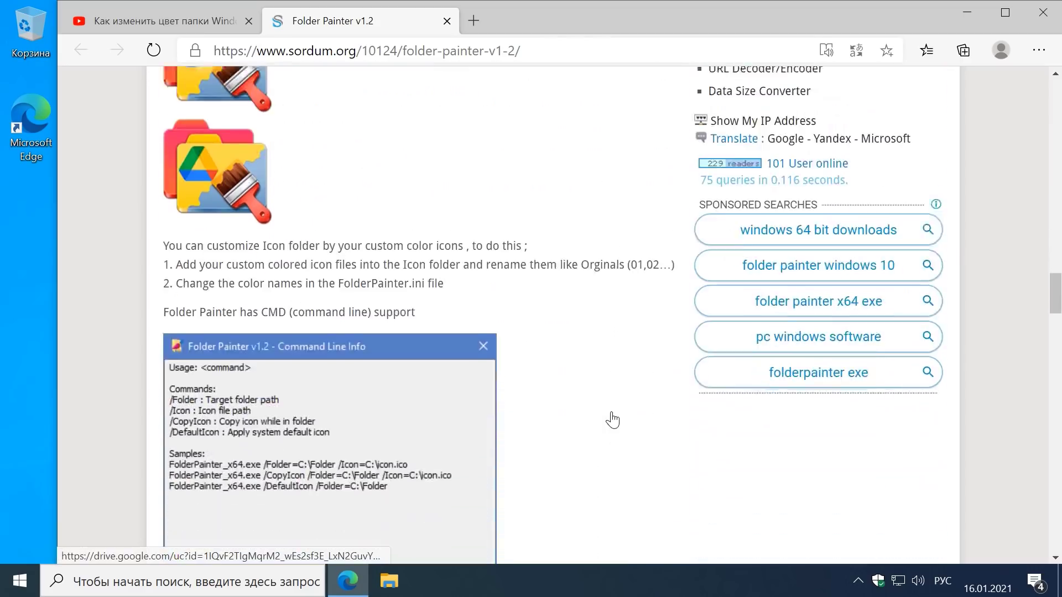
{"action": "scroll", "coordinate": [613, 420], "scroll_direction": "down", "scroll_amount": 10}
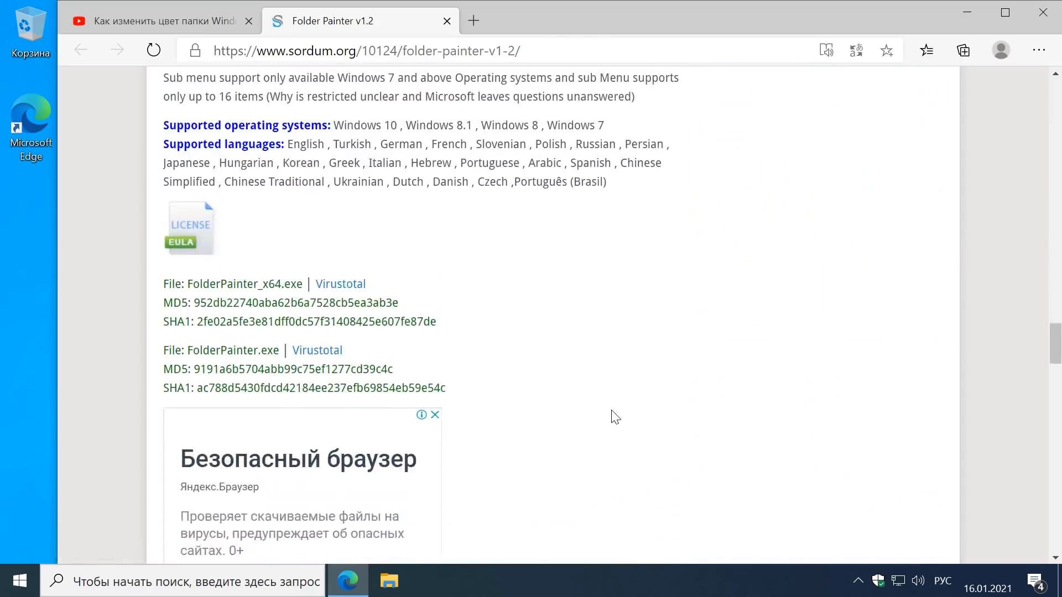
{"action": "scroll", "coordinate": [616, 416], "scroll_direction": "down", "scroll_amount": 3}
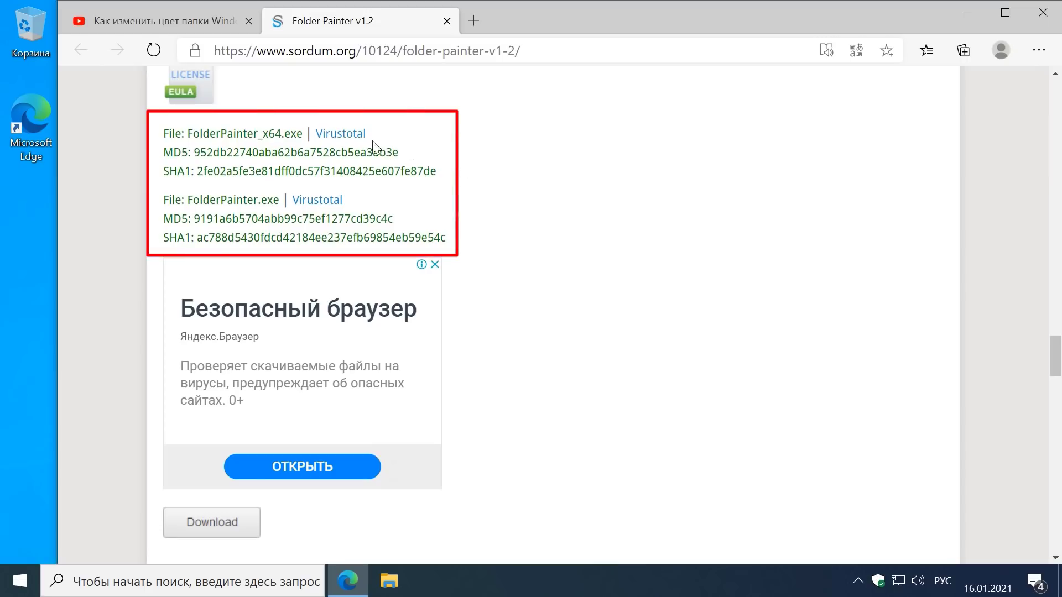
{"action": "left_click", "coordinate": [225, 529]}
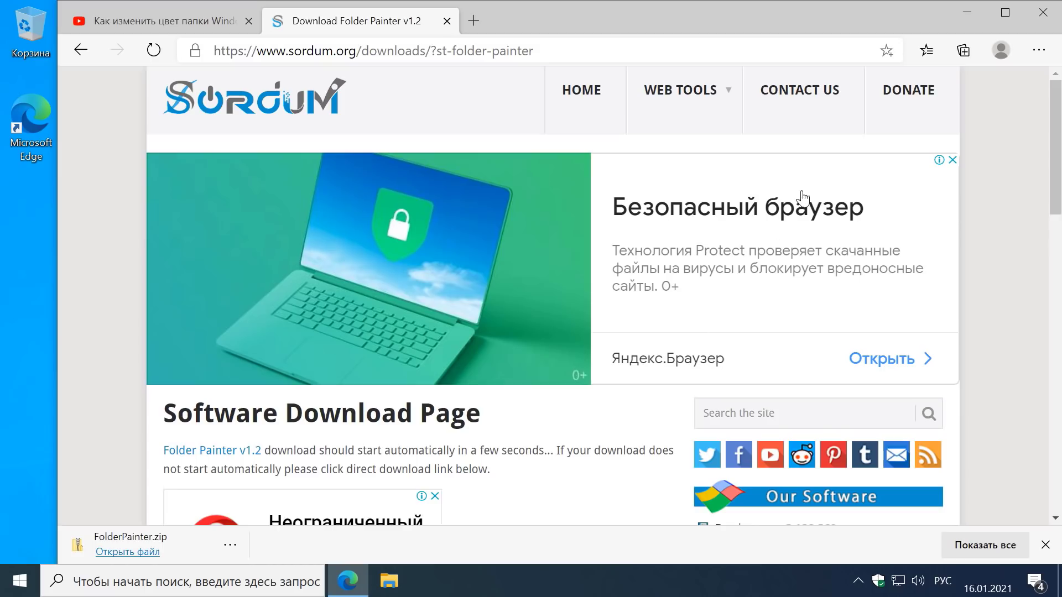
{"action": "left_click", "coordinate": [964, 13]}
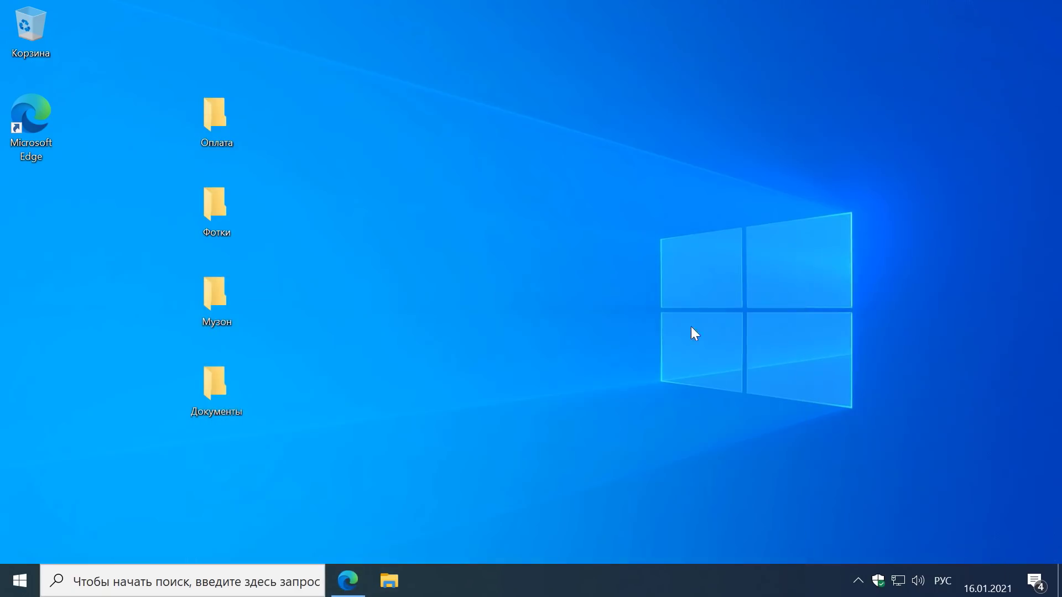
Extract FolderPainter.zip in Загрузки with 7-Zip into its own FolderPainter folder, and open that folder
{"action": "left_click", "coordinate": [389, 581]}
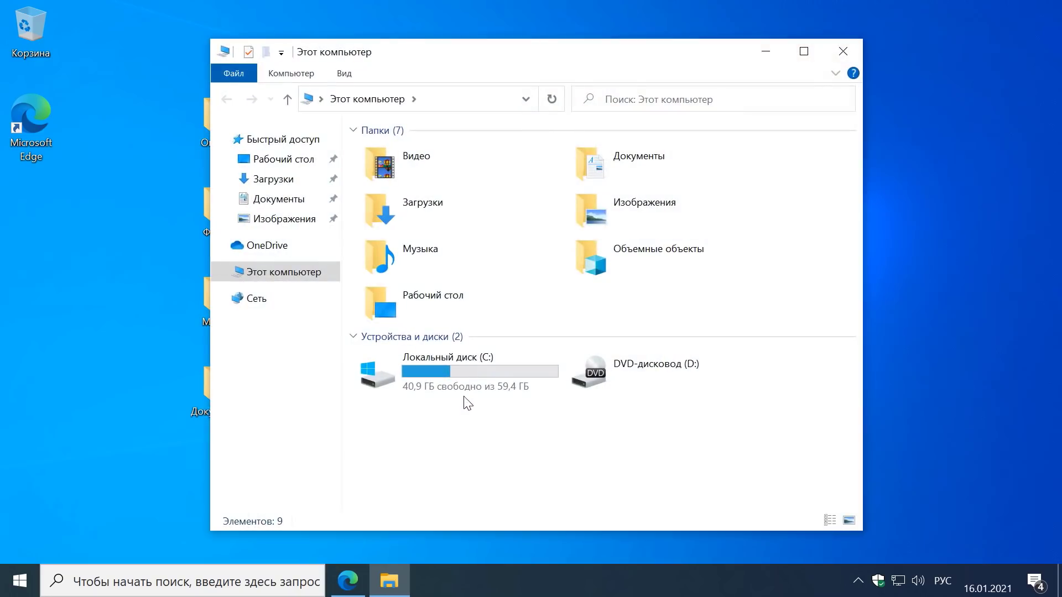
{"action": "double_click", "coordinate": [466, 211]}
{"action": "left_click", "coordinate": [446, 174]}
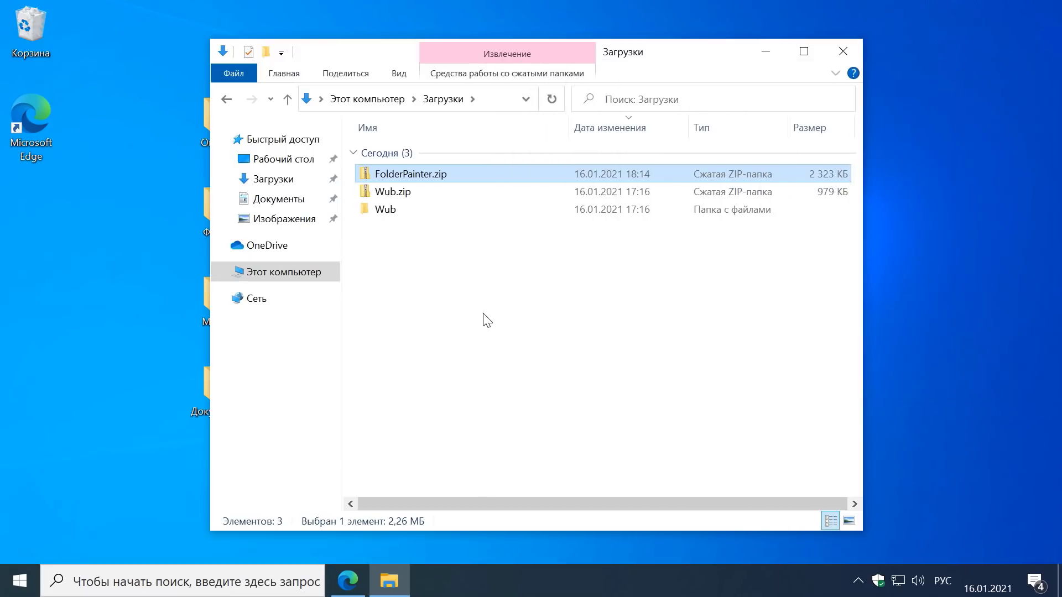
{"action": "right_click", "coordinate": [468, 175]}
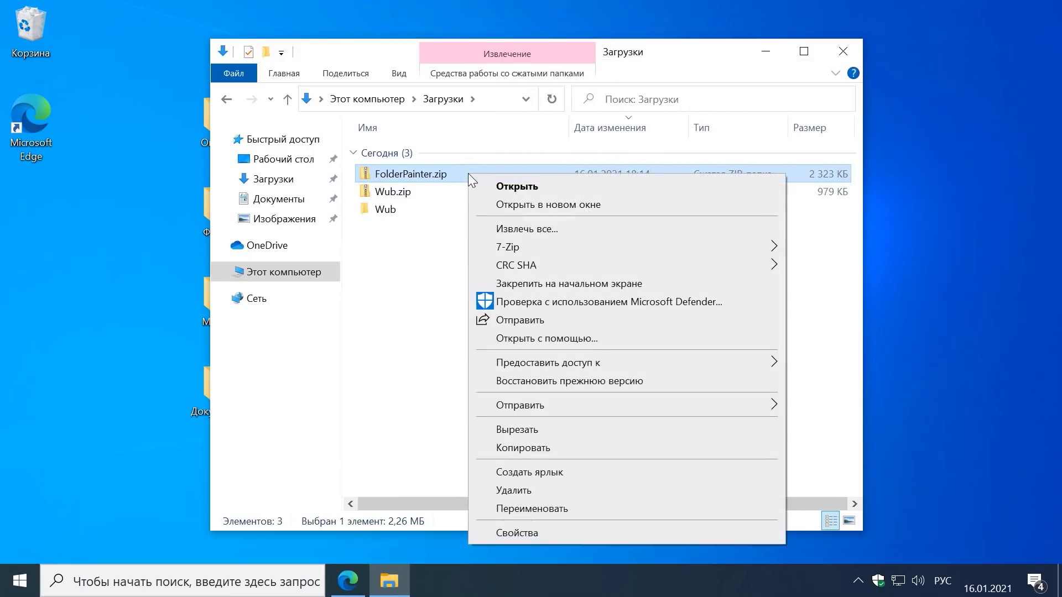
{"action": "mouse_move", "coordinate": [546, 250]}
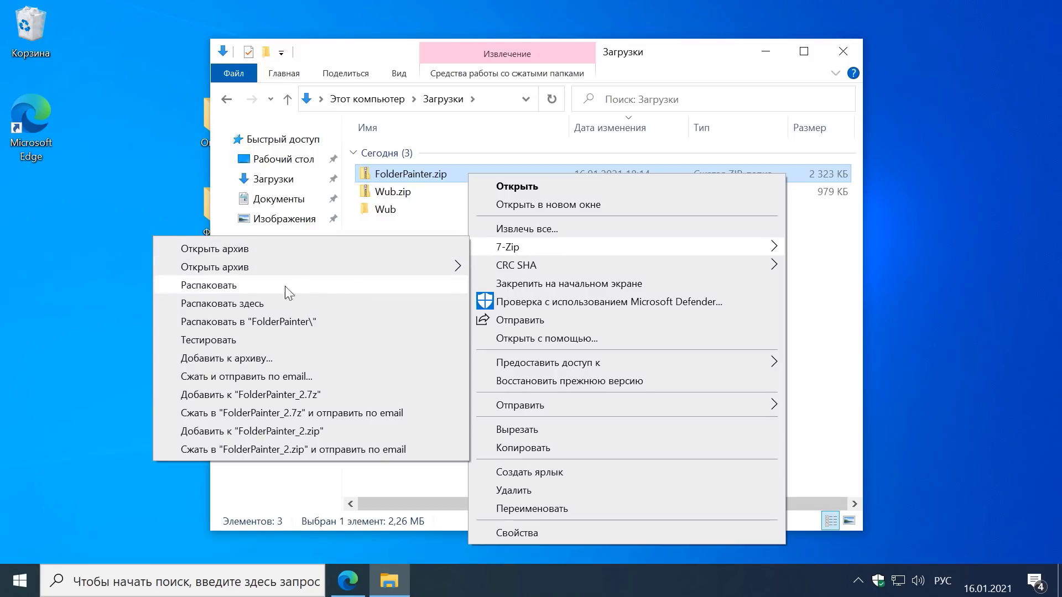
{"action": "left_click", "coordinate": [243, 326]}
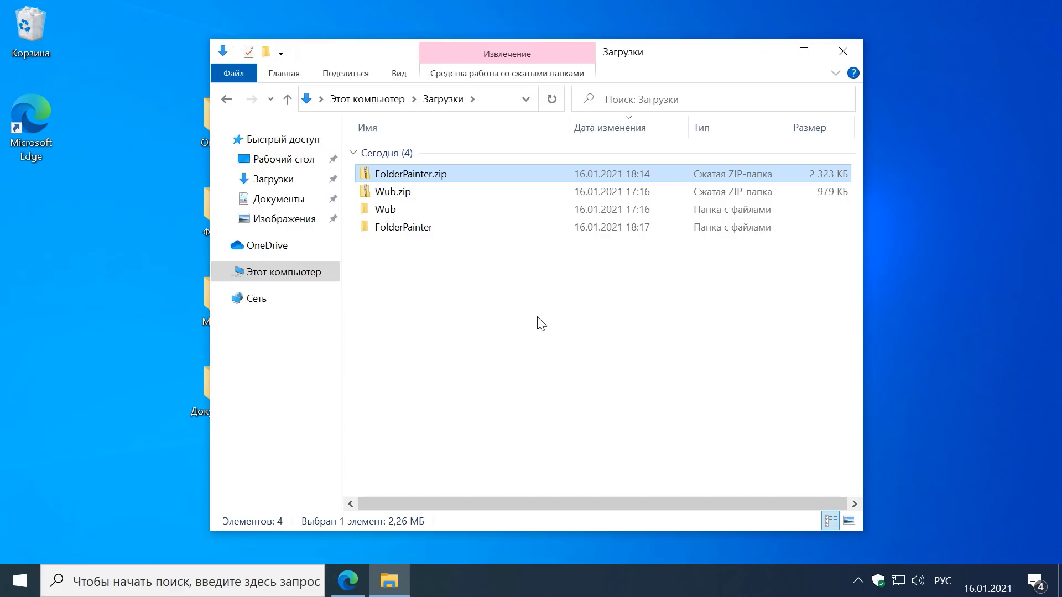
{"action": "double_click", "coordinate": [458, 227]}
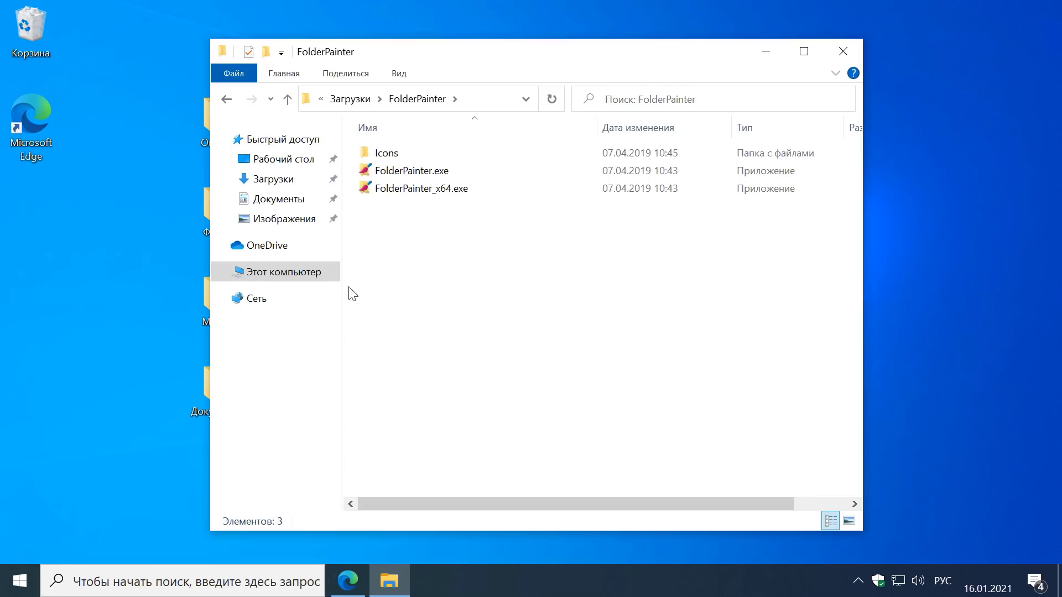
Check the Windows system type in the properties of Этот компьютер, then close the settings window
{"action": "right_click", "coordinate": [279, 273]}
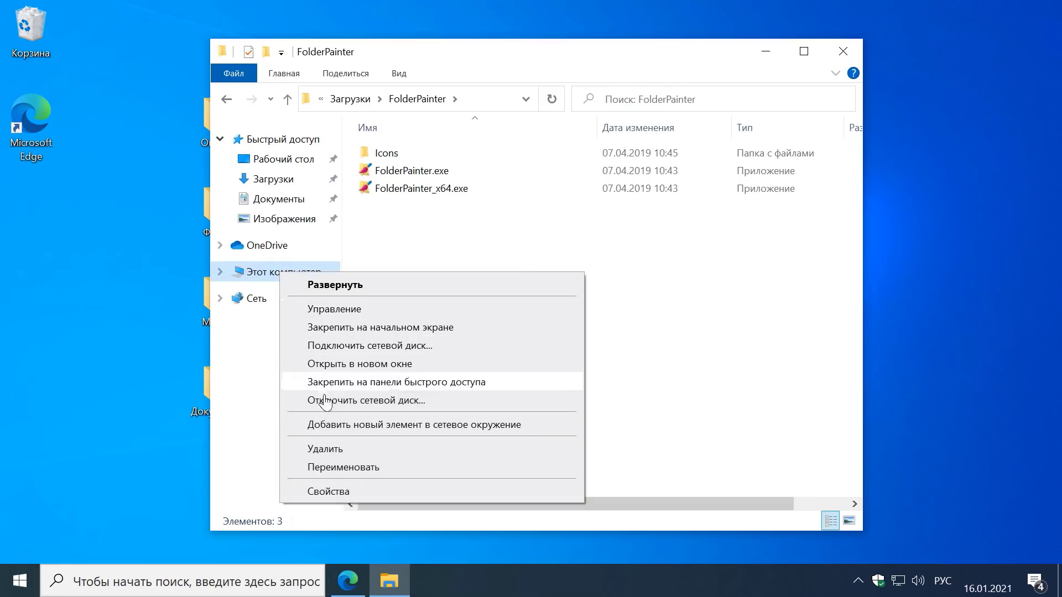
{"action": "left_click", "coordinate": [329, 492]}
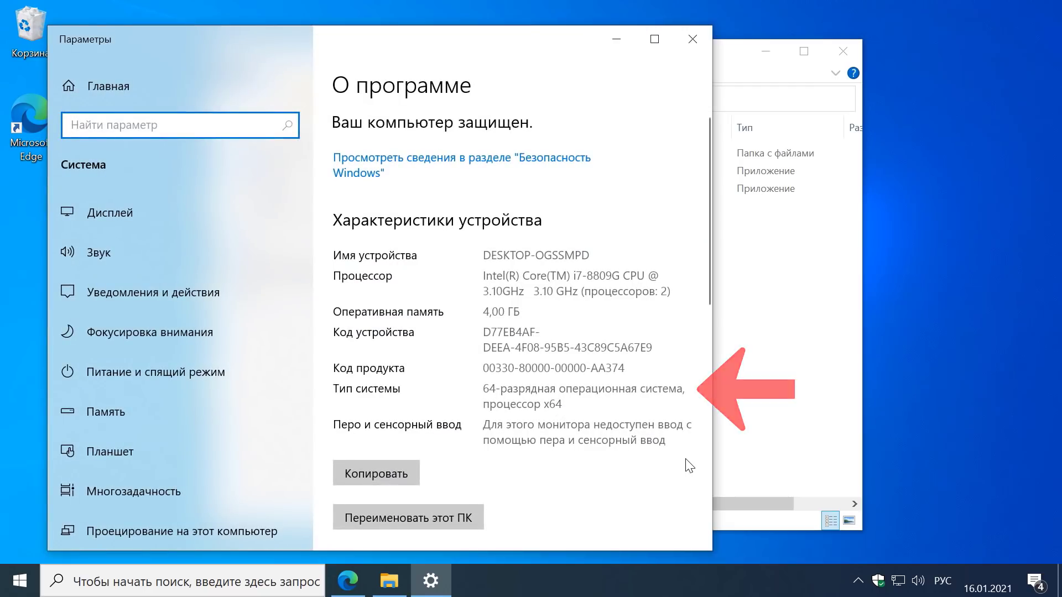
{"action": "left_click", "coordinate": [699, 38]}
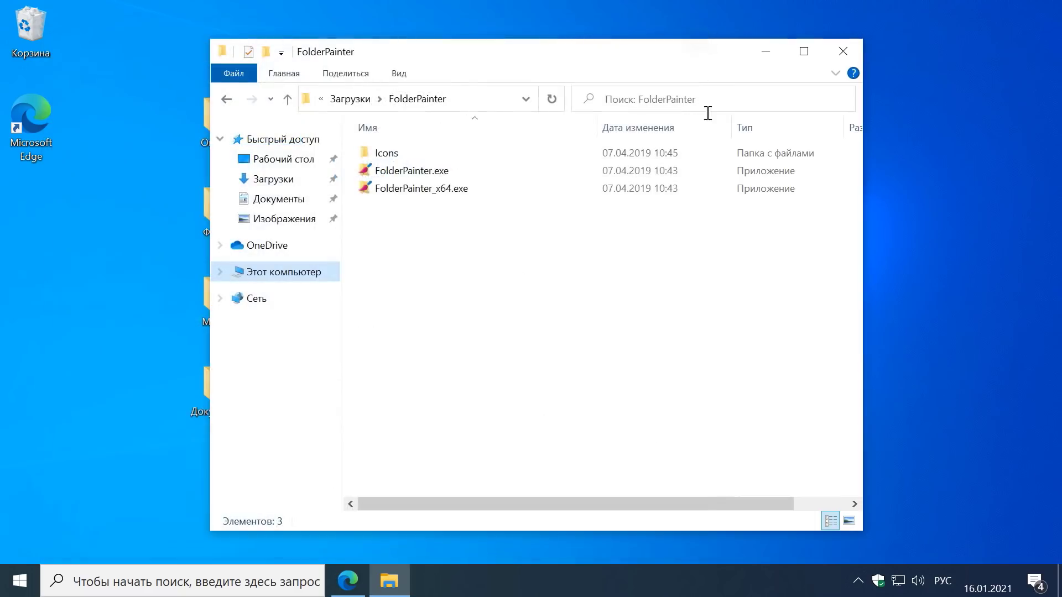
Run FolderPainter_x64.exe, allow it to make changes to the device, and close the File Explorer window
{"action": "left_click", "coordinate": [465, 191]}
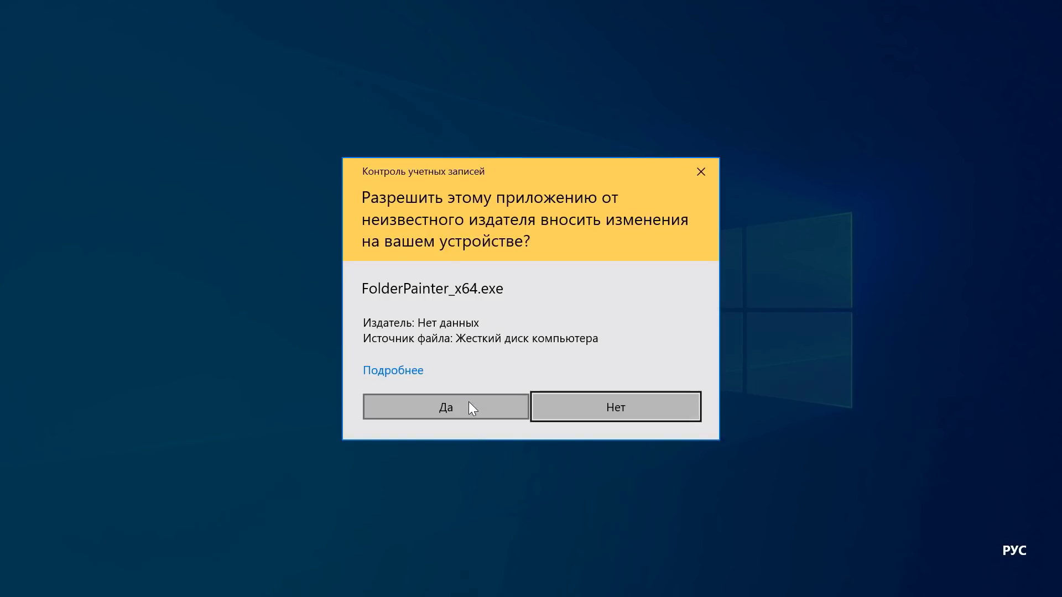
{"action": "left_click", "coordinate": [470, 406]}
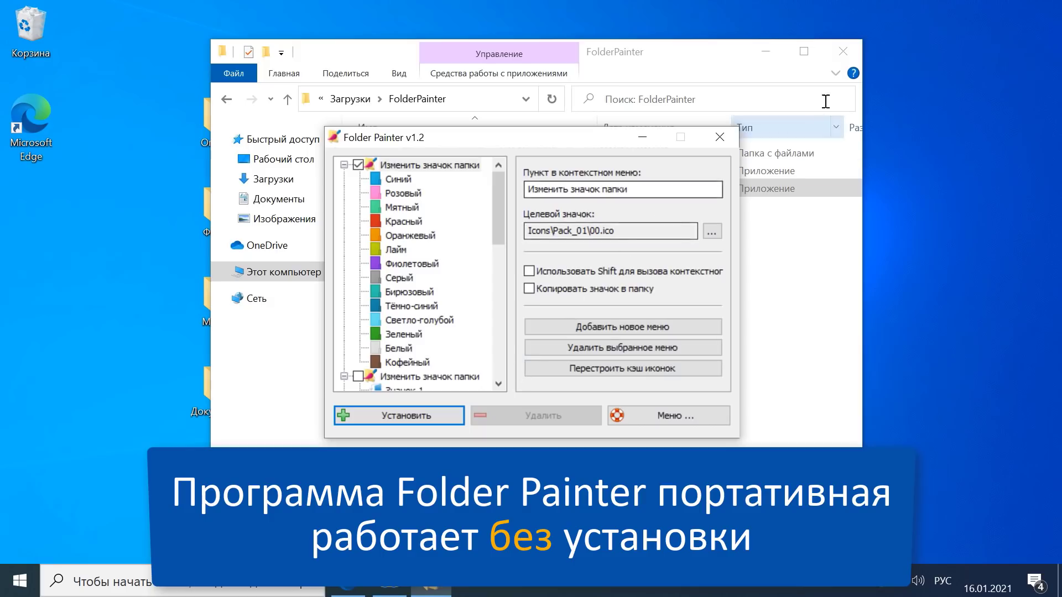
{"action": "left_click", "coordinate": [843, 51]}
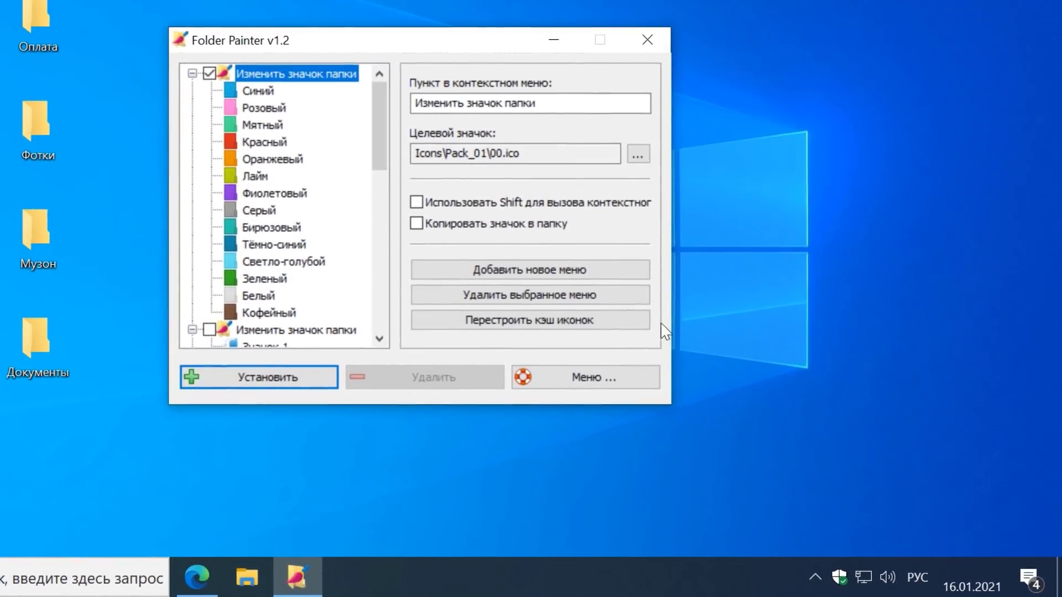
Set the Folder Painter interface language to Russian
{"action": "left_click", "coordinate": [570, 385]}
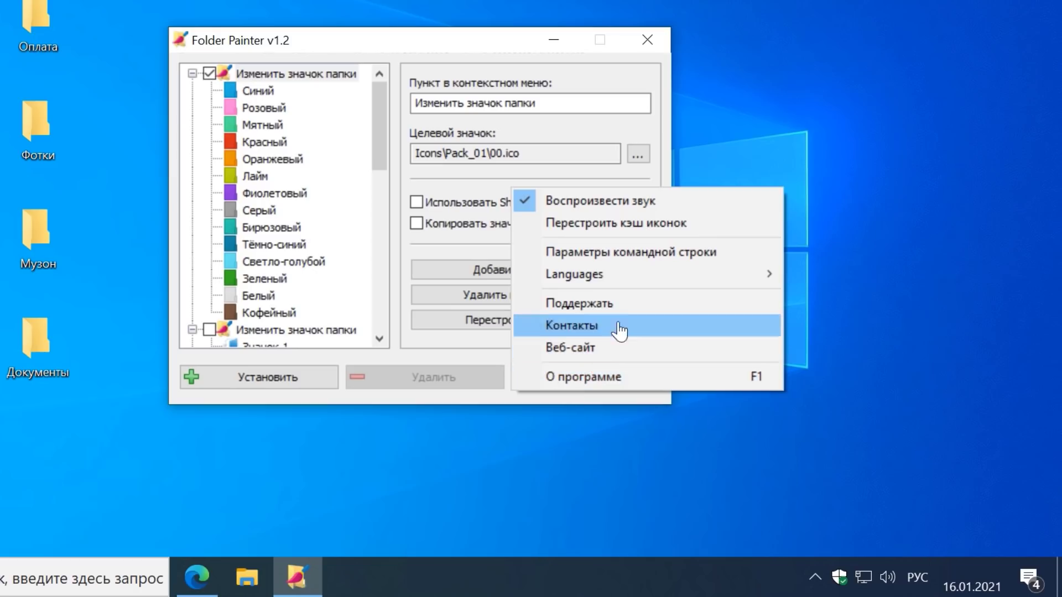
{"action": "mouse_move", "coordinate": [645, 275]}
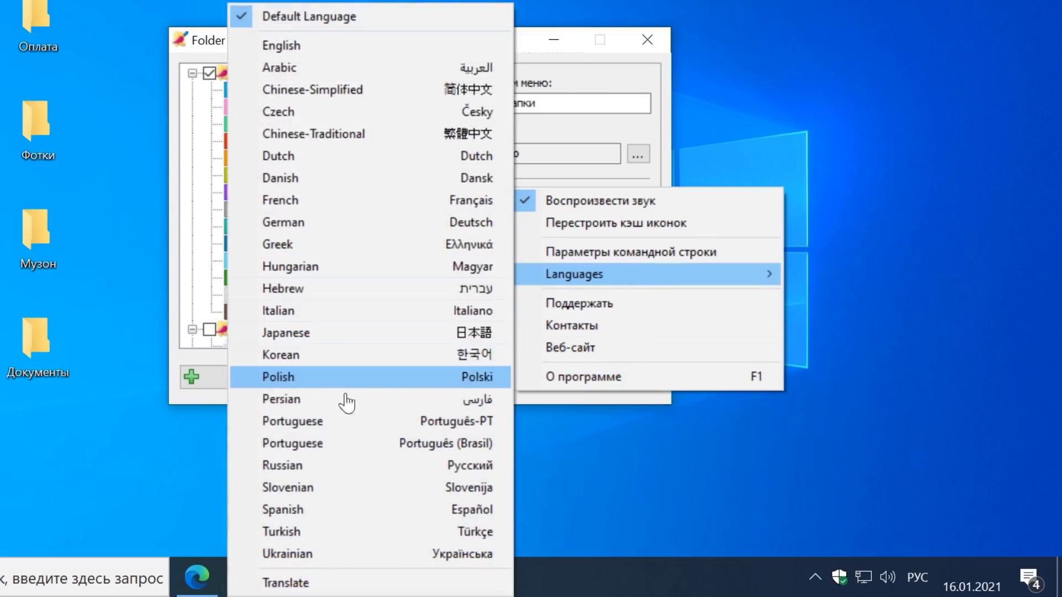
{"action": "left_click", "coordinate": [333, 465]}
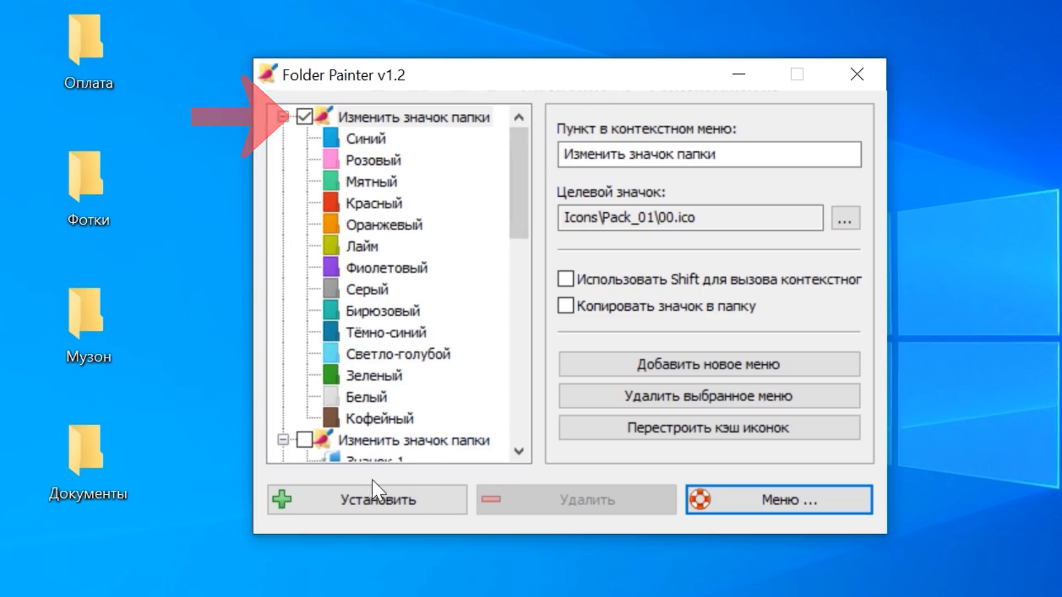
Install the checked colour pack "Изменить значок папки" into the folder context menu and close Folder Painter
{"action": "left_click", "coordinate": [369, 499]}
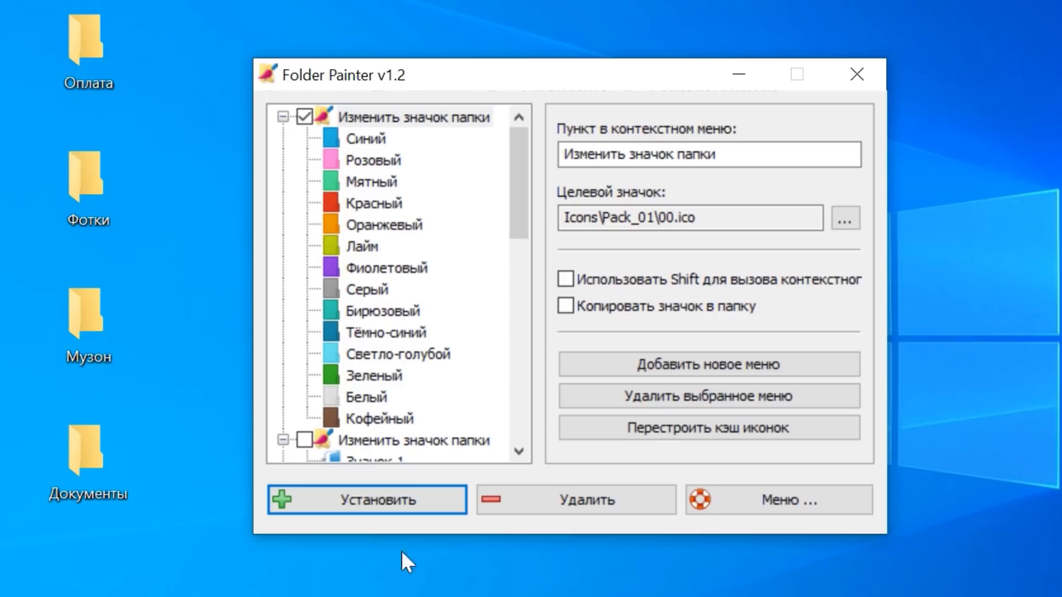
{"action": "left_click", "coordinate": [859, 73]}
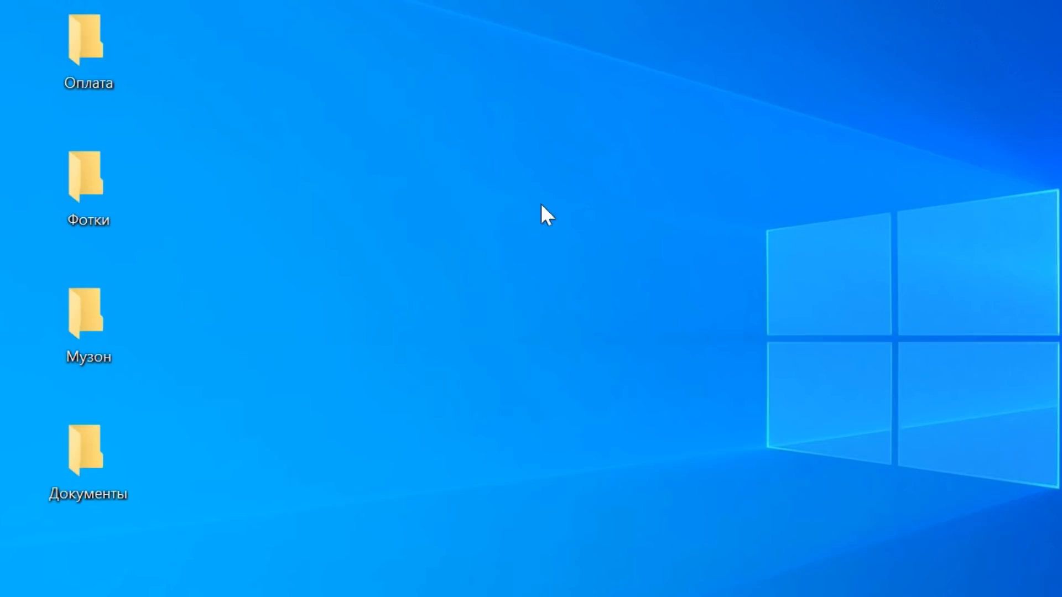
Change the colour of the desktop folder Оплата to Зеленый with Folder Painter's "Изменить значок папки" command
{"action": "right_click", "coordinate": [83, 49]}
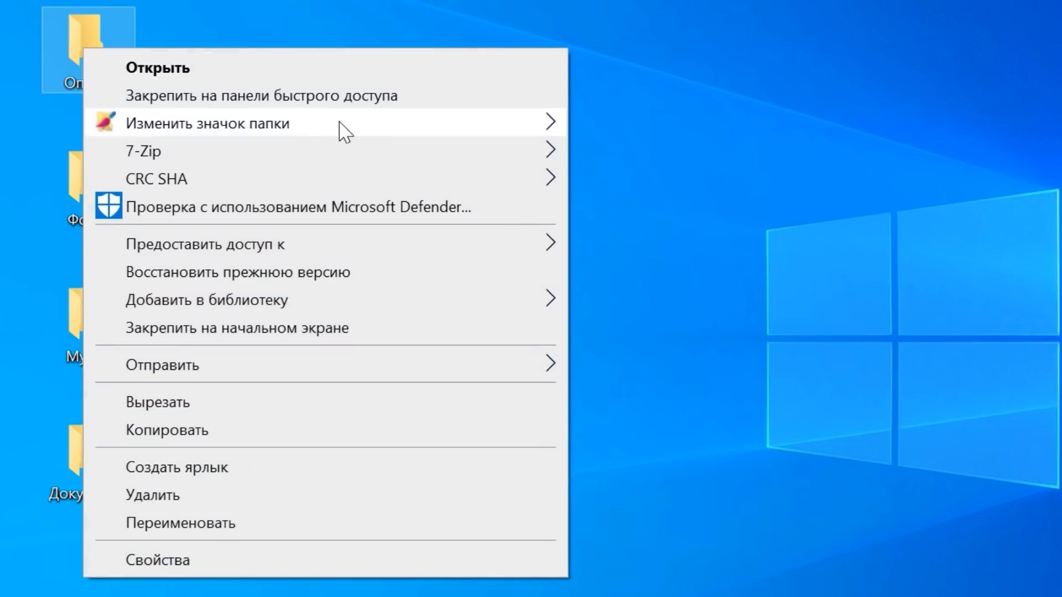
{"action": "mouse_move", "coordinate": [366, 137]}
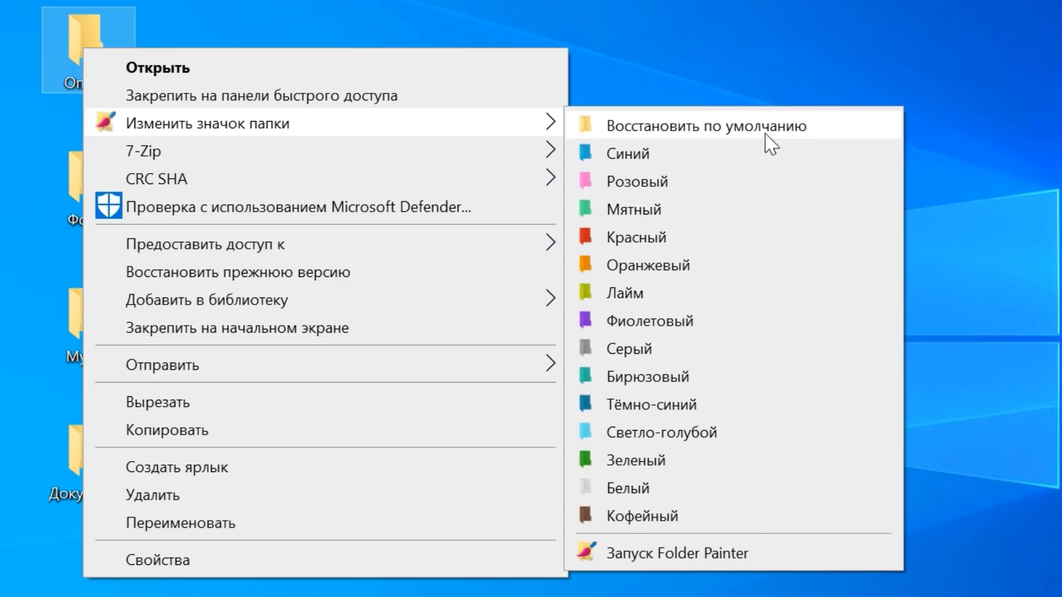
{"action": "left_click", "coordinate": [625, 462]}
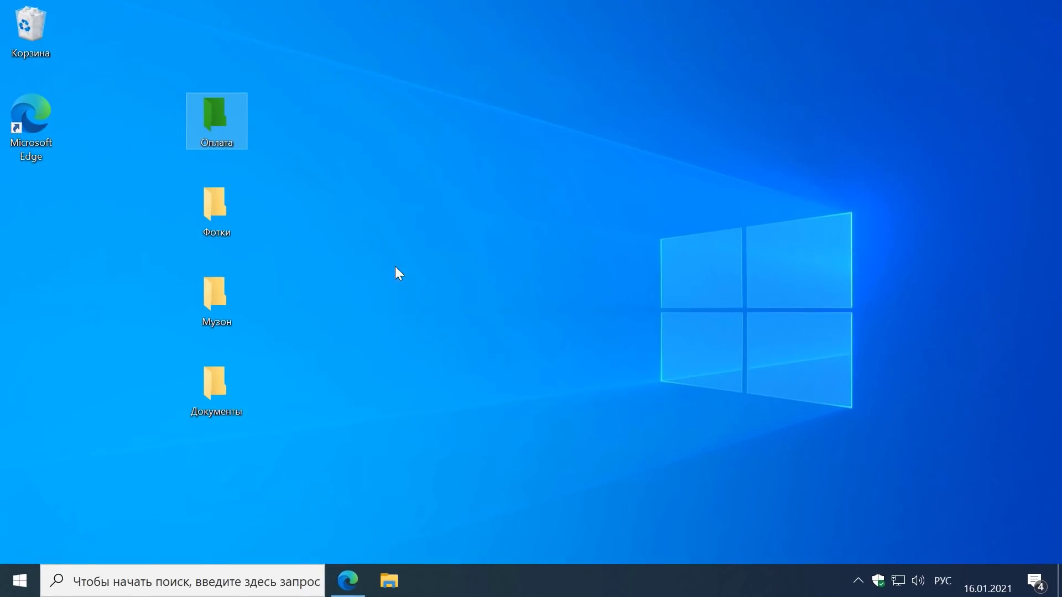
Change the colour of the desktop folder Документы to Серый and of the folder Музон to Красный
{"action": "right_click", "coordinate": [224, 375]}
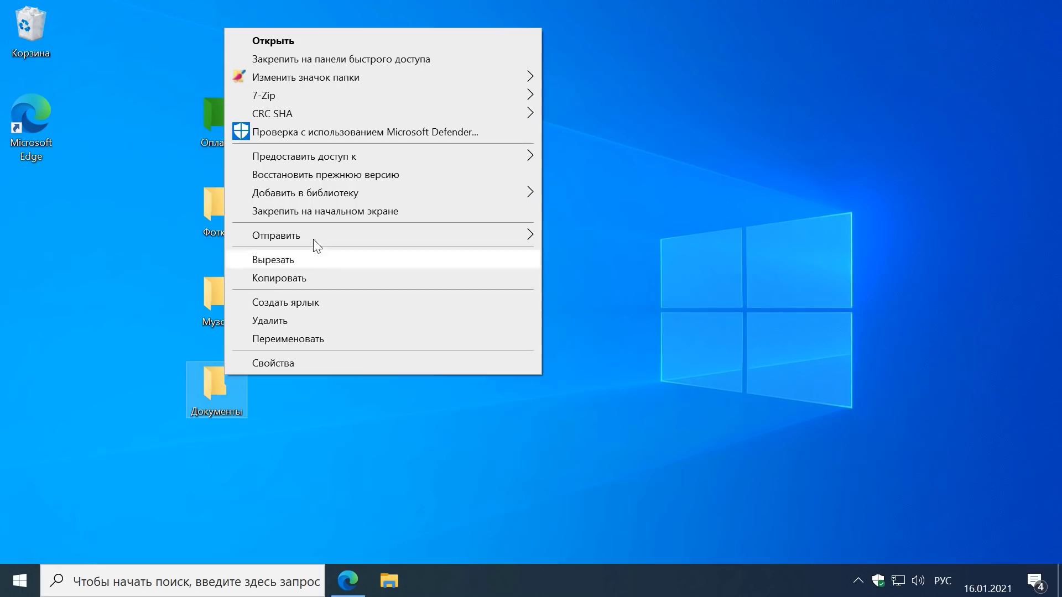
{"action": "mouse_move", "coordinate": [367, 78]}
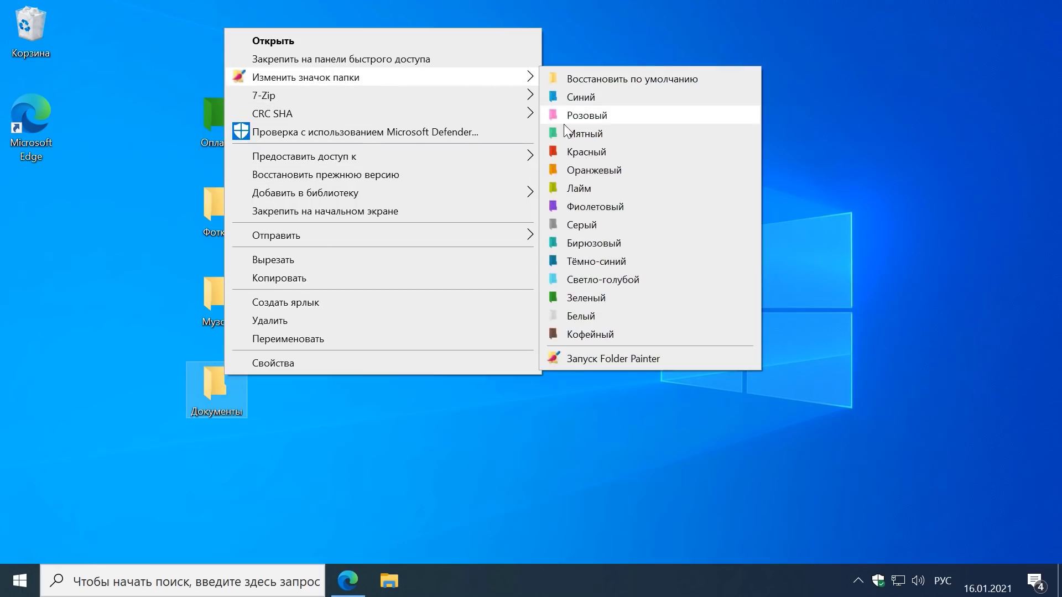
{"action": "left_click", "coordinate": [592, 225]}
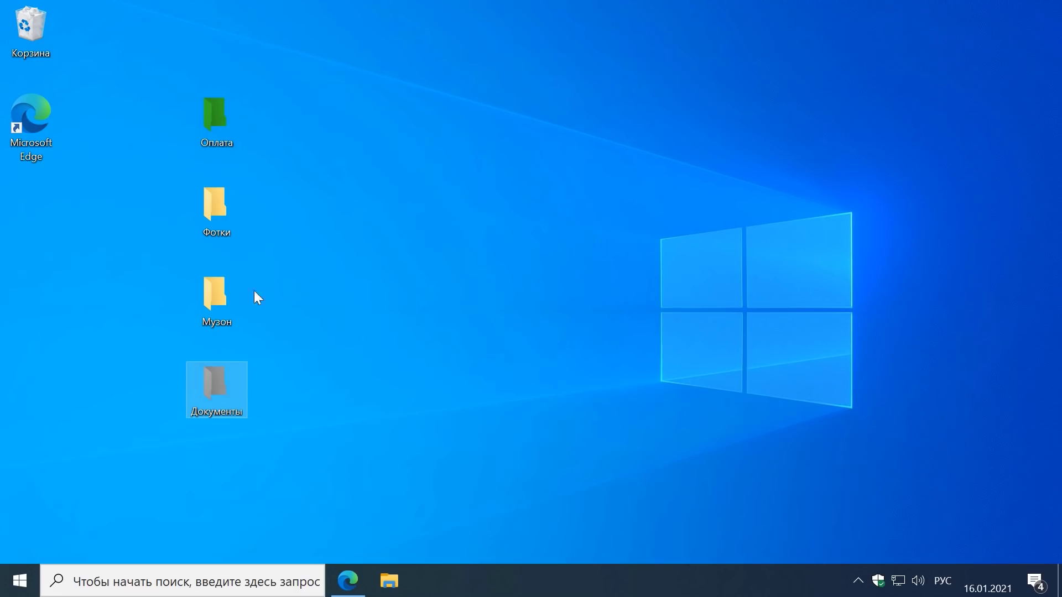
{"action": "right_click", "coordinate": [220, 294]}
{"action": "mouse_move", "coordinate": [303, 273]}
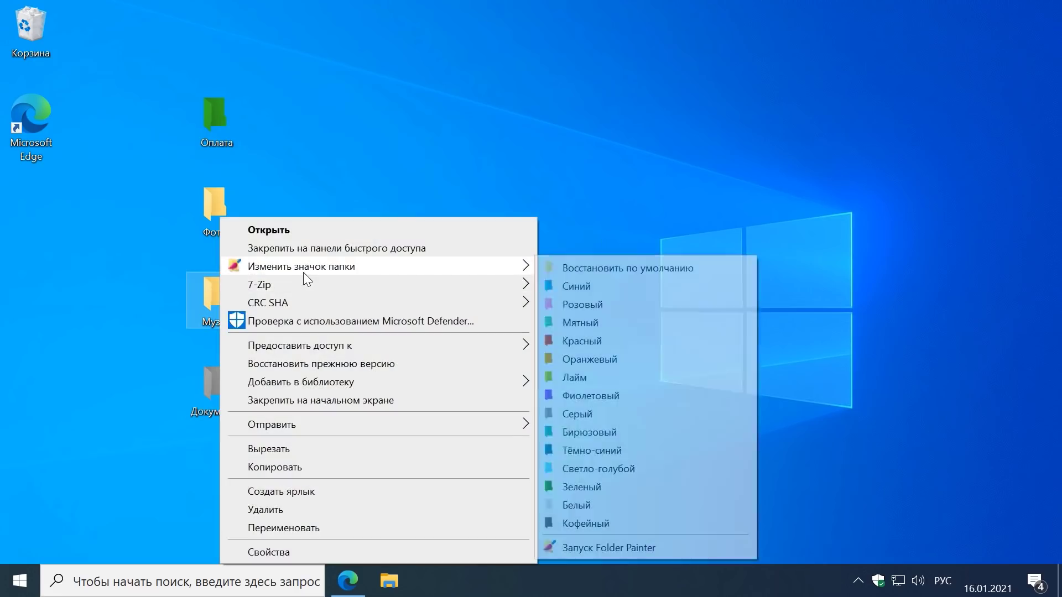
{"action": "left_click", "coordinate": [603, 341]}
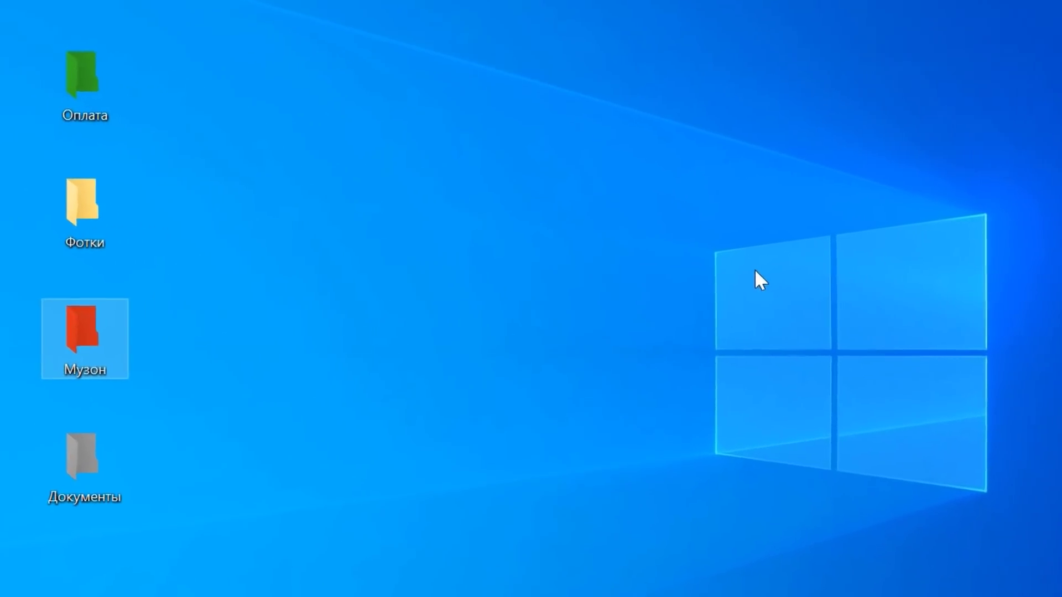
Restore the default icon of the folder Оплата, and of the folders Музон and Документы together
{"action": "right_click", "coordinate": [79, 77]}
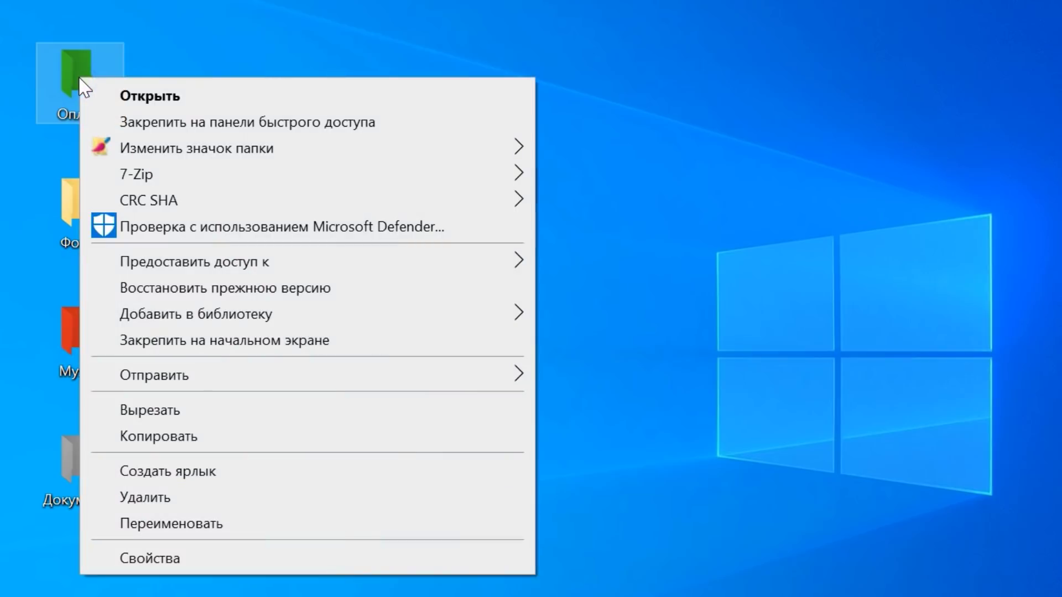
{"action": "mouse_move", "coordinate": [289, 148]}
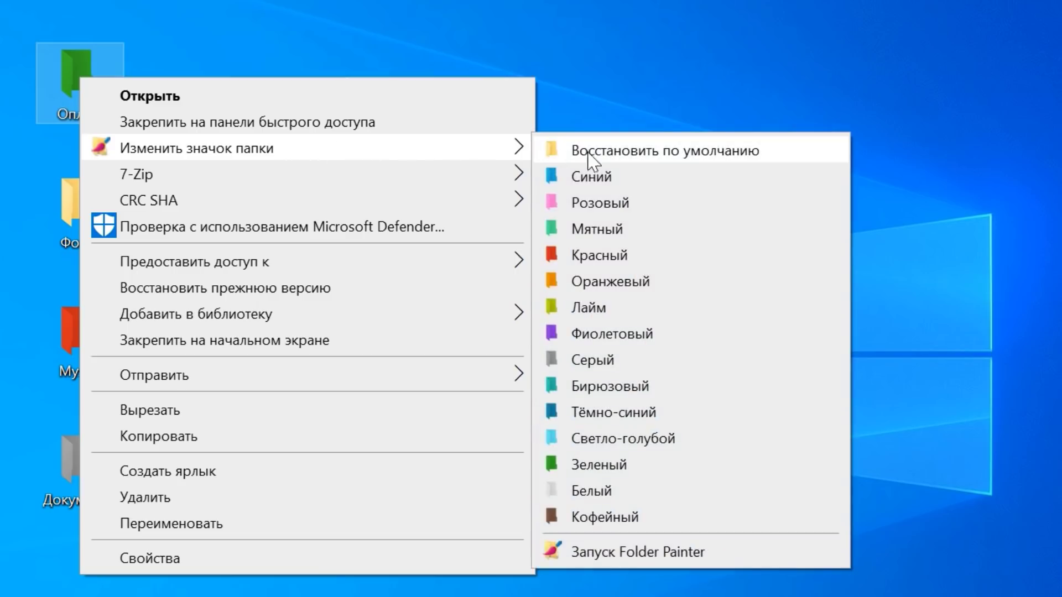
{"action": "left_click", "coordinate": [644, 158]}
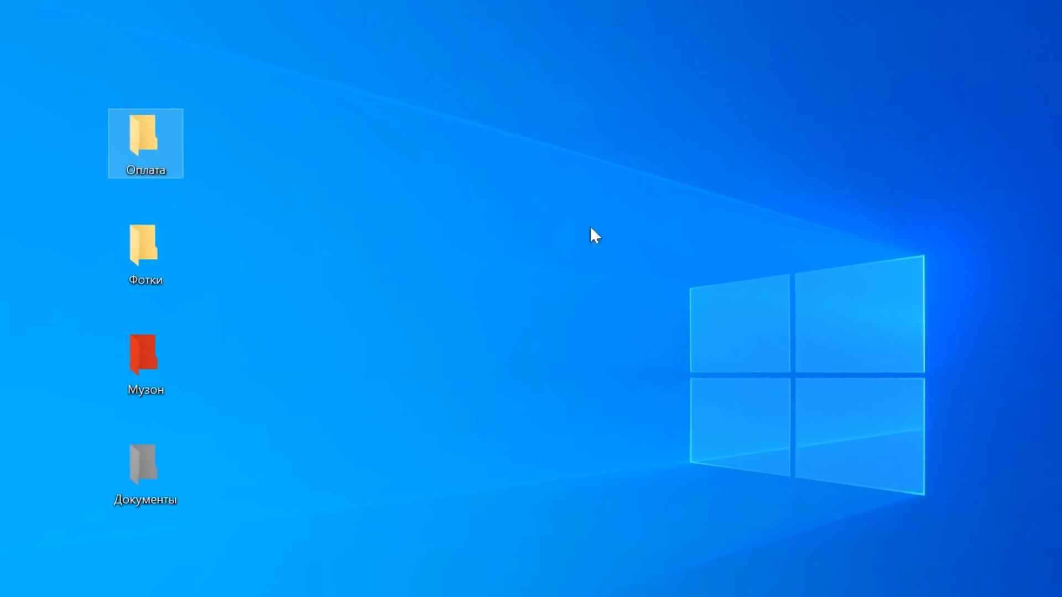
{"action": "left_click_drag", "start_coordinate": [279, 573], "coordinate": [85, 301]}
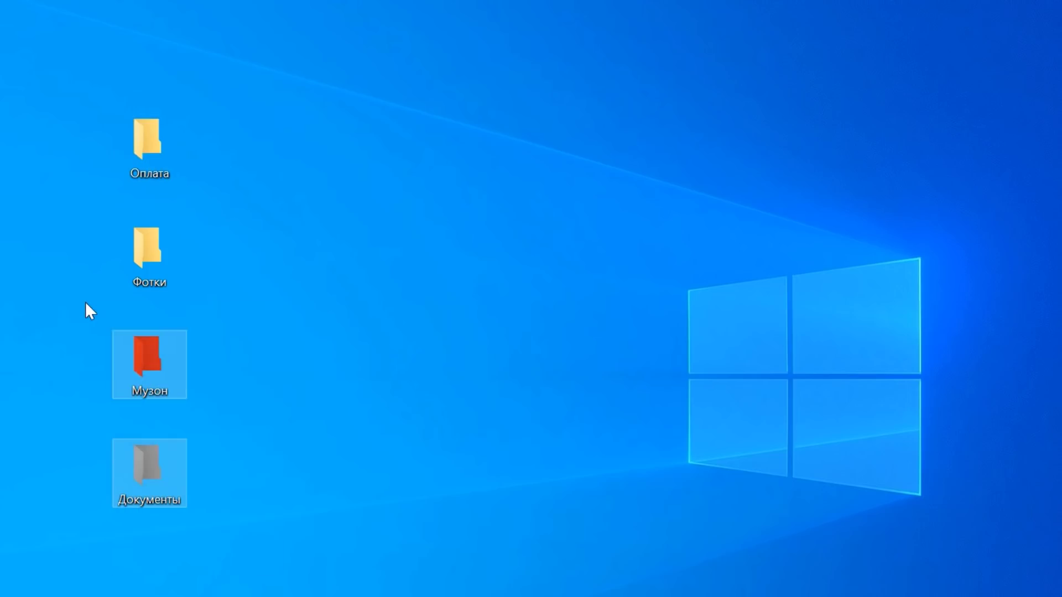
{"action": "right_click", "coordinate": [160, 365]}
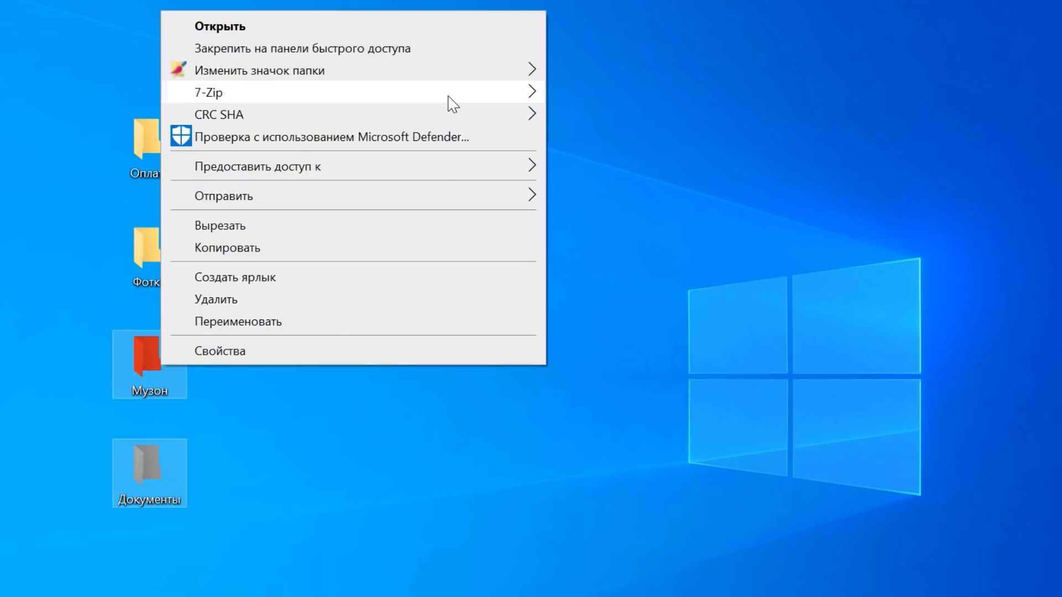
{"action": "mouse_move", "coordinate": [449, 95]}
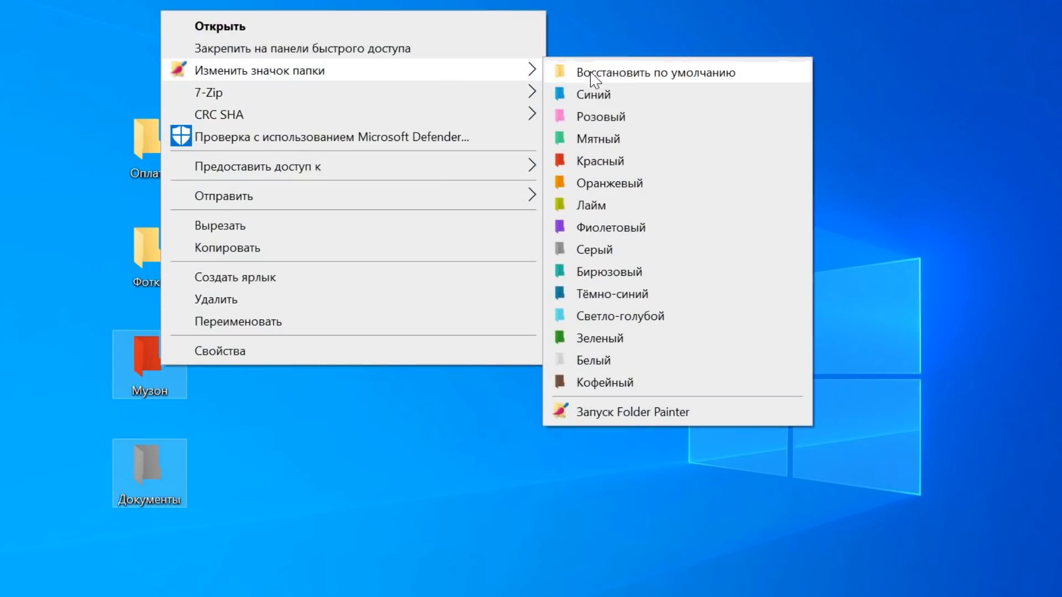
{"action": "left_click", "coordinate": [683, 73]}
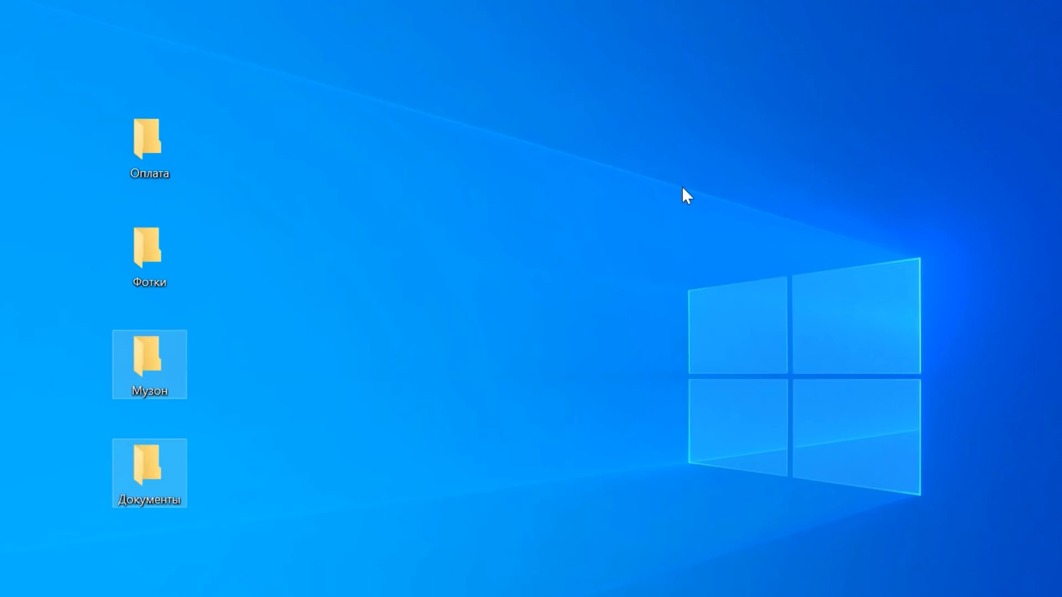
Launch Folder Painter from the folder Оплата, enable "Копировать значок в папку" and install the checked pack again
{"action": "right_click", "coordinate": [144, 151]}
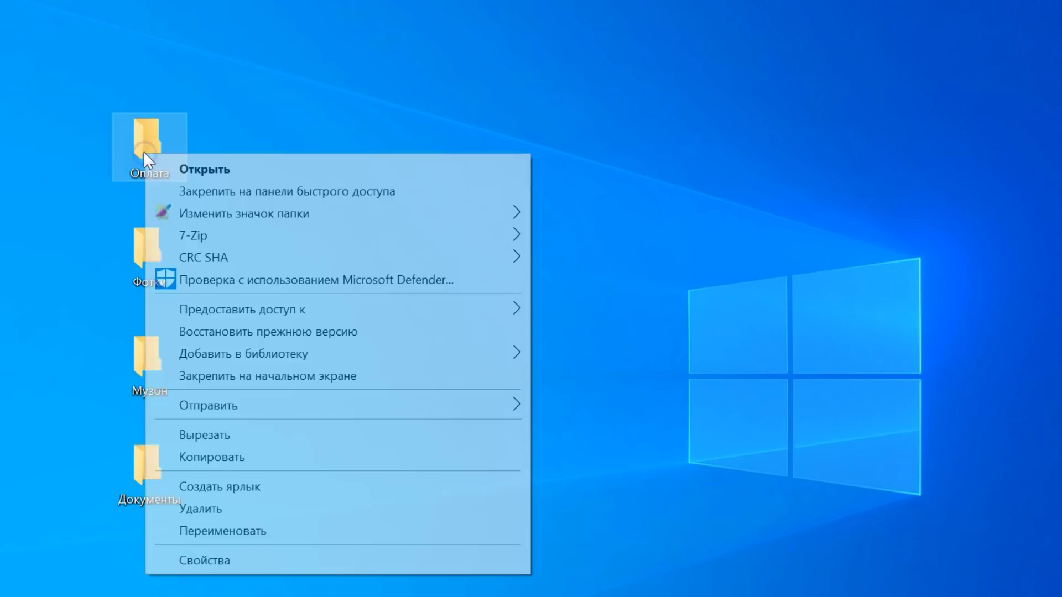
{"action": "mouse_move", "coordinate": [361, 220]}
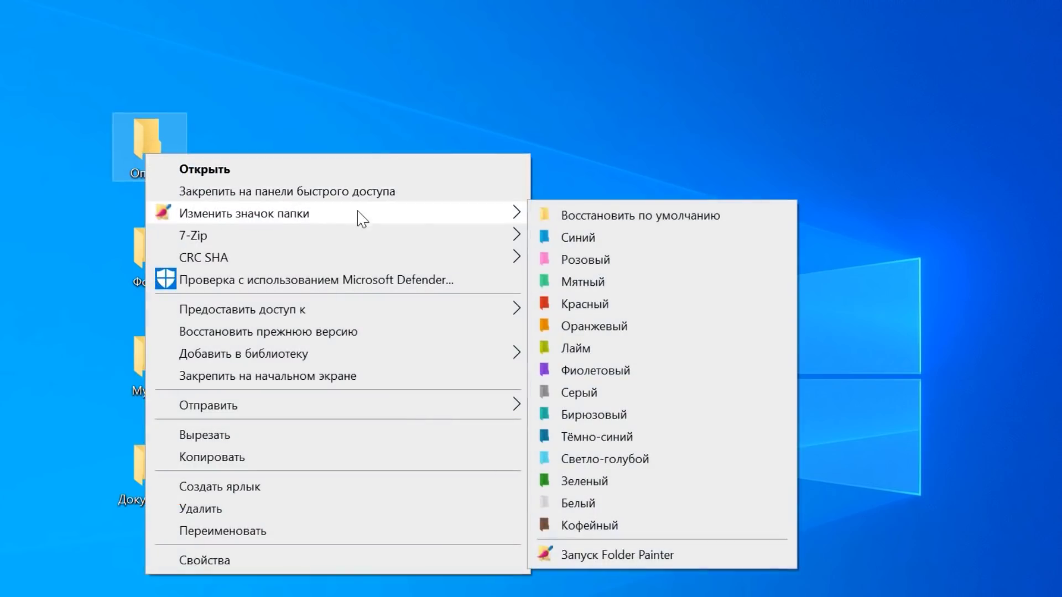
{"action": "left_click", "coordinate": [606, 556]}
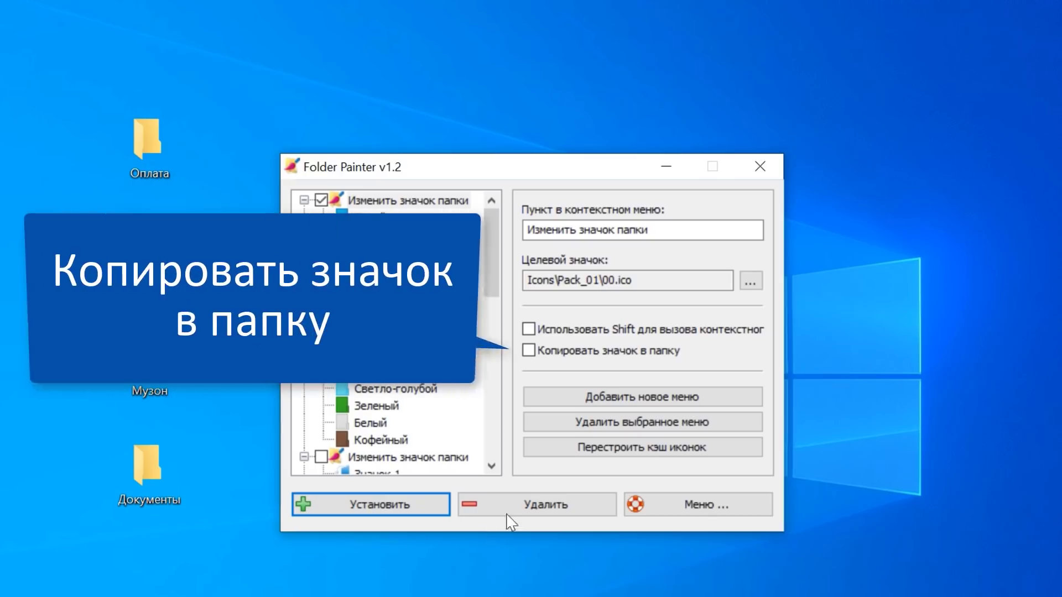
{"action": "left_click", "coordinate": [529, 350]}
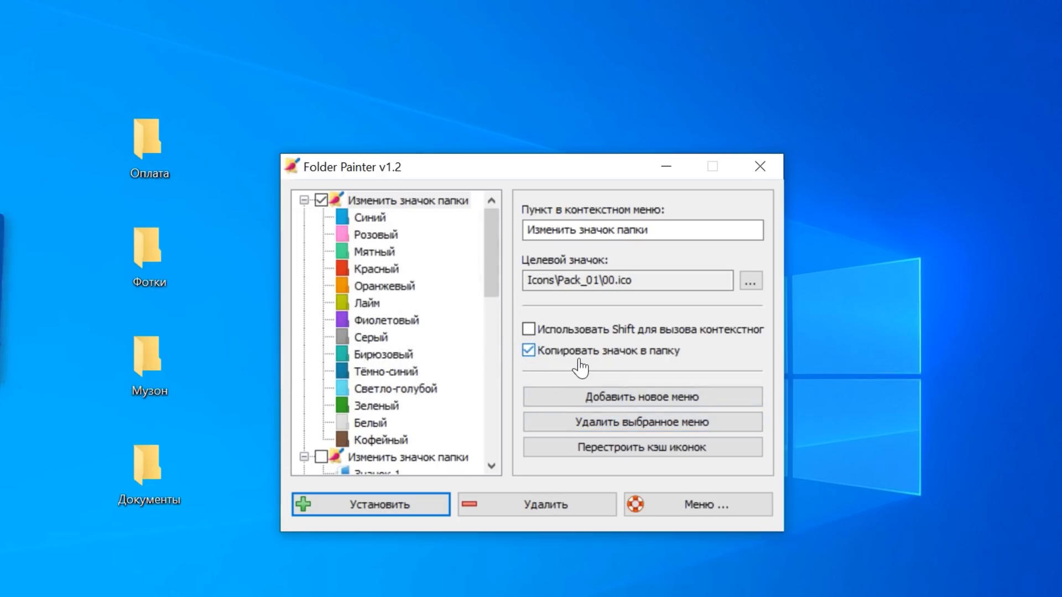
{"action": "left_click", "coordinate": [389, 498]}
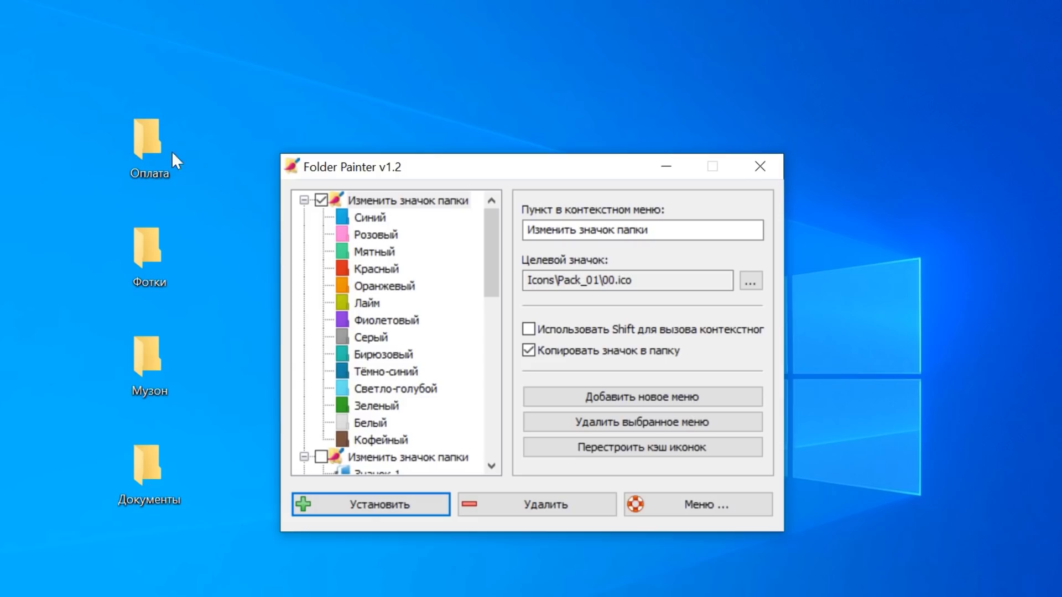
Change the colour of the desktop folder Оплата to Зеленый with the reinstalled "Изменить значок папки" command
{"action": "right_click", "coordinate": [158, 132]}
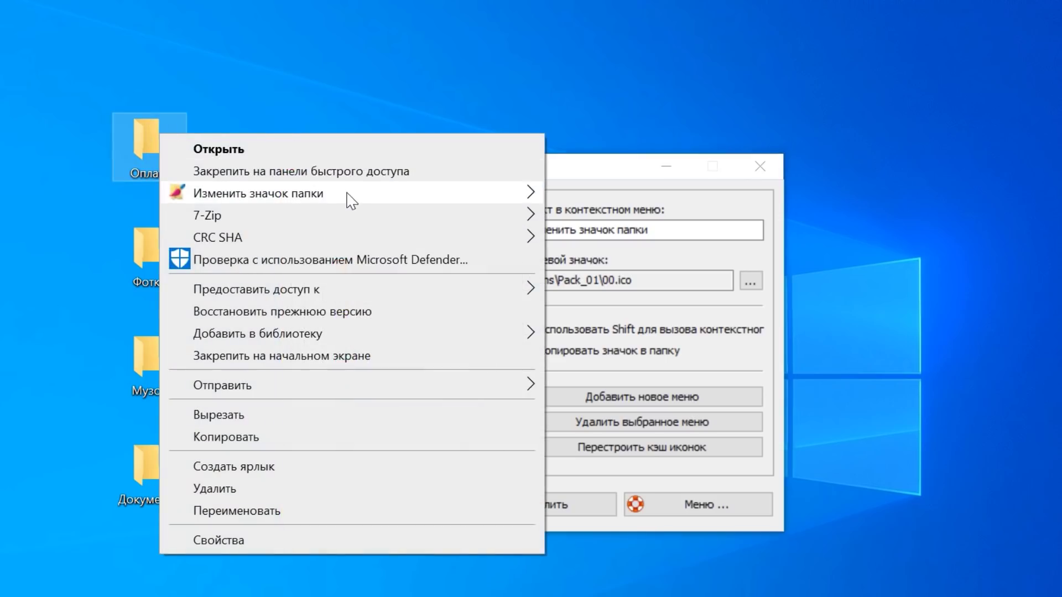
{"action": "mouse_move", "coordinate": [391, 202]}
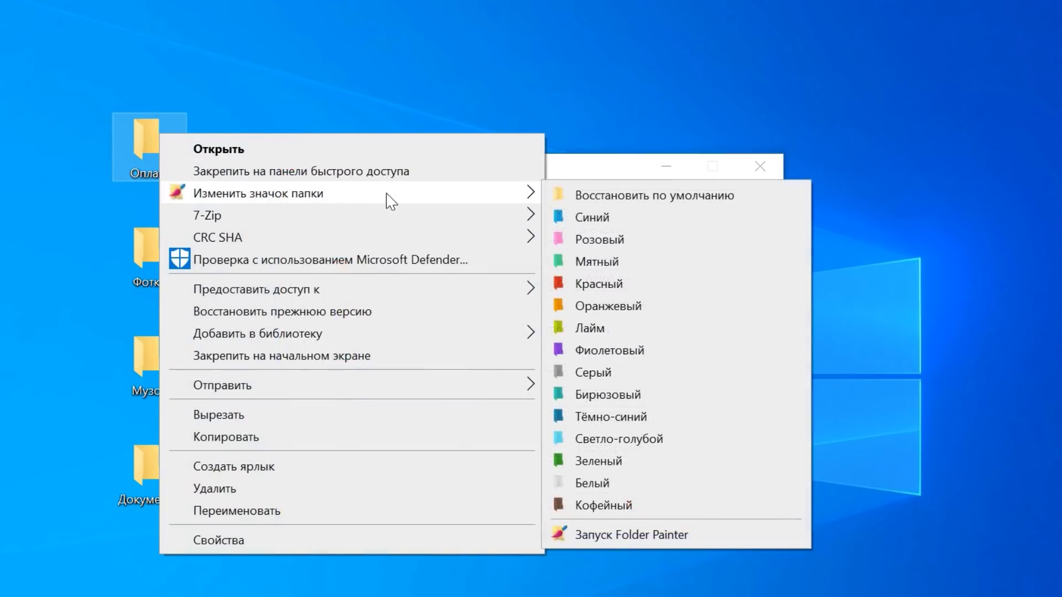
{"action": "left_click", "coordinate": [631, 463]}
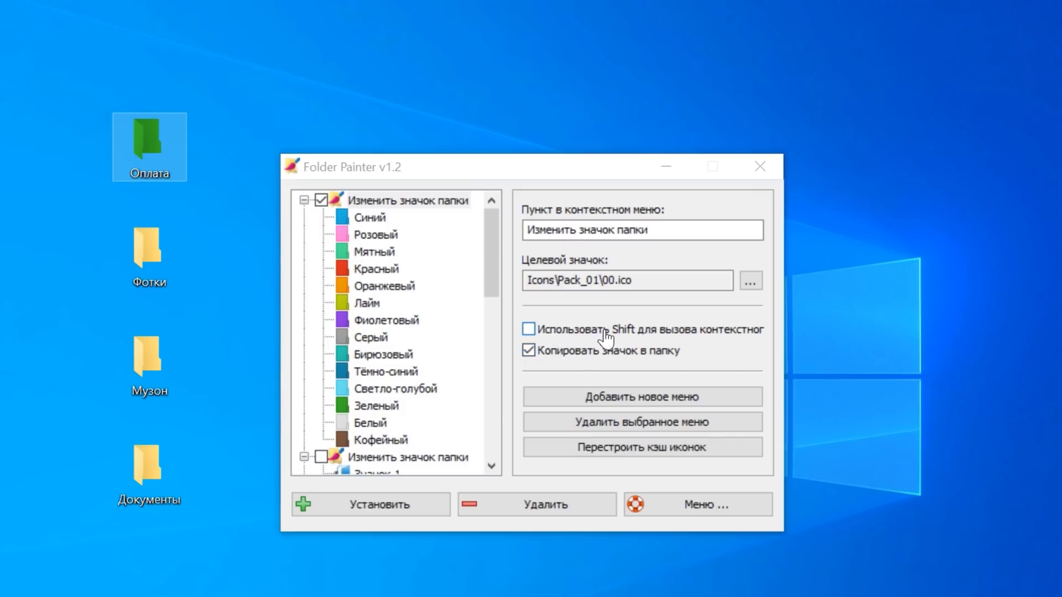
Enable the Folder Painter option requiring Shift to call its context menu entry, reinstall the pack and close the program
{"action": "left_click", "coordinate": [529, 331]}
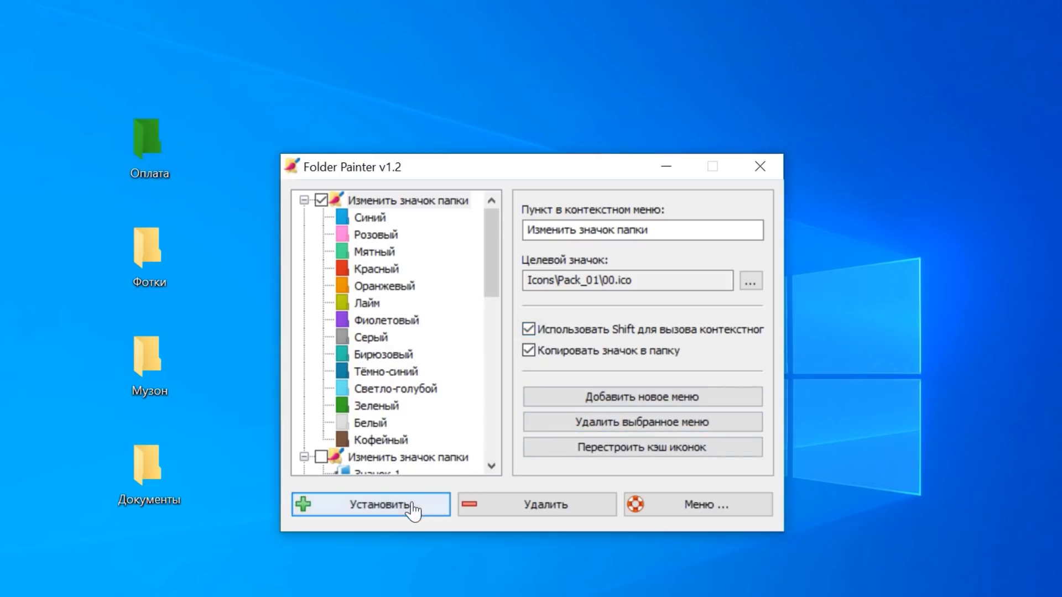
{"action": "left_click", "coordinate": [386, 513]}
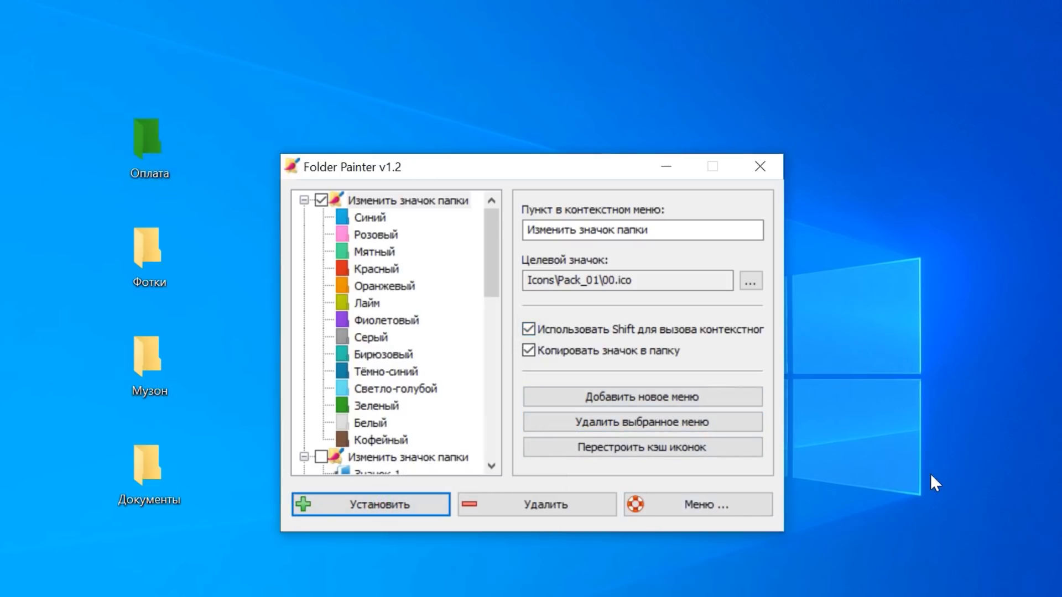
{"action": "left_click", "coordinate": [760, 167]}
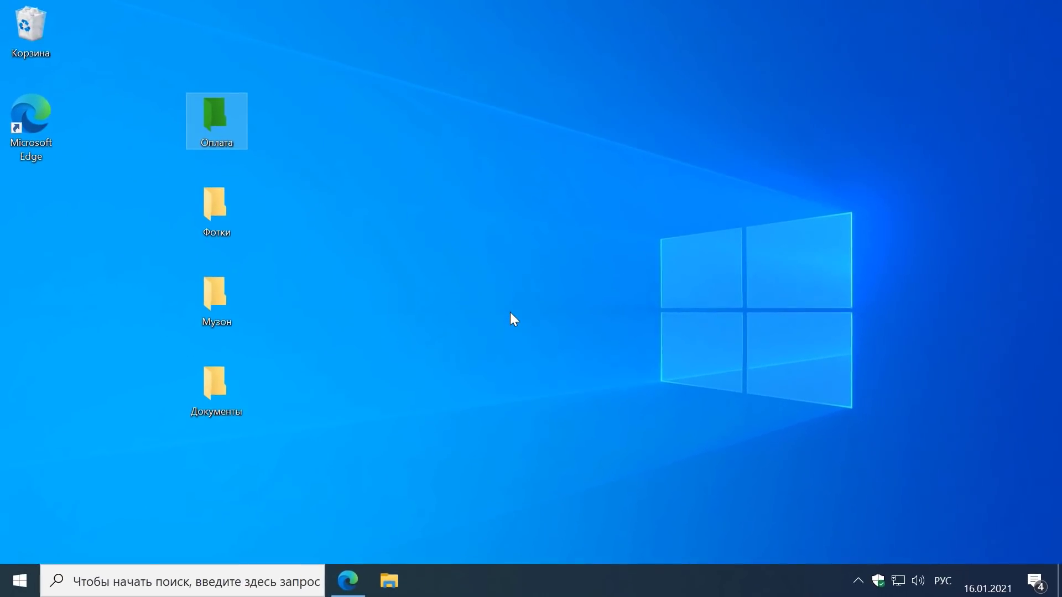
Check the regular context menu of the folder Музон, and use the extended Shift menu to colour the folder Красный
{"action": "right_click", "coordinate": [221, 302]}
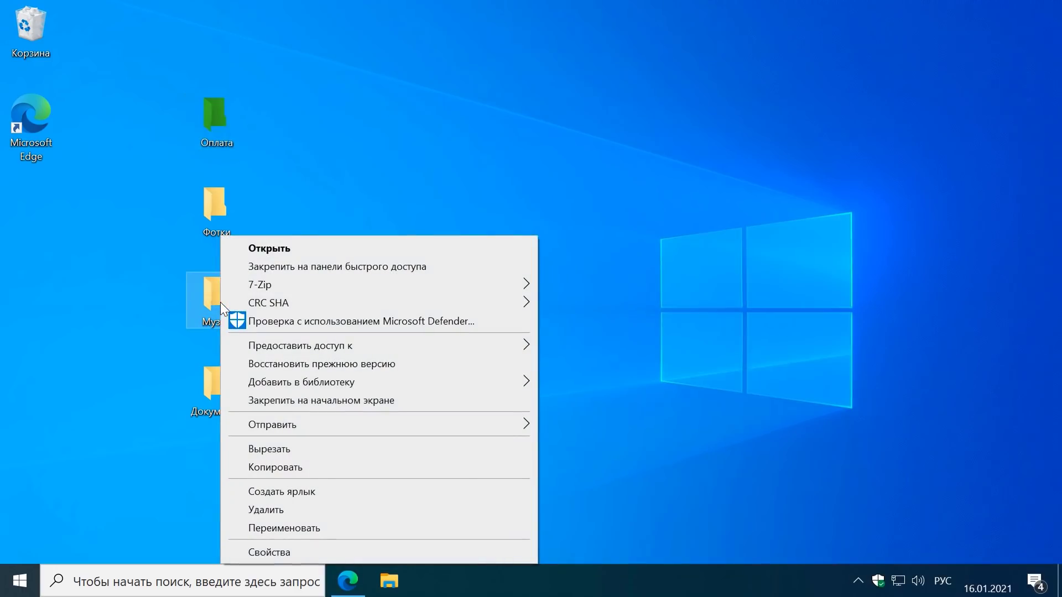
{"action": "left_click", "coordinate": [147, 310]}
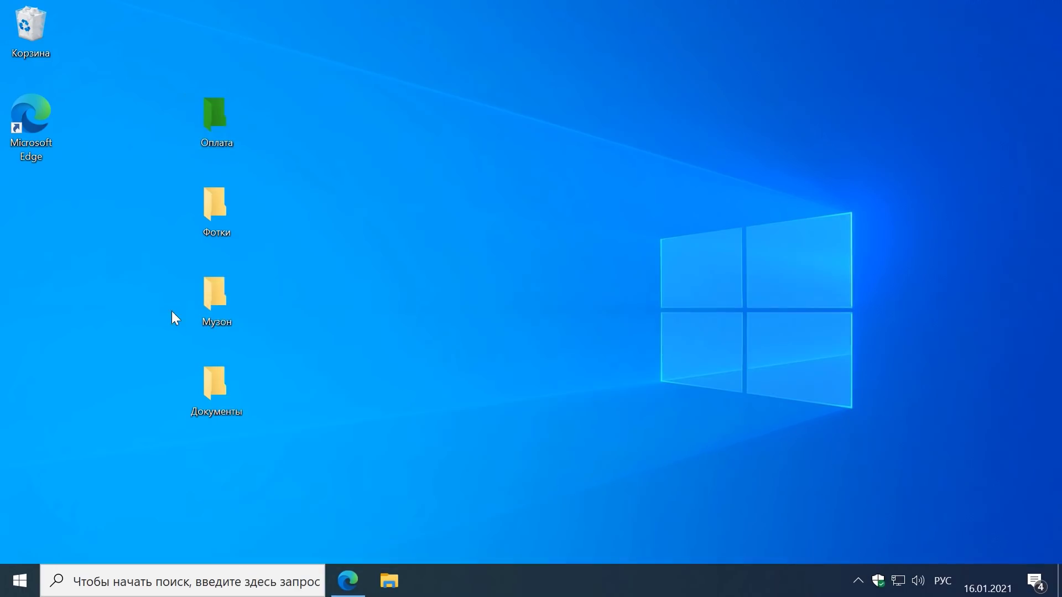
{"action": "key", "text": "shift"}
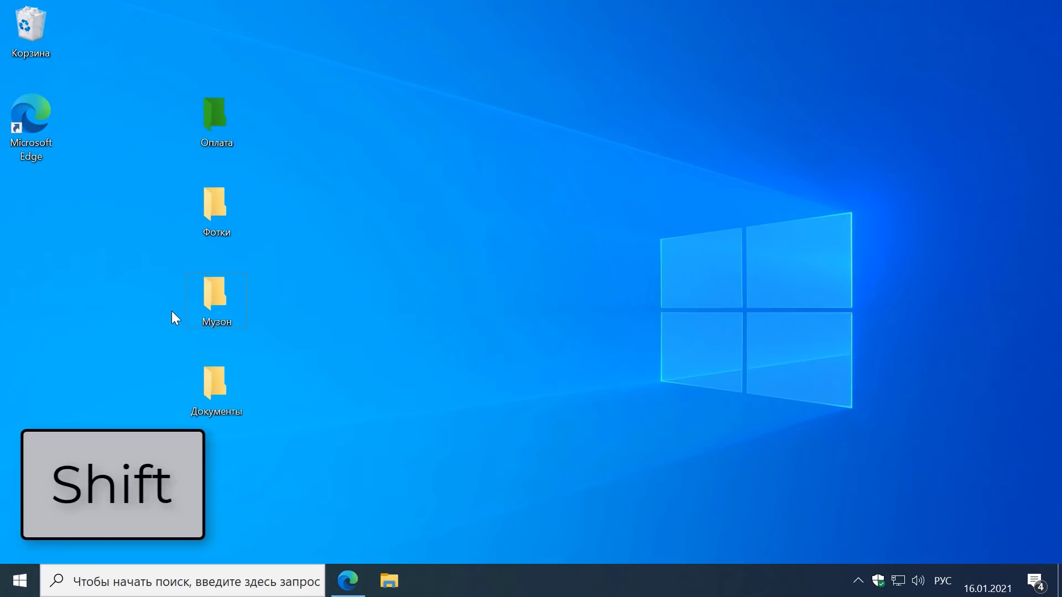
{"action": "right_click", "coordinate": [223, 299], "text": "shift"}
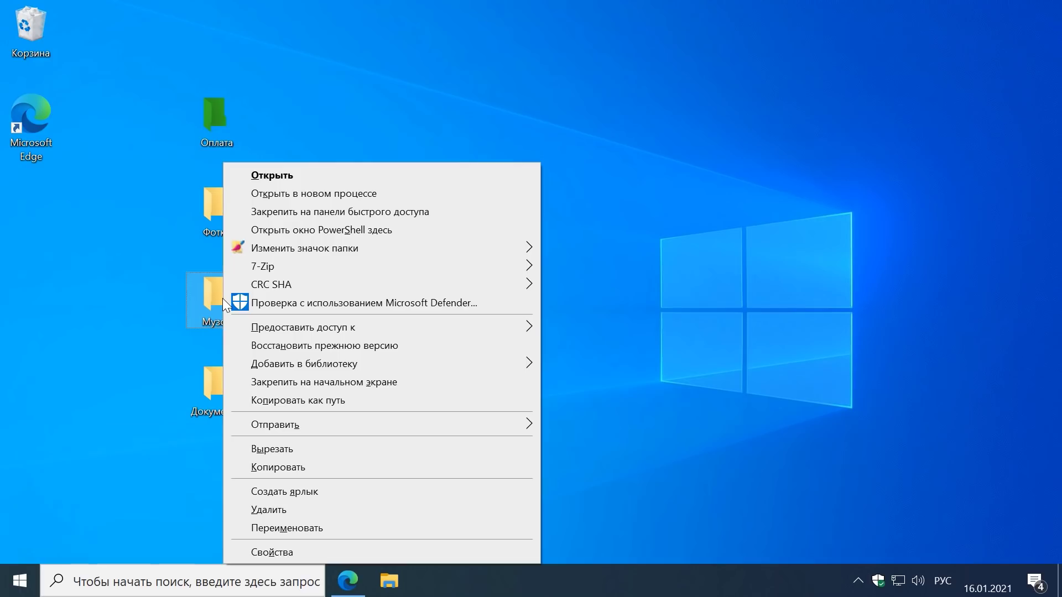
{"action": "mouse_move", "coordinate": [373, 249]}
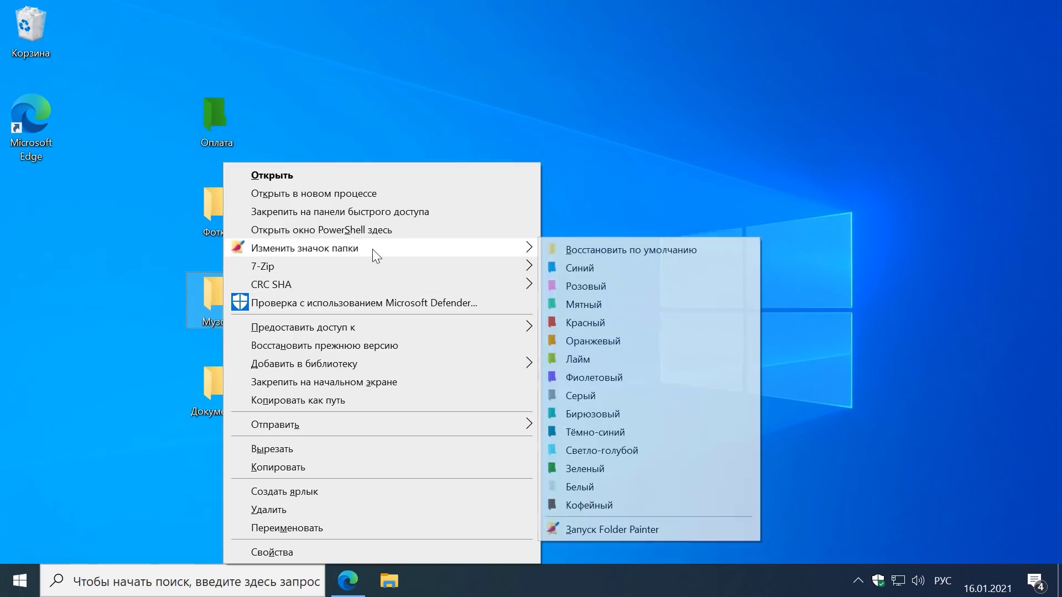
{"action": "left_click", "coordinate": [610, 321]}
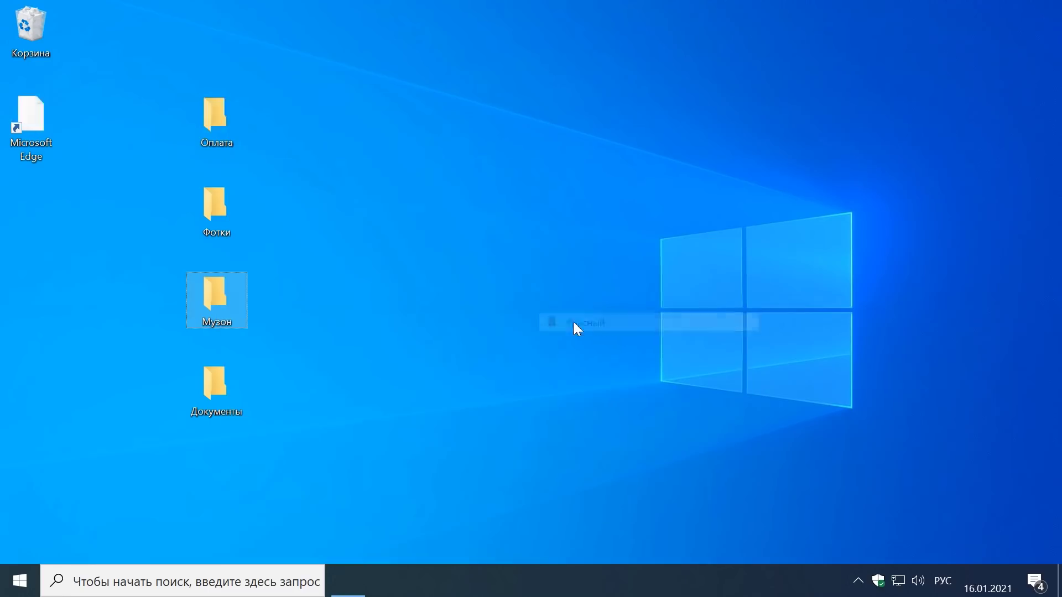
Change the colour of the folder Документы to Серый through its extended Shift context menu and deselect the folder
{"action": "right_click", "coordinate": [215, 395], "text": "shift"}
{"action": "mouse_move", "coordinate": [343, 247]}
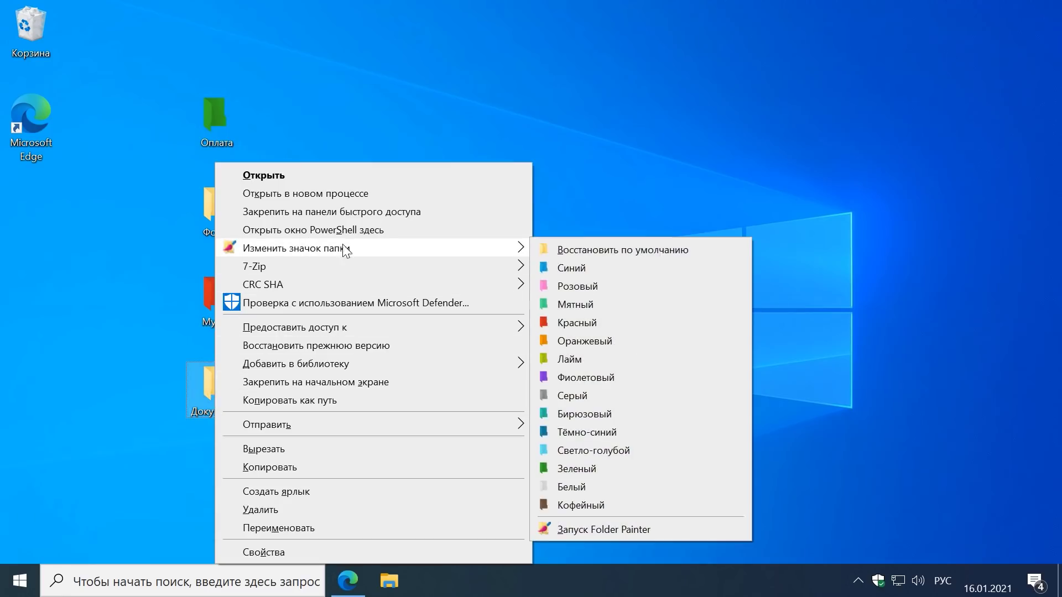
{"action": "left_click", "coordinate": [576, 396]}
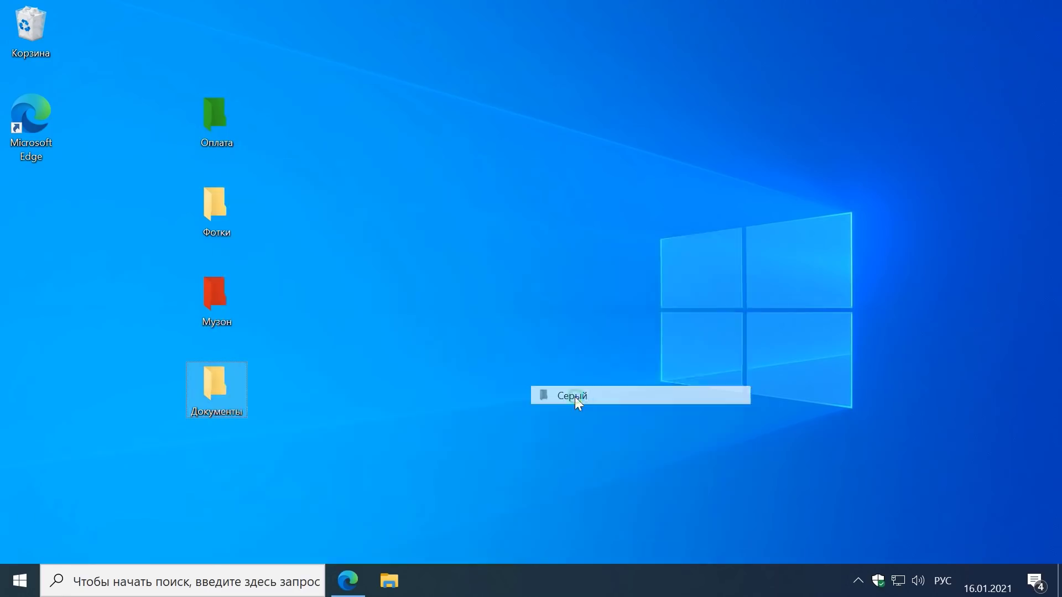
{"action": "left_click", "coordinate": [478, 362]}
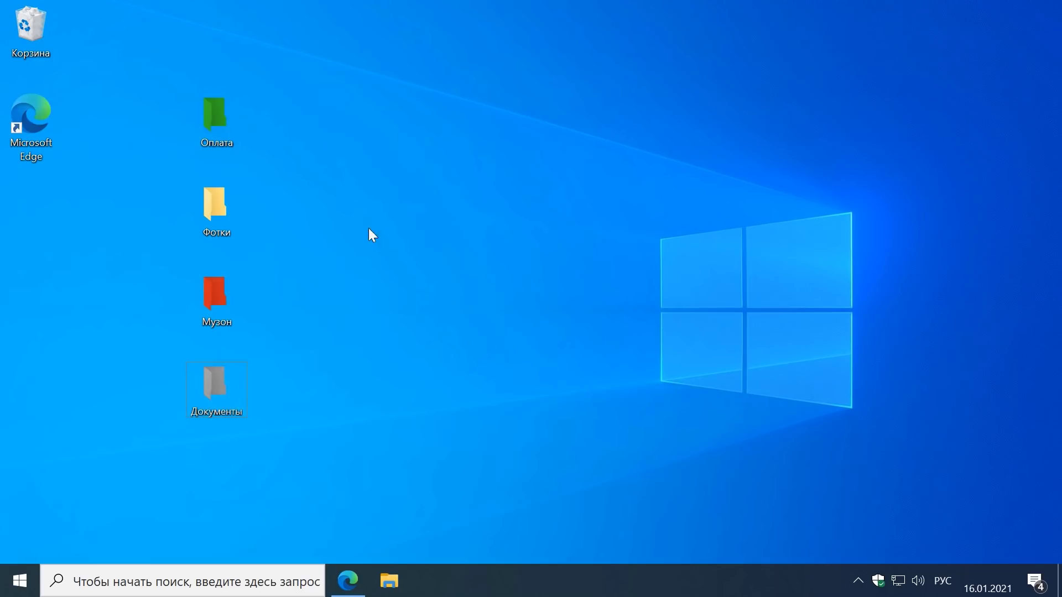
Launch Folder Painter through the extended context menu of the folder Оплата, disable its Shift requirement for the context menu and reinstall the pack
{"action": "right_click", "coordinate": [216, 119], "text": "shift"}
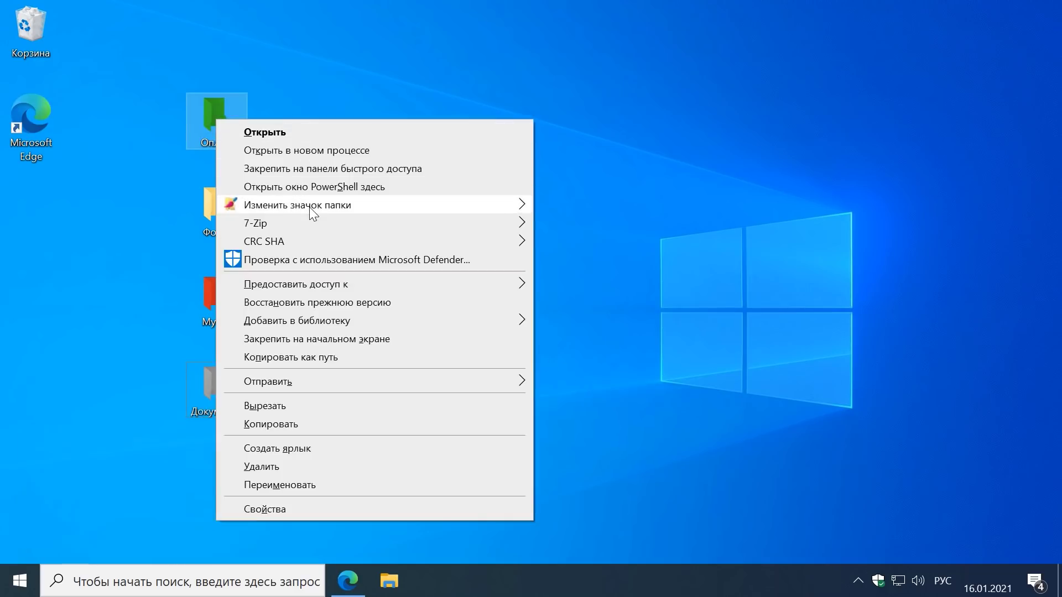
{"action": "mouse_move", "coordinate": [310, 209]}
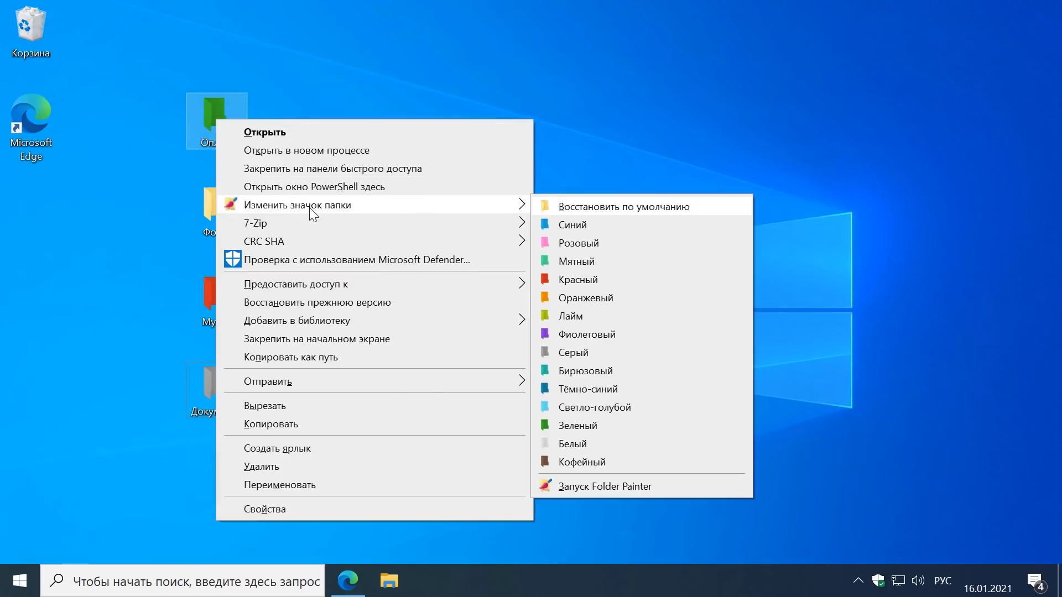
{"action": "left_click", "coordinate": [575, 486]}
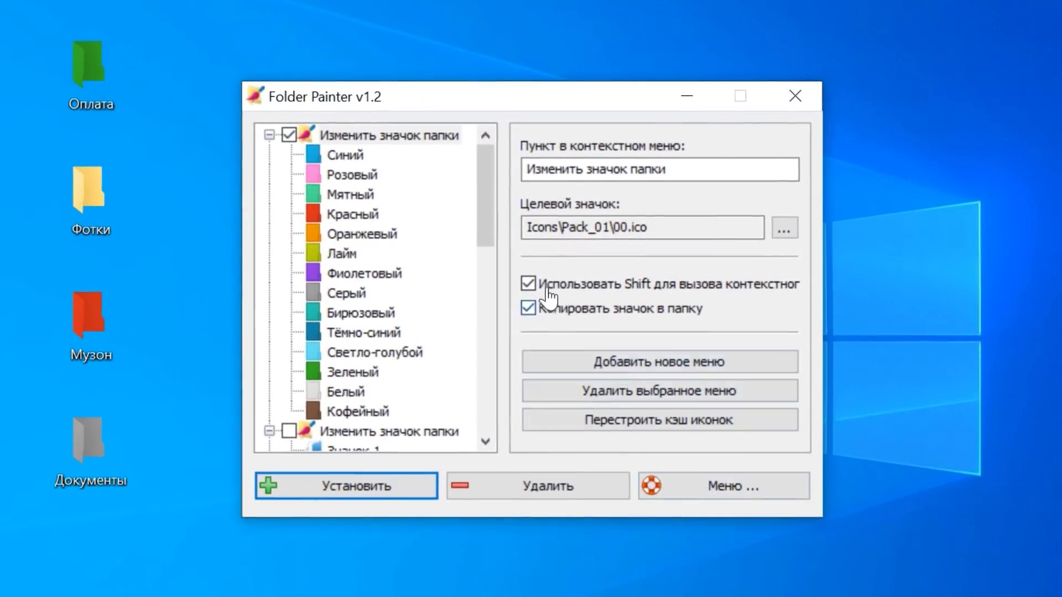
{"action": "left_click", "coordinate": [528, 285]}
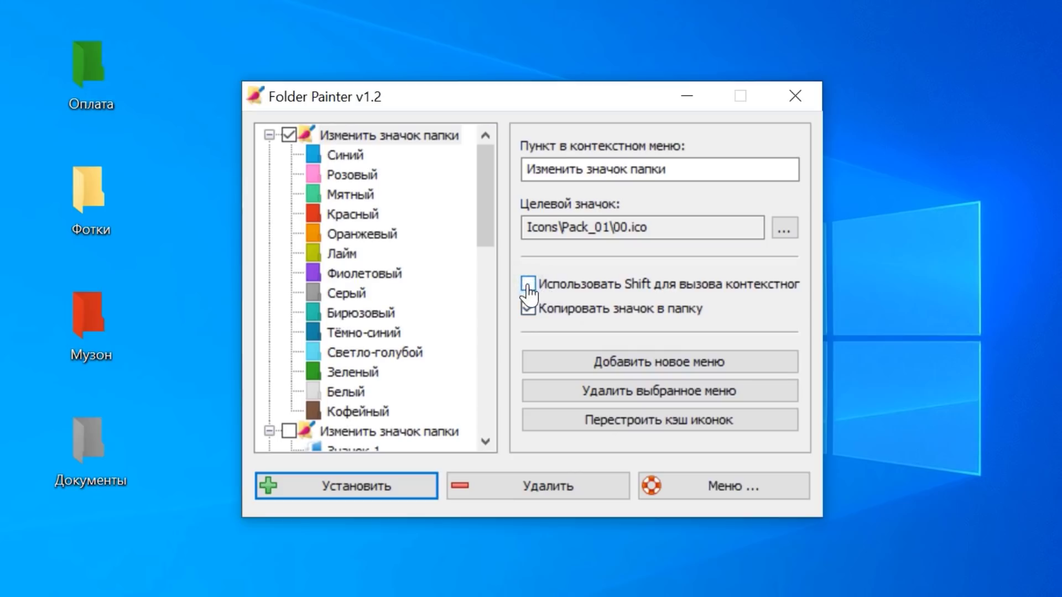
{"action": "left_click", "coordinate": [361, 490]}
Rename the first pack's context menu entry to "Цвет папки", reinstall it and check the entry on the folder Оплата
{"action": "left_click", "coordinate": [639, 170]}
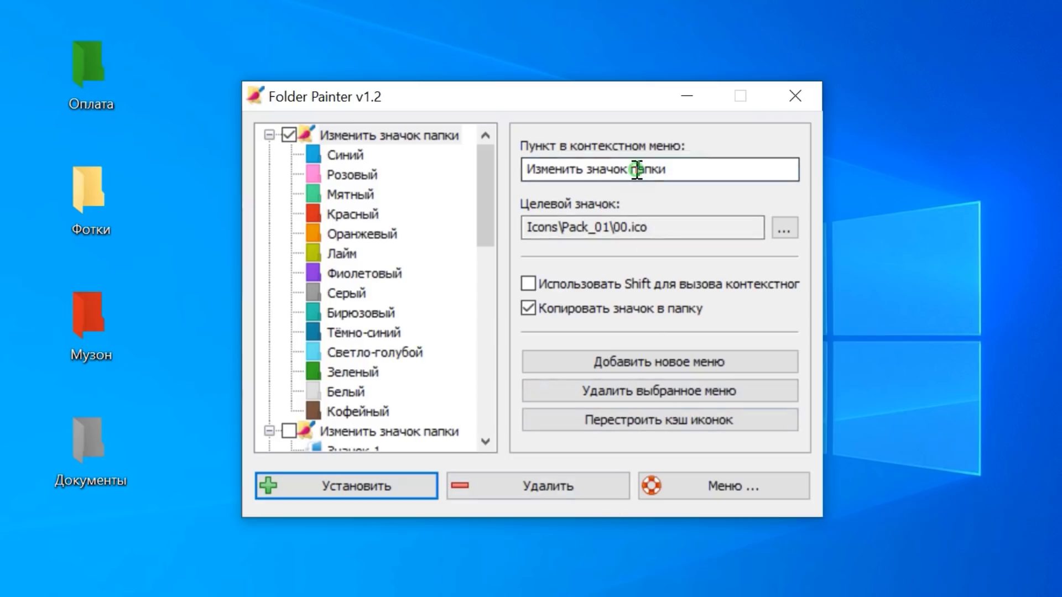
{"action": "left_click_drag", "start_coordinate": [628, 170], "coordinate": [469, 176]}
{"action": "type", "text": "Цвет"}
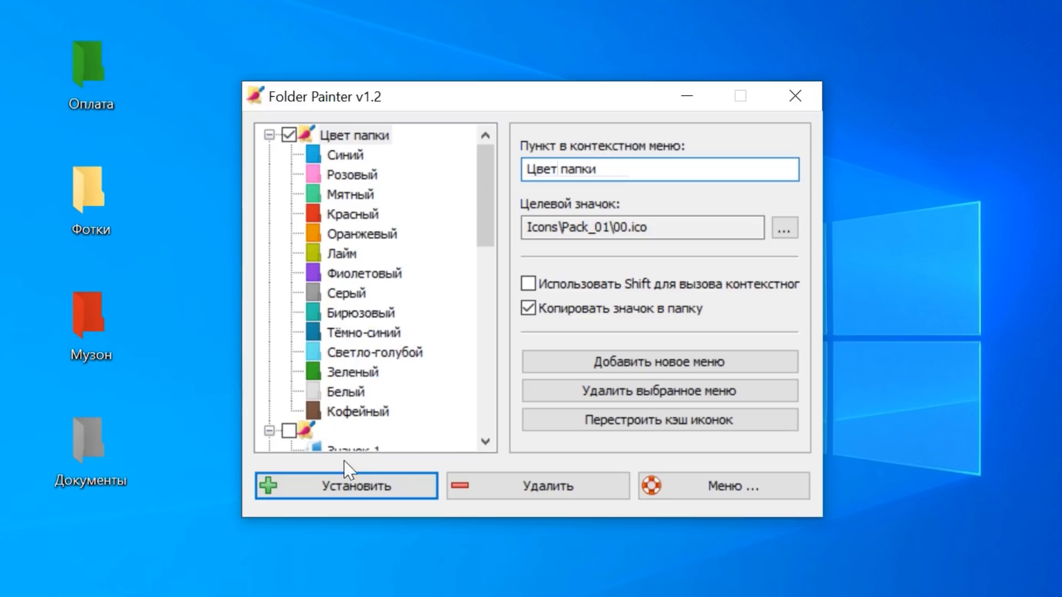
{"action": "left_click", "coordinate": [349, 489]}
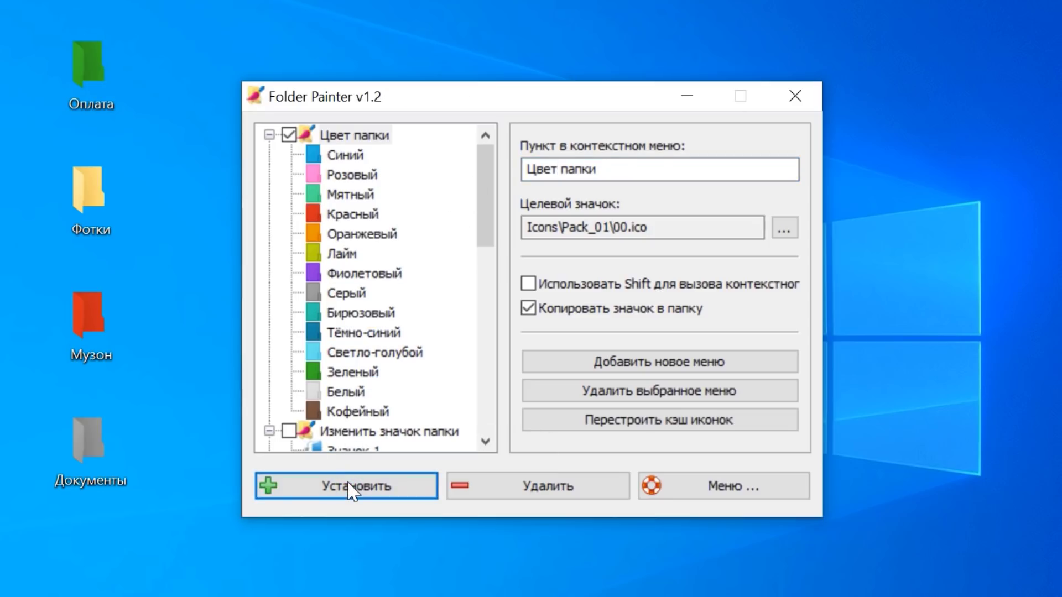
{"action": "right_click", "coordinate": [105, 67]}
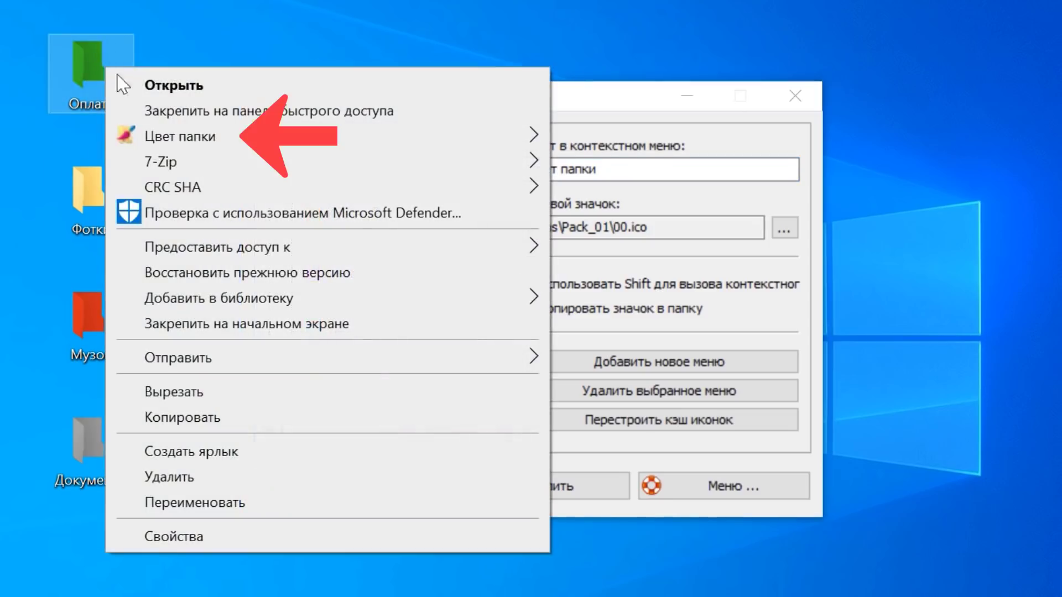
{"action": "mouse_move", "coordinate": [188, 136]}
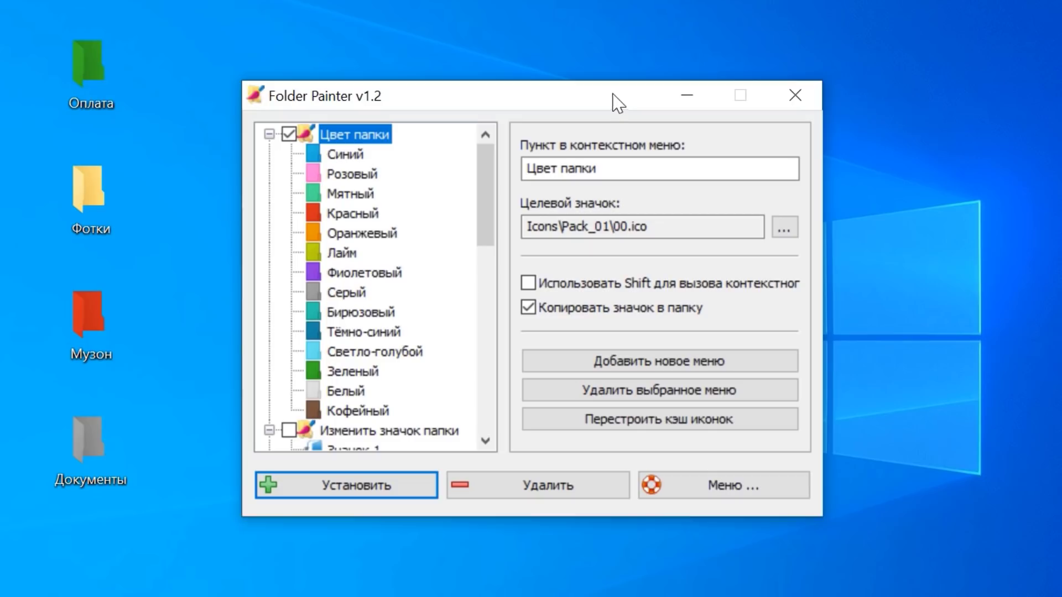
Collapse the three icon groups, enable both "Изменить значок папки" packs as well, install them and close Folder Painter
{"action": "left_click", "coordinate": [269, 134]}
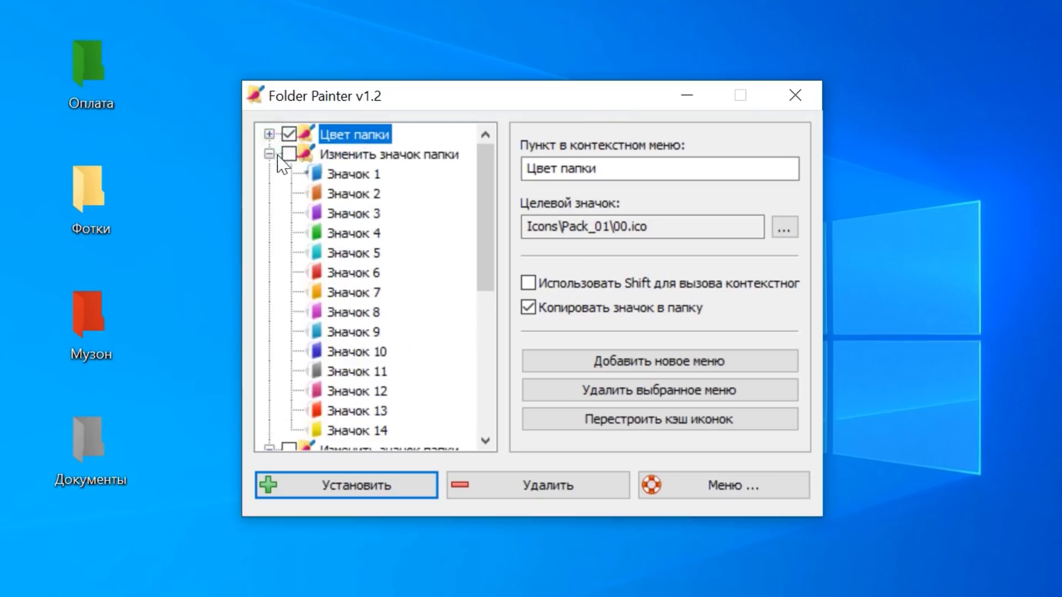
{"action": "left_click", "coordinate": [270, 154]}
{"action": "left_click", "coordinate": [270, 174]}
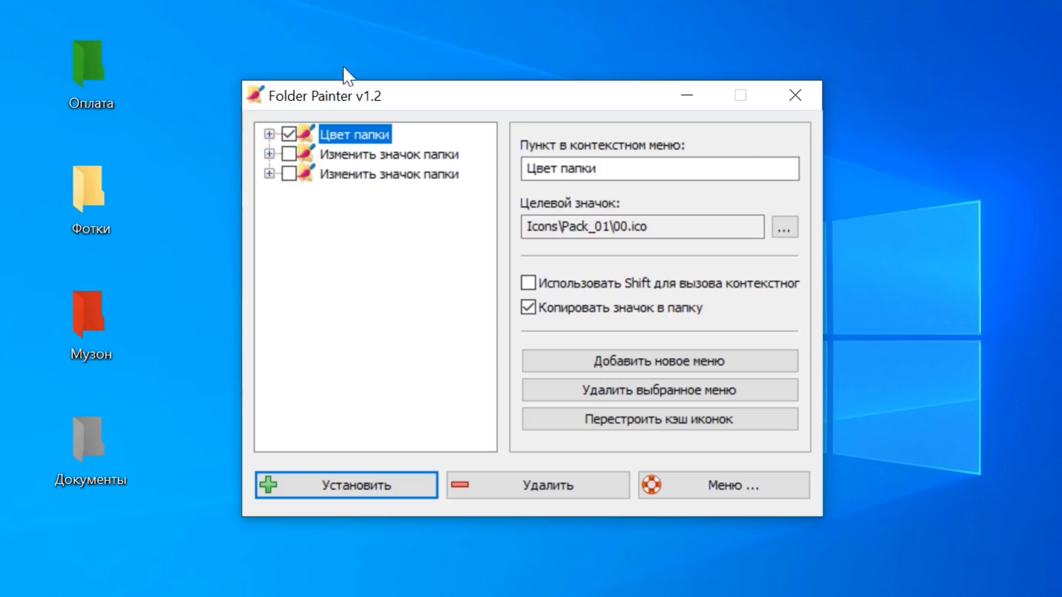
{"action": "left_click", "coordinate": [289, 153]}
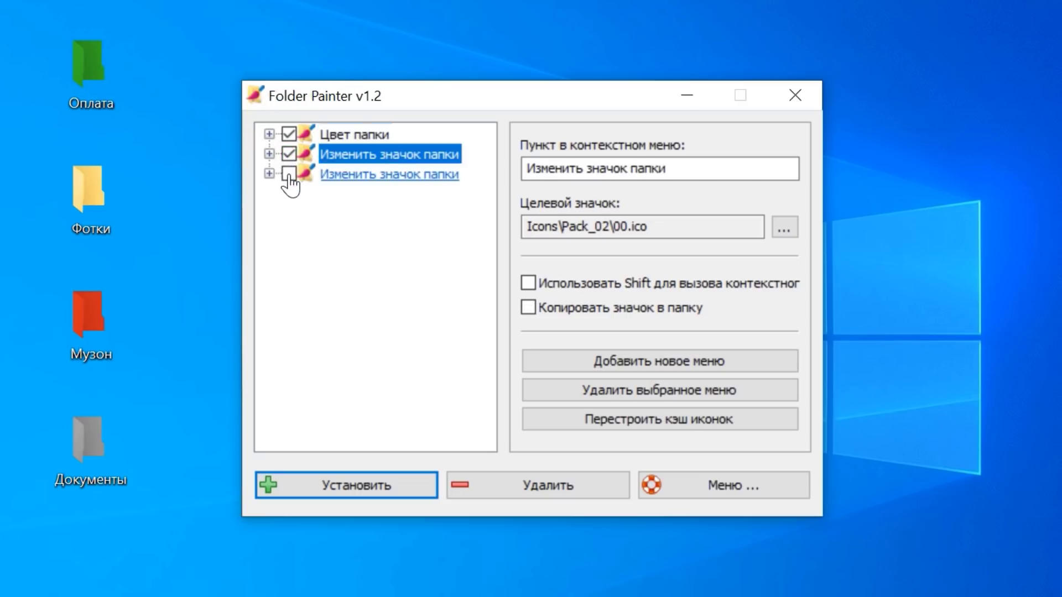
{"action": "left_click", "coordinate": [288, 174]}
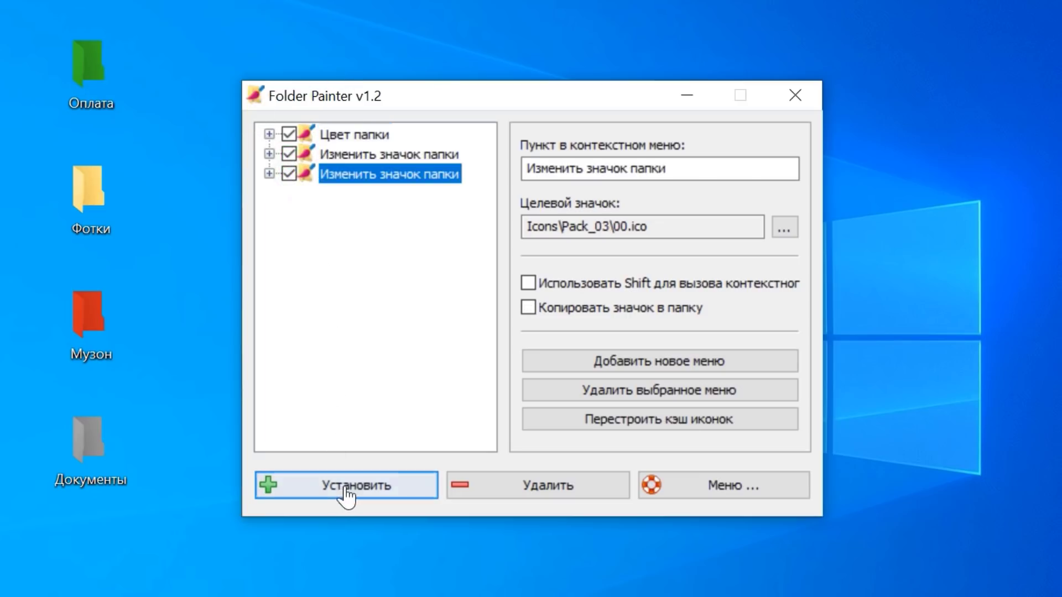
{"action": "left_click", "coordinate": [343, 494]}
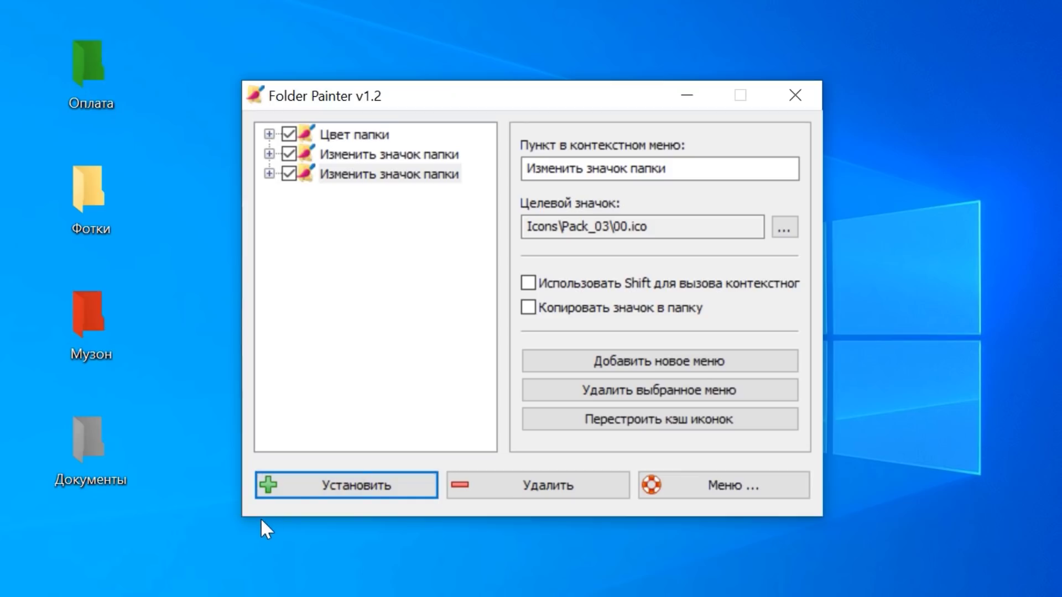
{"action": "left_click", "coordinate": [797, 95]}
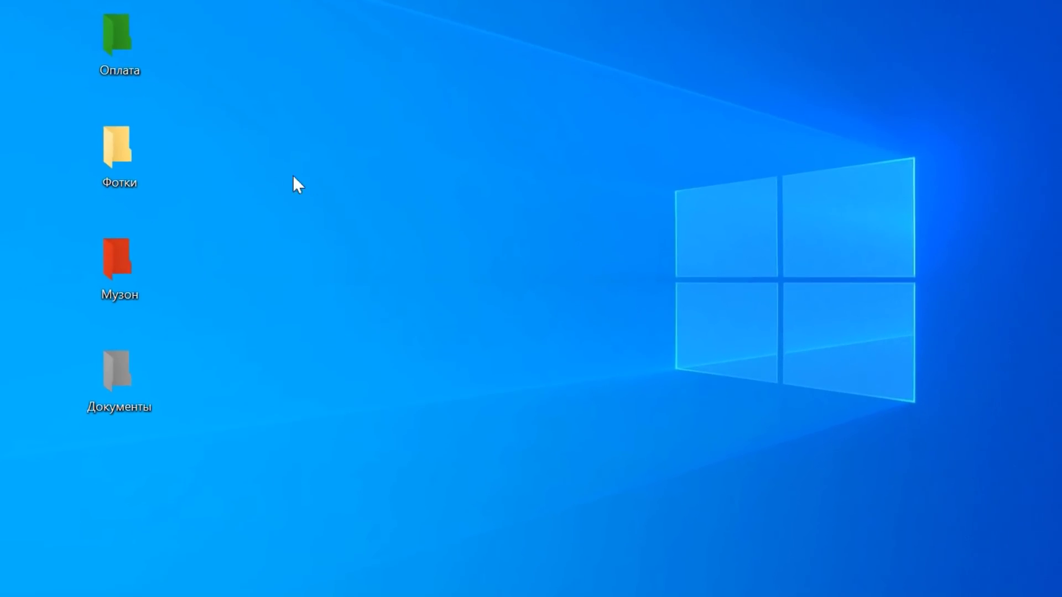
Change the icon of the folder Фотки to Значок 6 from the second "Изменить значок папки" pack
{"action": "right_click", "coordinate": [122, 141]}
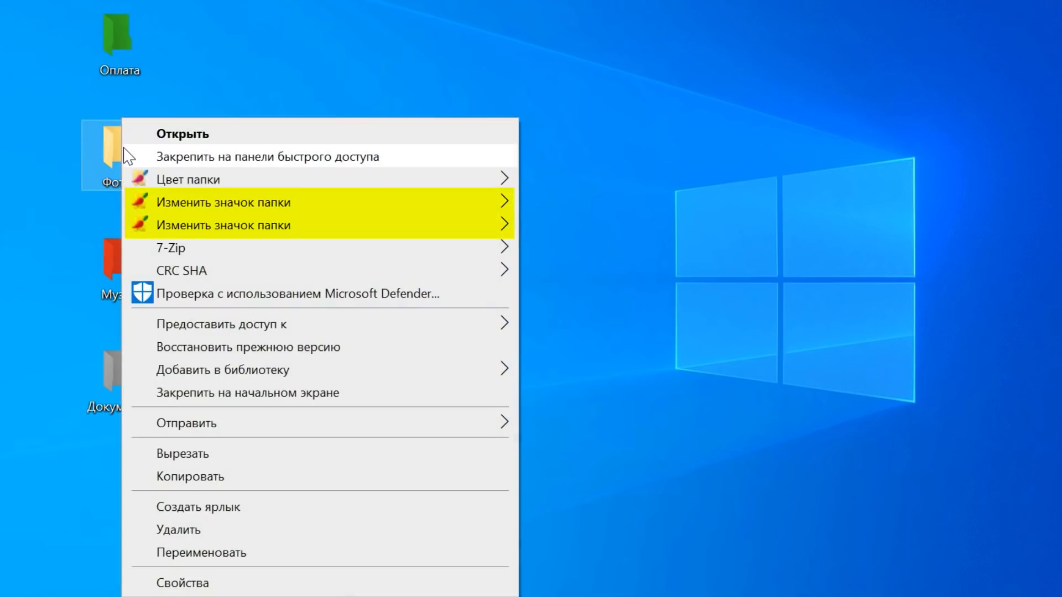
{"action": "mouse_move", "coordinate": [426, 210]}
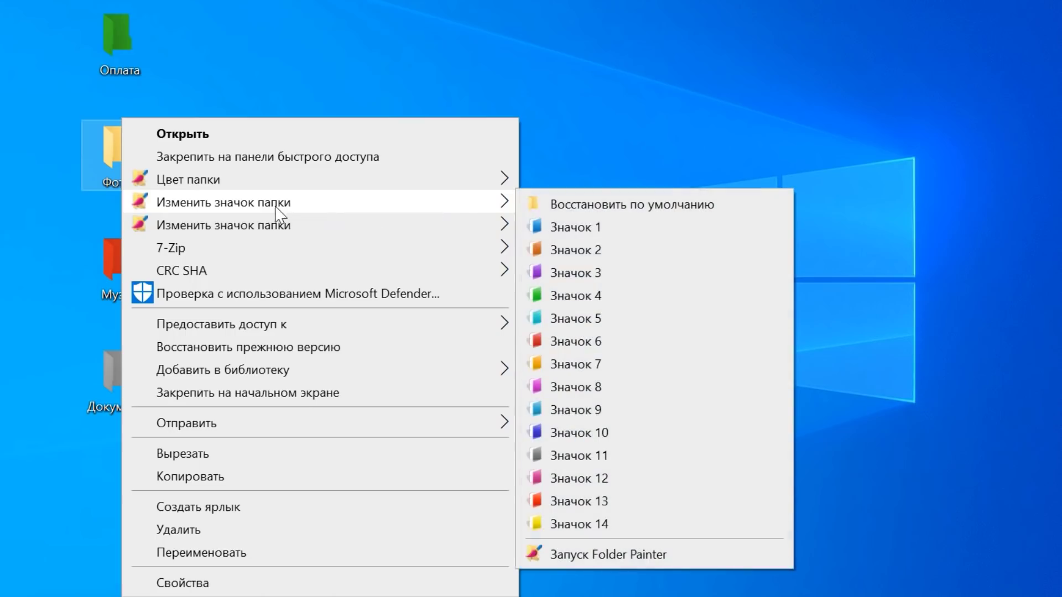
{"action": "mouse_move", "coordinate": [308, 234]}
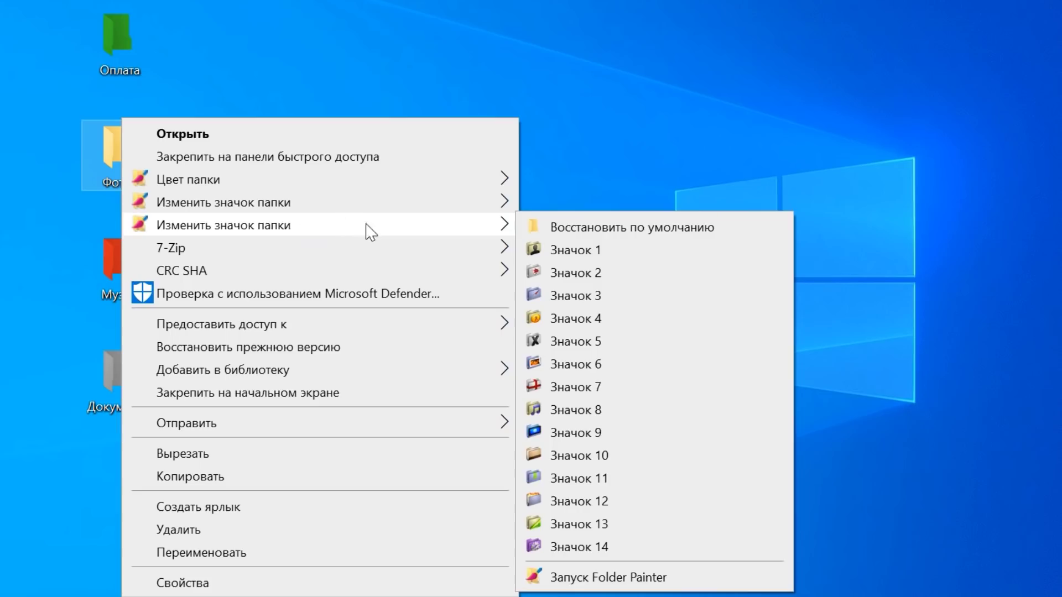
{"action": "left_click", "coordinate": [584, 365]}
Change the icon of the folder Оплата to the green Значок 4 from the first "Изменить значок папки" pack
{"action": "right_click", "coordinate": [113, 44]}
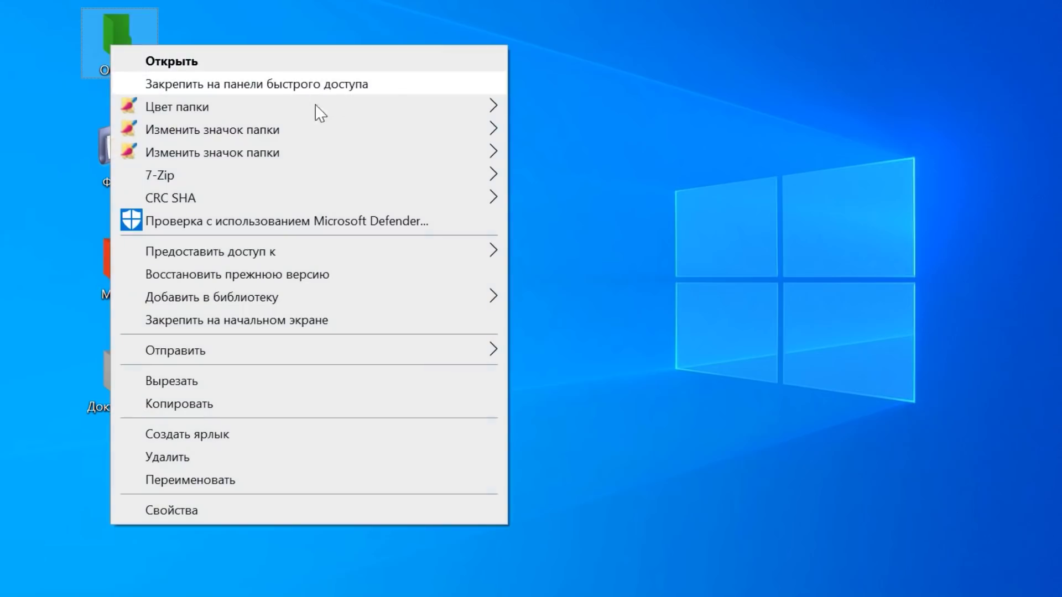
{"action": "mouse_move", "coordinate": [360, 129]}
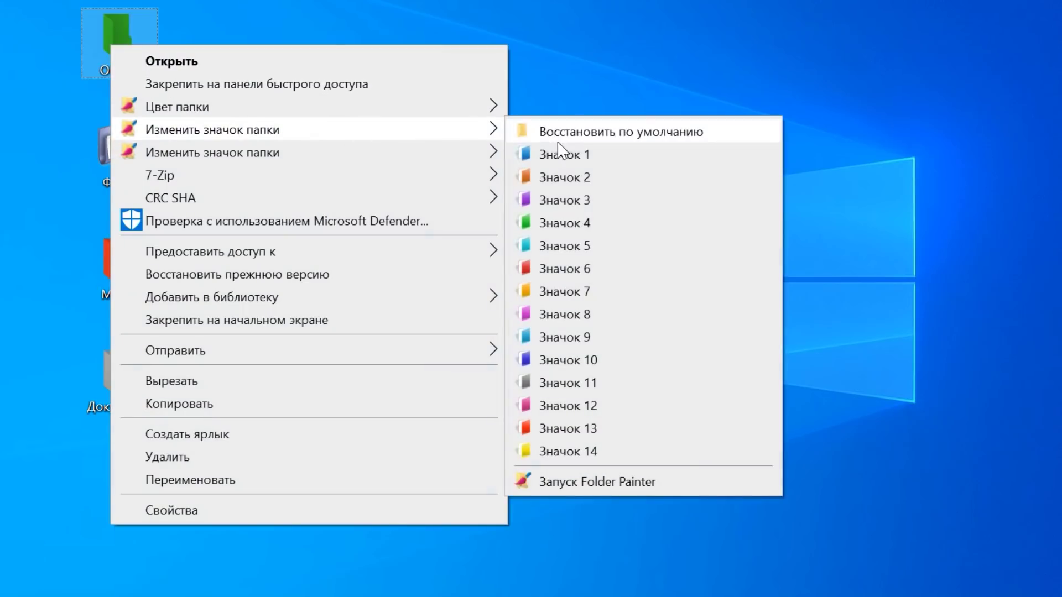
{"action": "left_click", "coordinate": [585, 224]}
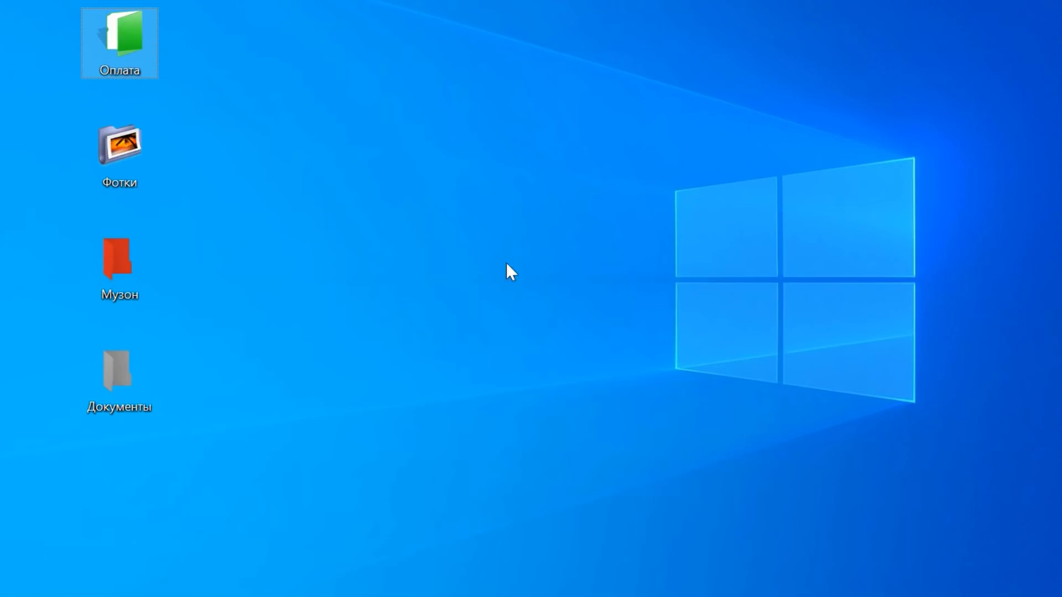
Using the second "Изменить значок папки" pack, set the folder Музон to Значок 8 and the folder Документы to Значок 13
{"action": "right_click", "coordinate": [121, 259]}
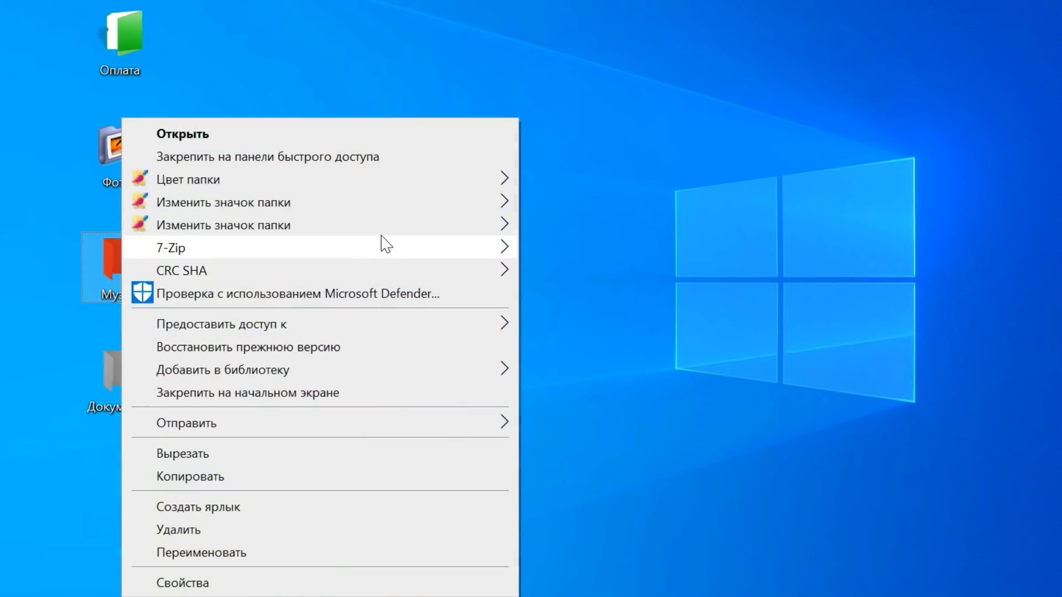
{"action": "mouse_move", "coordinate": [385, 233]}
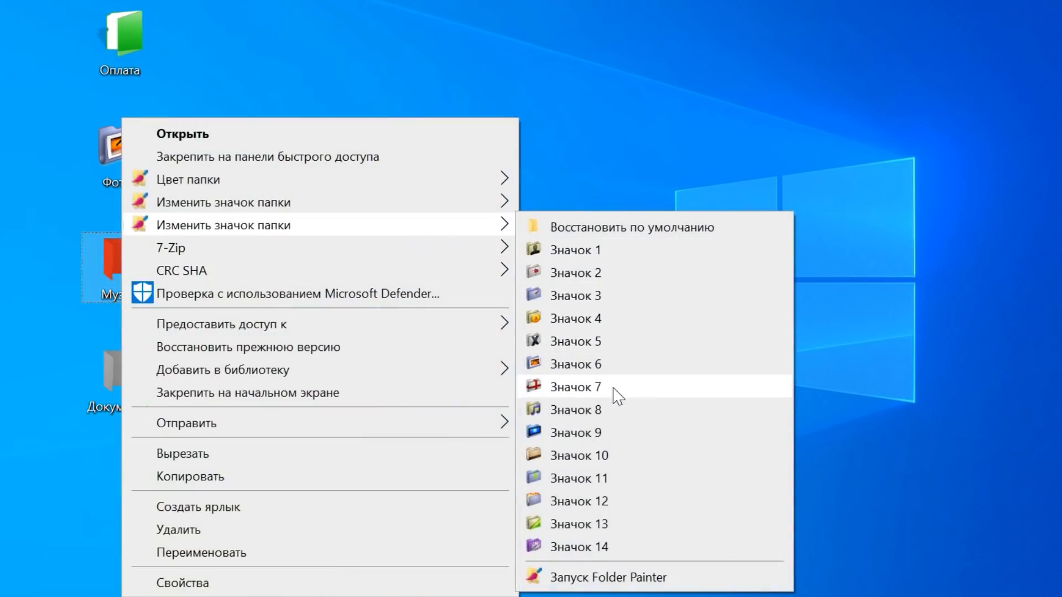
{"action": "left_click", "coordinate": [599, 422]}
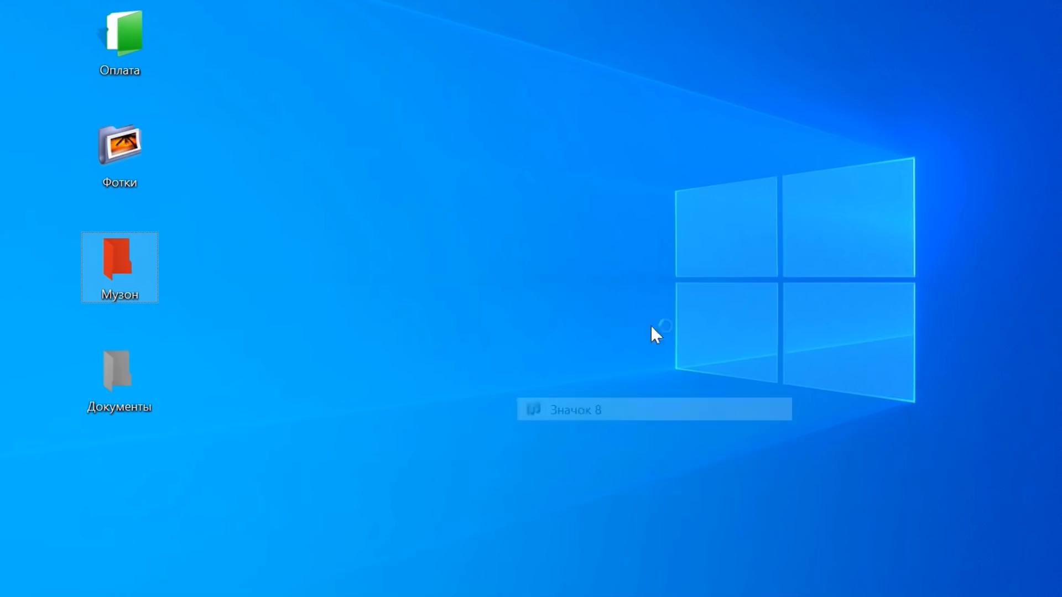
{"action": "right_click", "coordinate": [121, 366]}
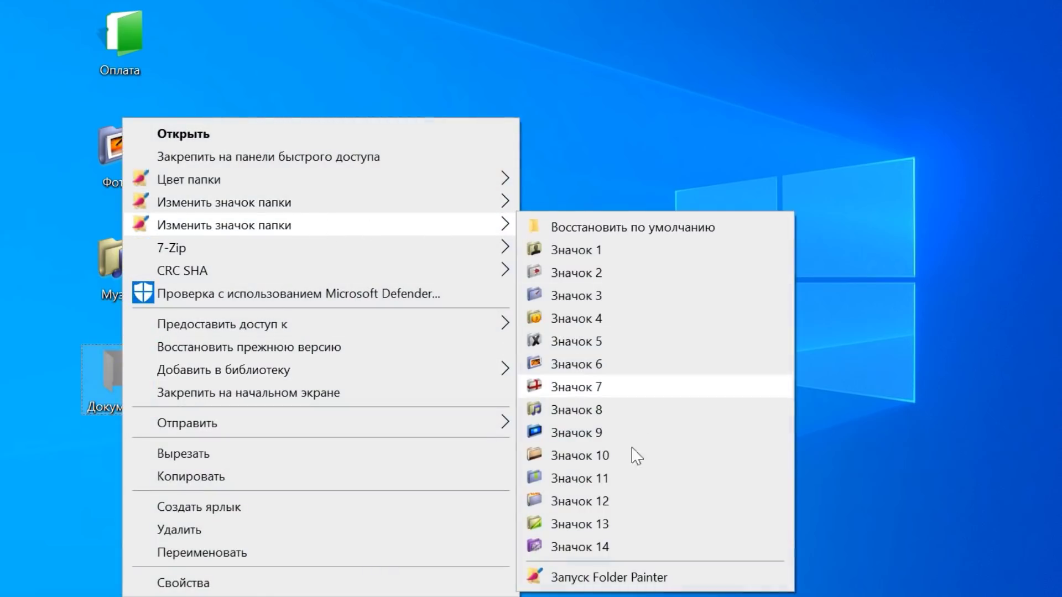
{"action": "left_click", "coordinate": [600, 530]}
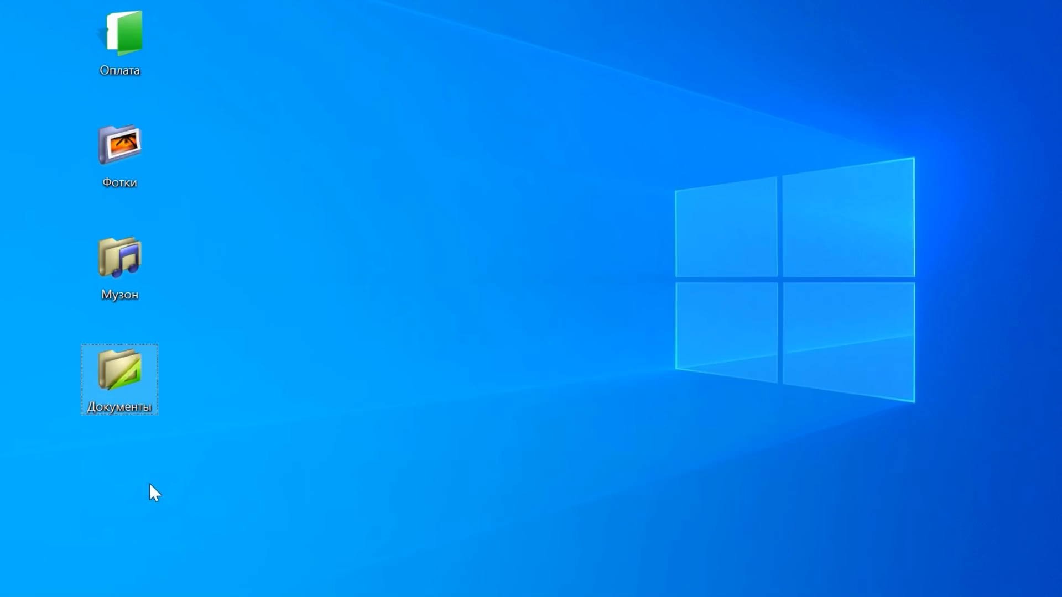
Create a new desktop folder named Контакты below the folder Документы
{"action": "right_click", "coordinate": [111, 480]}
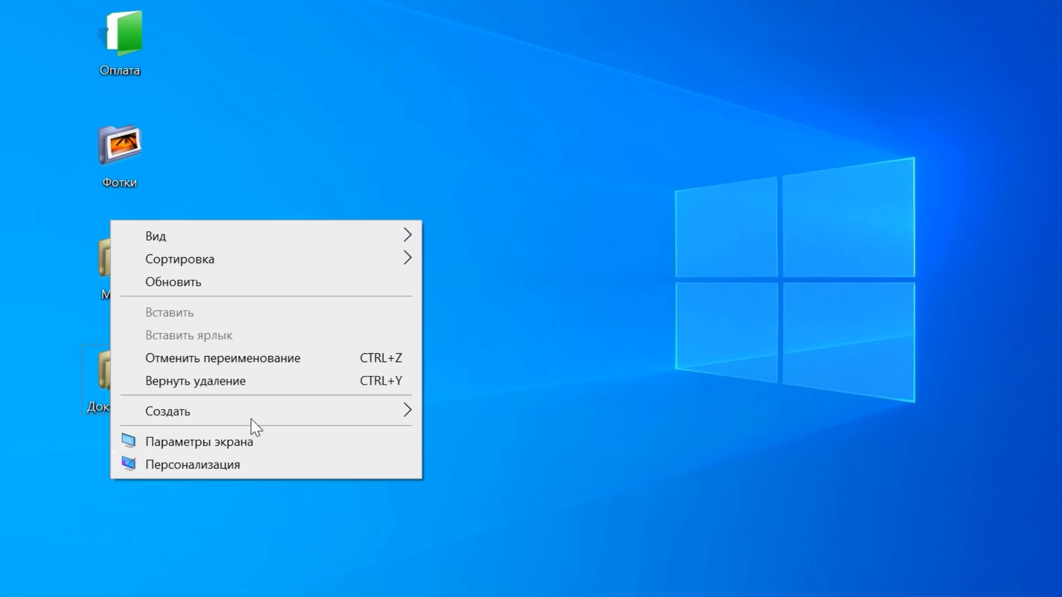
{"action": "mouse_move", "coordinate": [316, 415]}
{"action": "left_click", "coordinate": [487, 411]}
{"action": "type", "text": "К"}
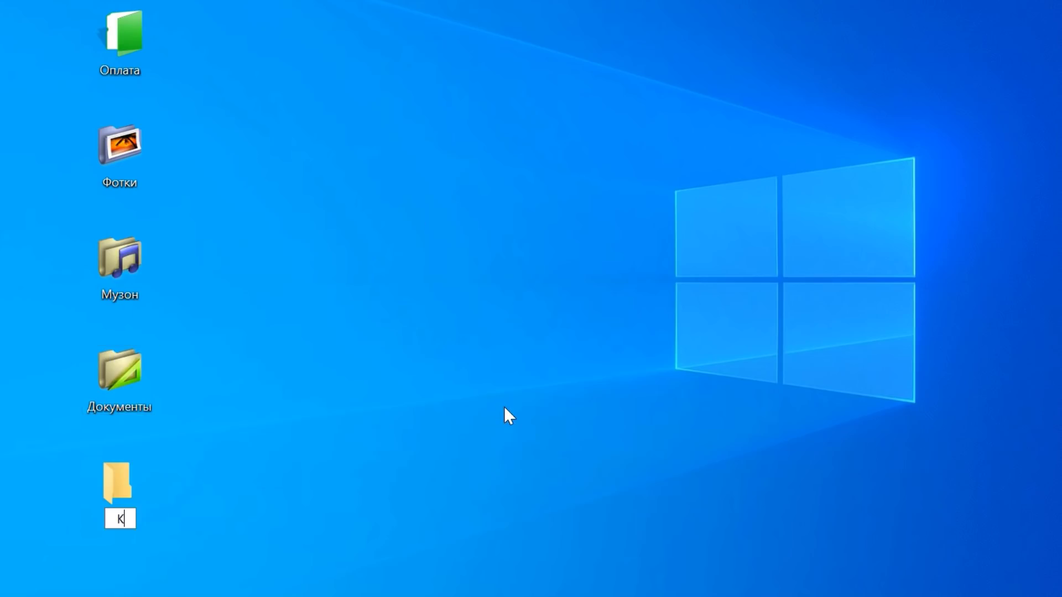
{"action": "type", "text": "онтакты"}
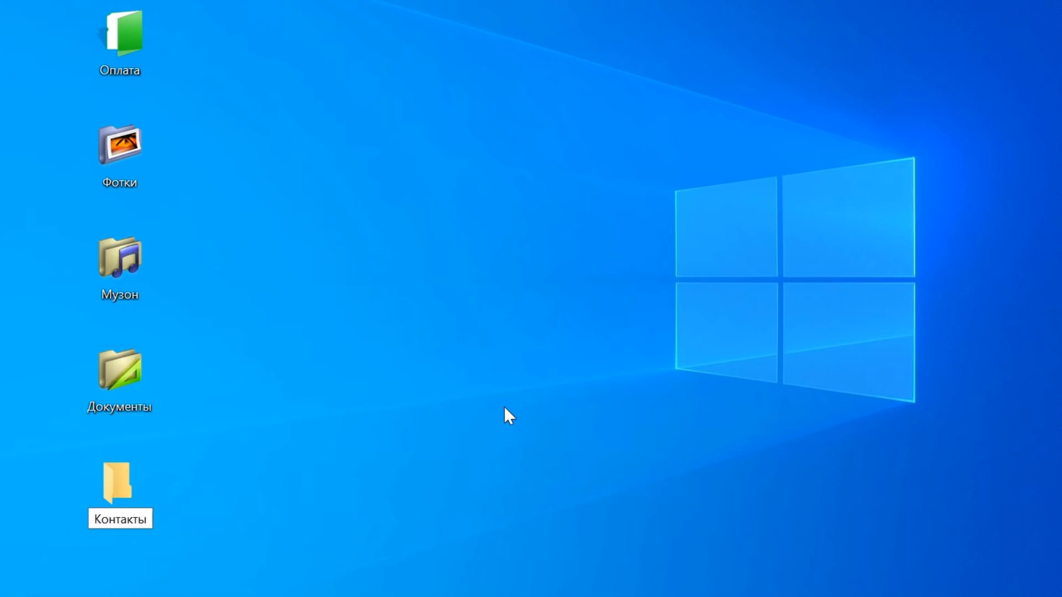
{"action": "key", "text": "Return"}
Change the icon of the folder Контакты to Значок 1 from the second "Изменить значок папки" pack
{"action": "right_click", "coordinate": [128, 481]}
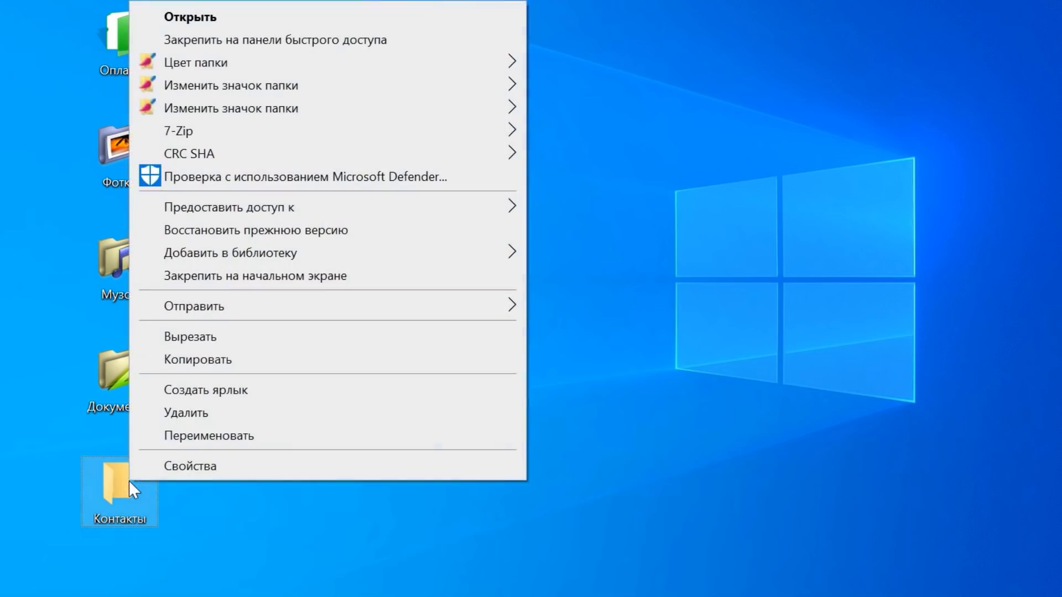
{"action": "mouse_move", "coordinate": [408, 119]}
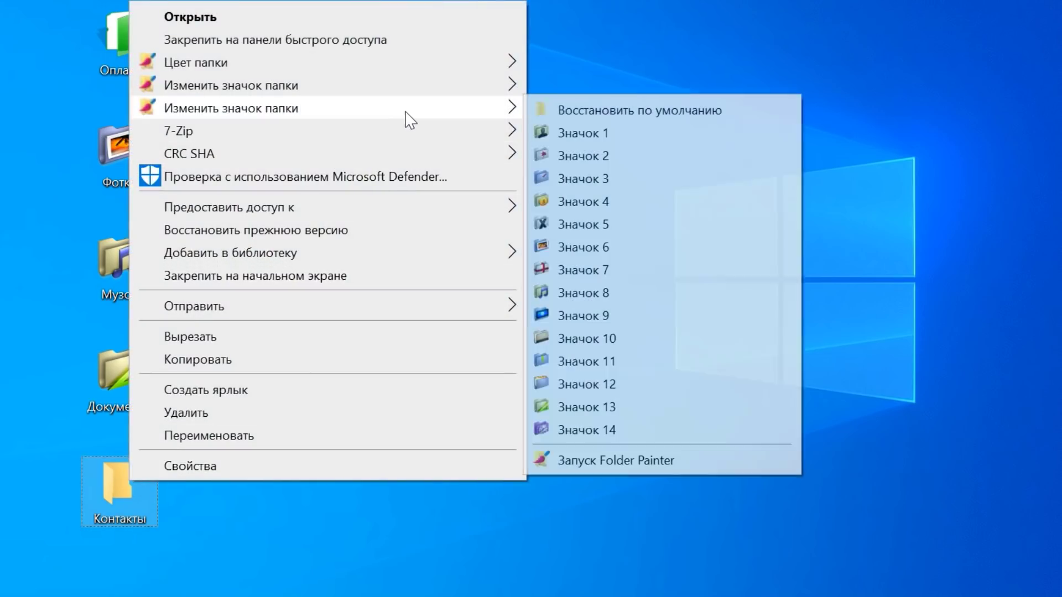
{"action": "left_click", "coordinate": [593, 135]}
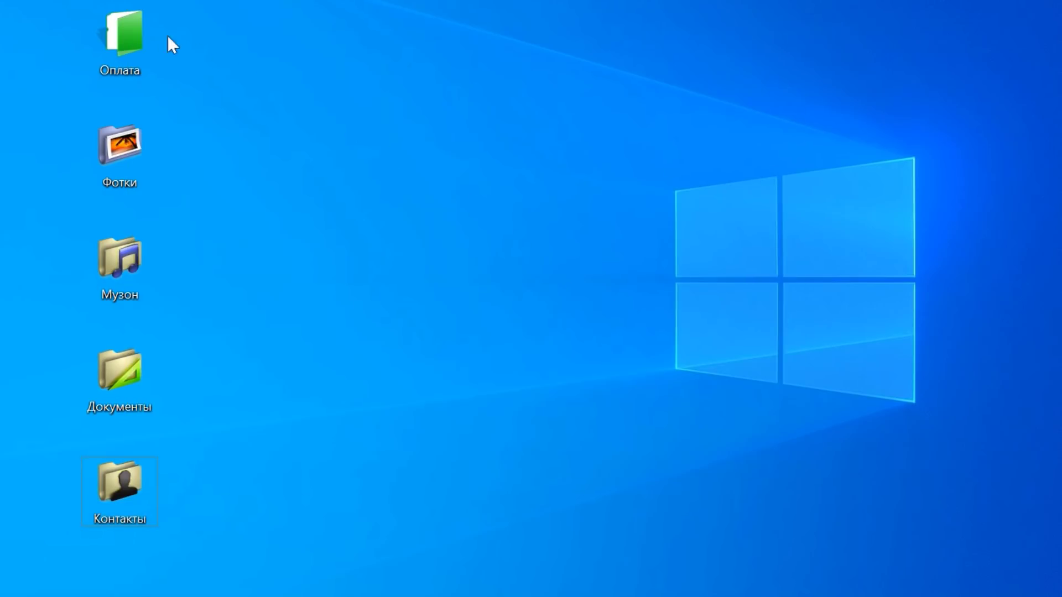
Launch Folder Painter from the context menu of the folder Оплата and collapse all three menu groups
{"action": "right_click", "coordinate": [141, 33]}
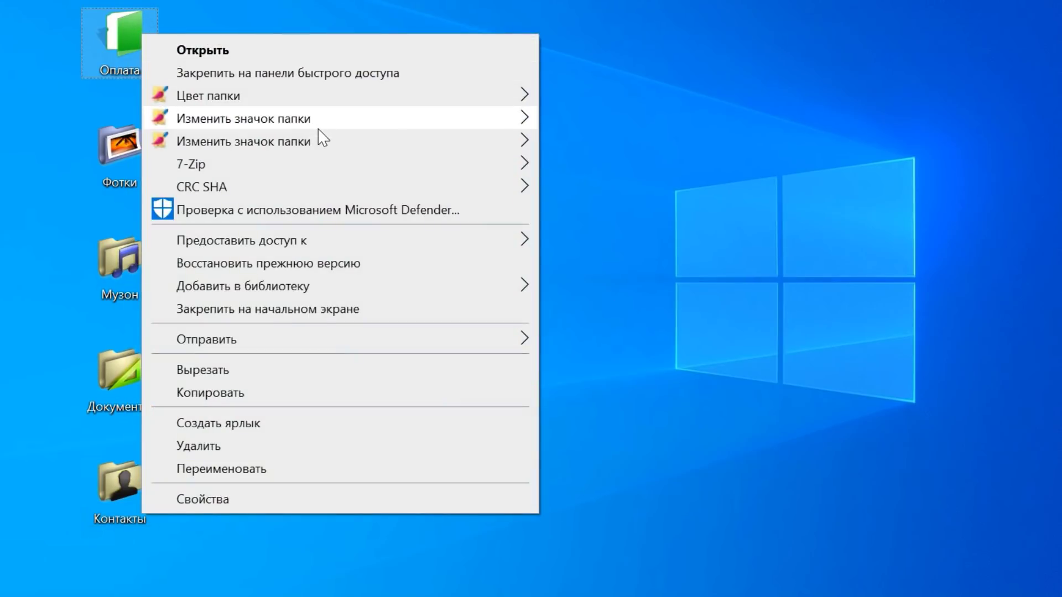
{"action": "mouse_move", "coordinate": [386, 132]}
{"action": "left_click", "coordinate": [636, 467]}
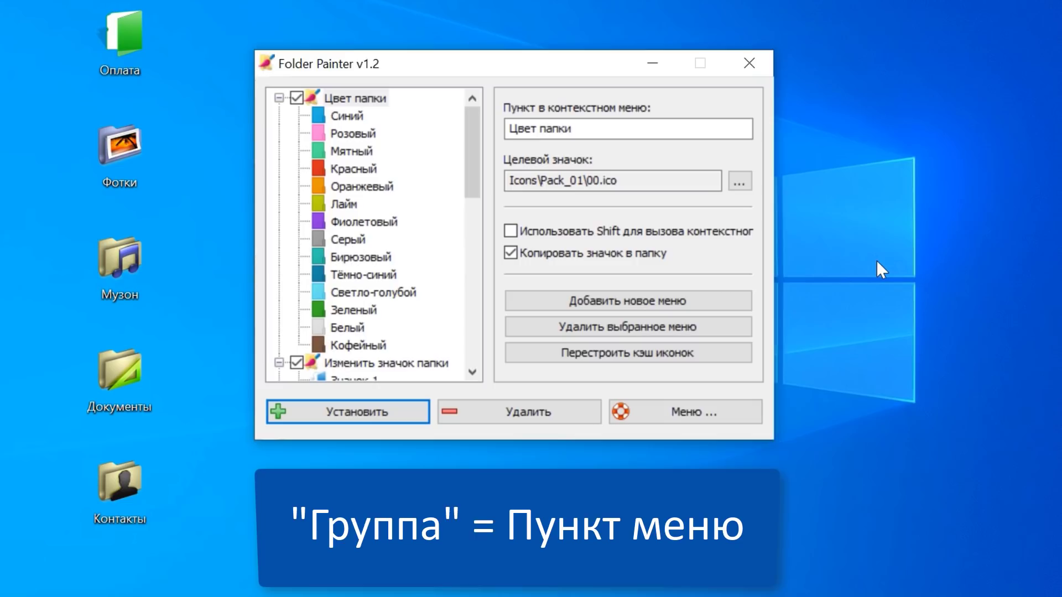
{"action": "left_click", "coordinate": [279, 98]}
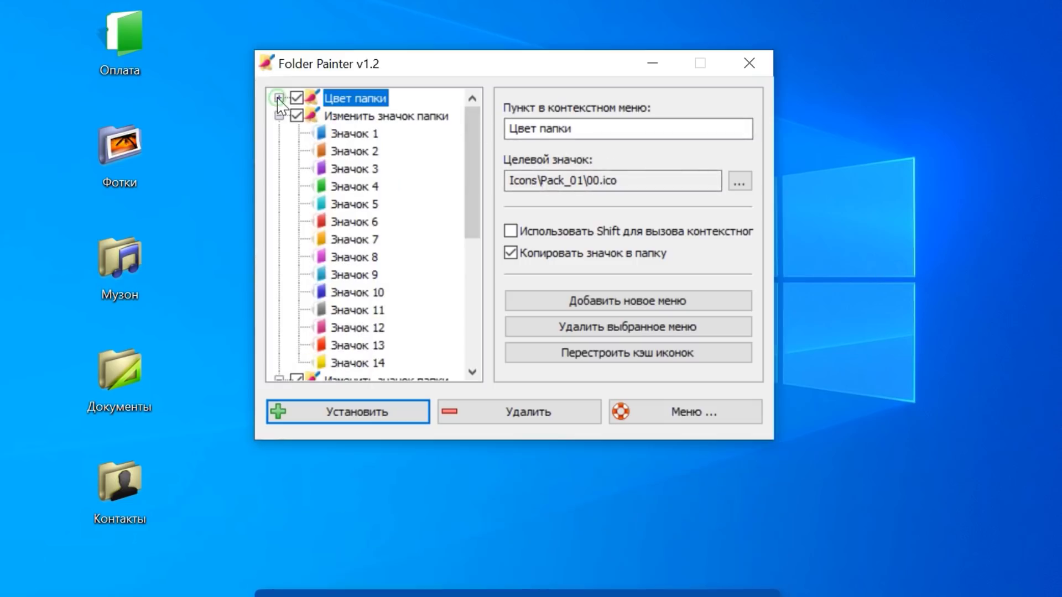
{"action": "left_click", "coordinate": [279, 115]}
{"action": "left_click", "coordinate": [278, 133]}
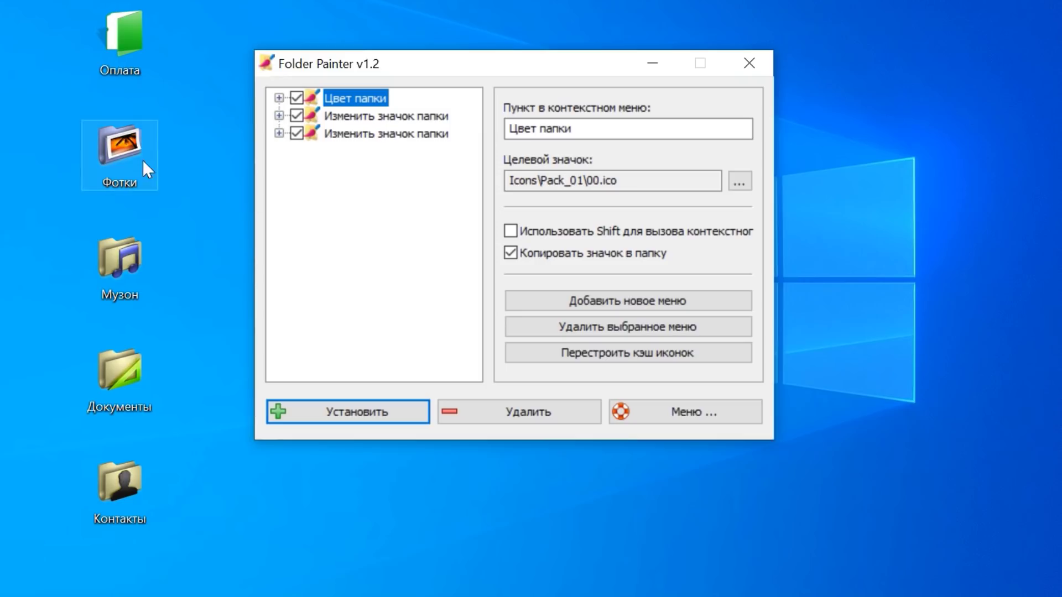
Disable the Pack_02 group "Изменить значок папки" in the context menu, and delete that group and reinstall the menu entries
{"action": "left_click", "coordinate": [296, 115]}
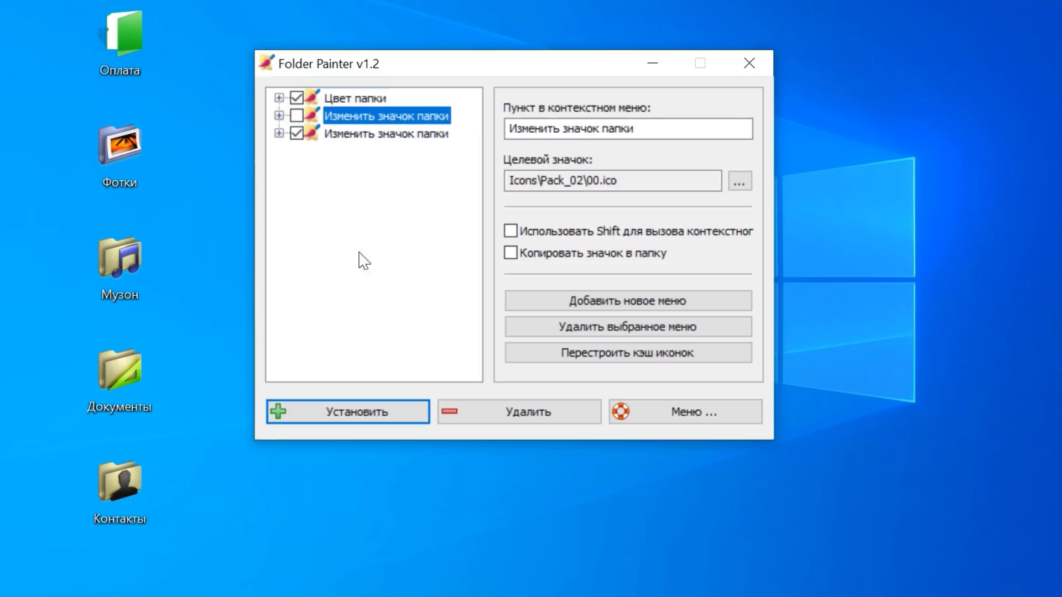
{"action": "left_click", "coordinate": [369, 419]}
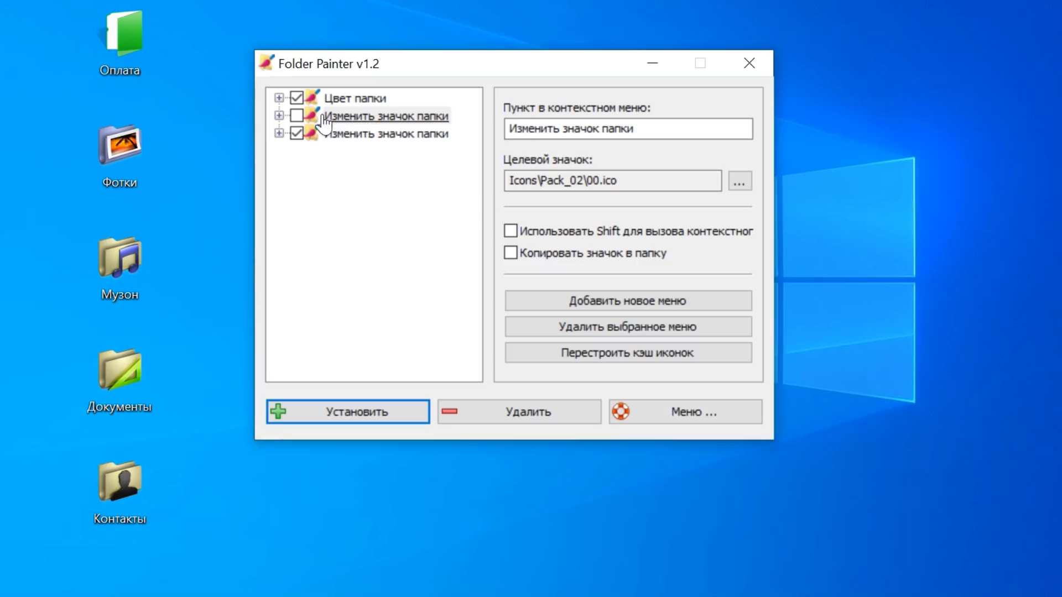
{"action": "left_click", "coordinate": [378, 117]}
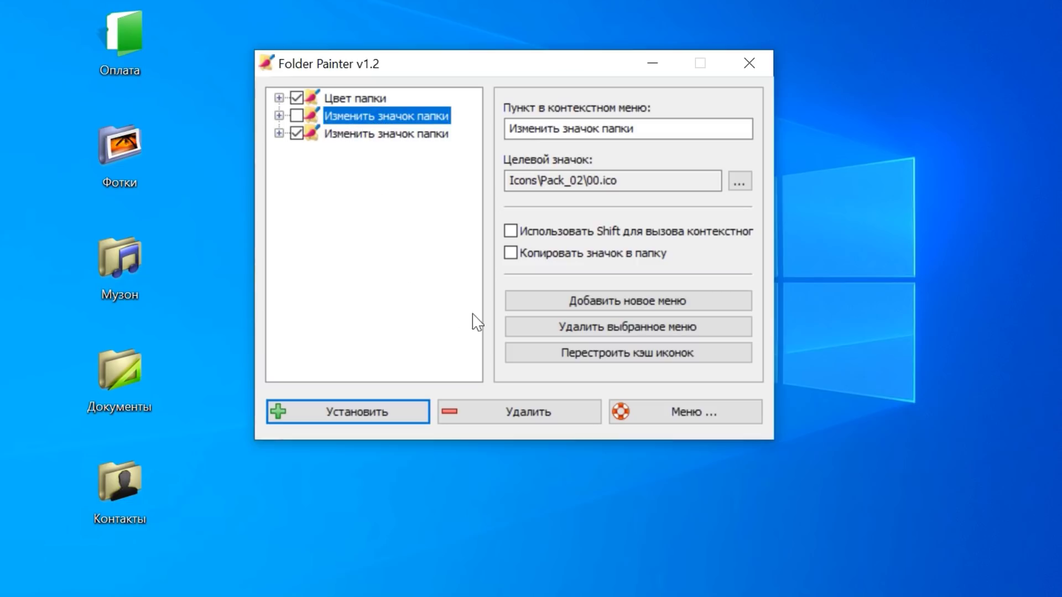
{"action": "left_click", "coordinate": [627, 332]}
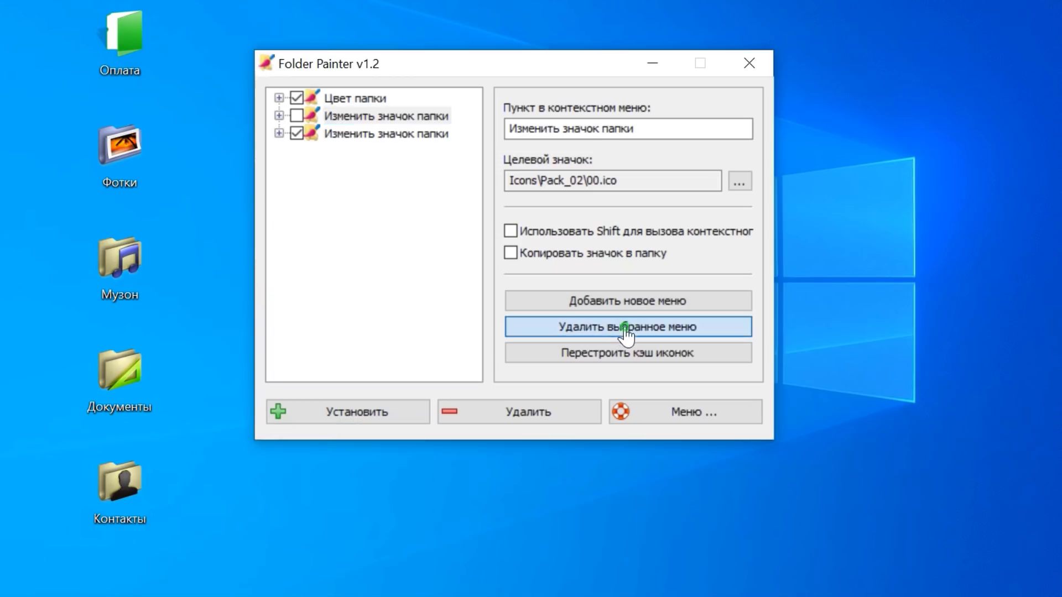
{"action": "left_click", "coordinate": [375, 423]}
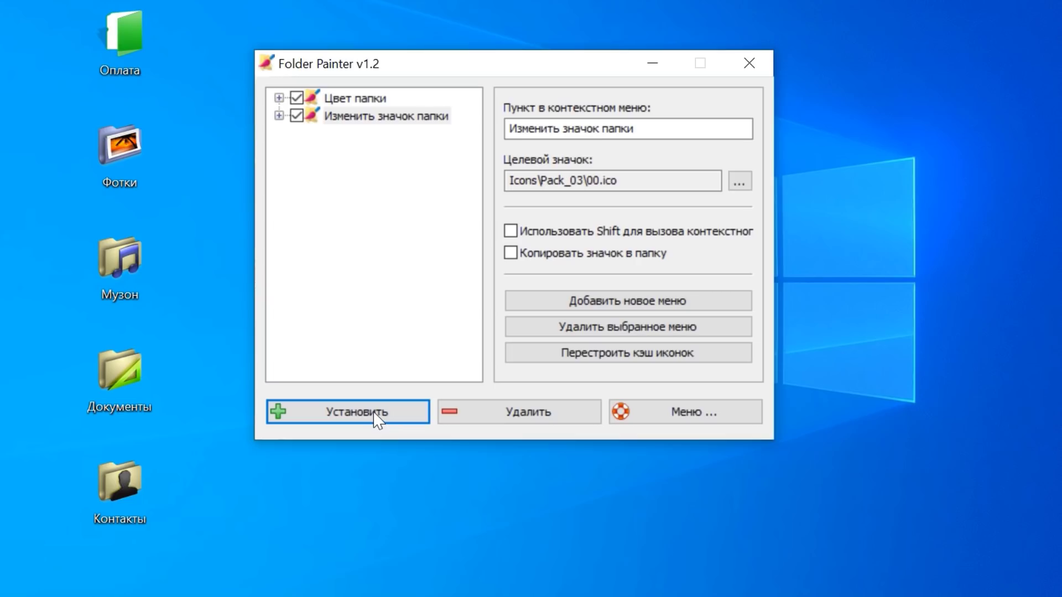
Check the context menu of the folder Оплата for the Folder Painter entries
{"action": "right_click", "coordinate": [131, 28]}
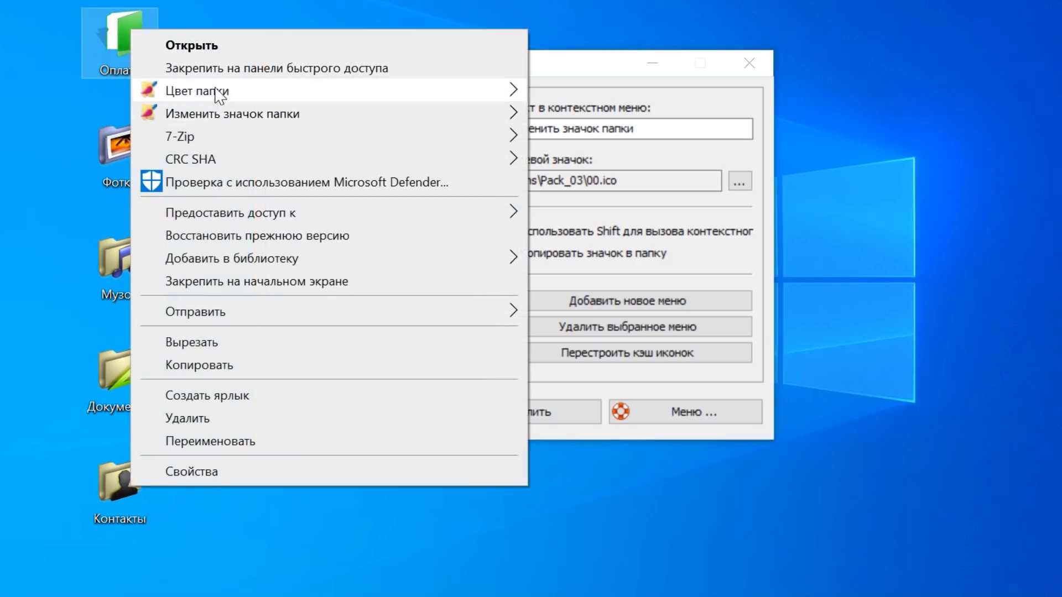
{"action": "mouse_move", "coordinate": [216, 118]}
{"action": "left_click", "coordinate": [621, 66]}
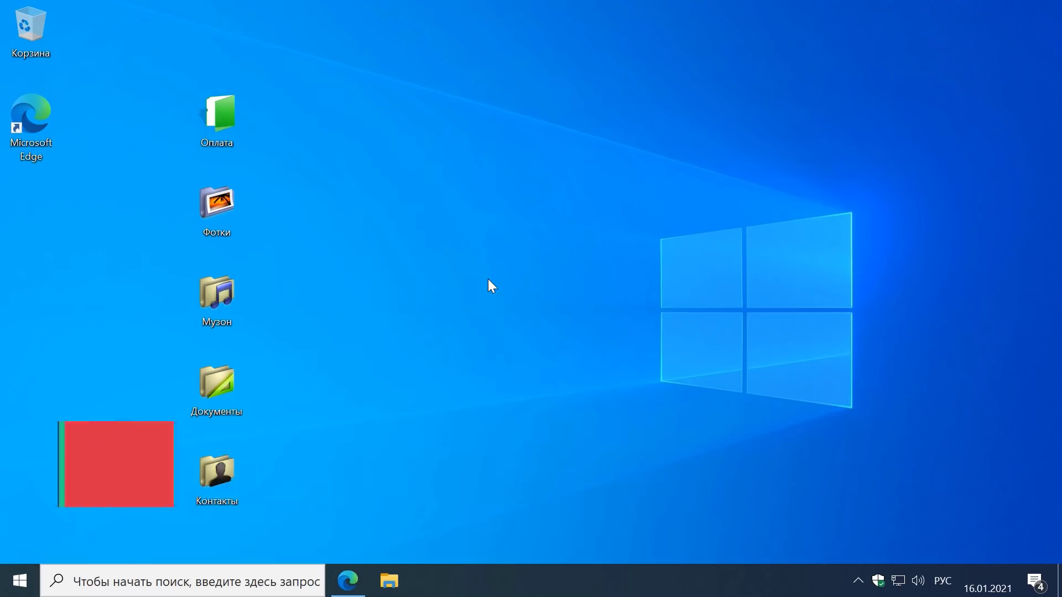
Switch to Microsoft Edge and download the Icons.zip icon packs through the Google Drive link on the Folder Painter page
{"action": "left_click", "coordinate": [348, 581]}
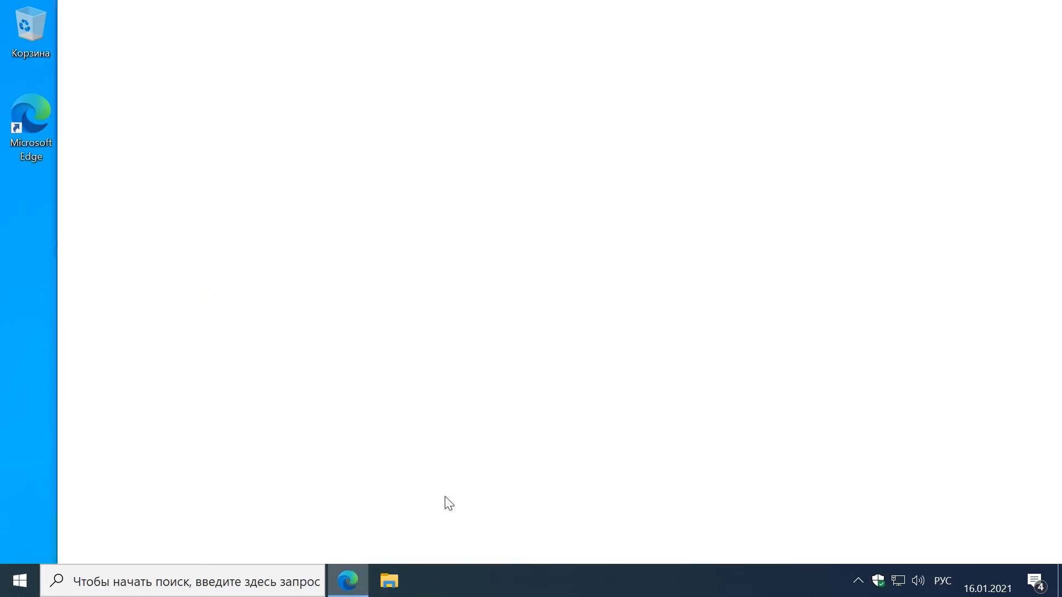
{"action": "scroll", "coordinate": [463, 469], "scroll_direction": "down", "scroll_amount": 15}
{"action": "scroll", "coordinate": [463, 469], "scroll_direction": "down", "scroll_amount": 20}
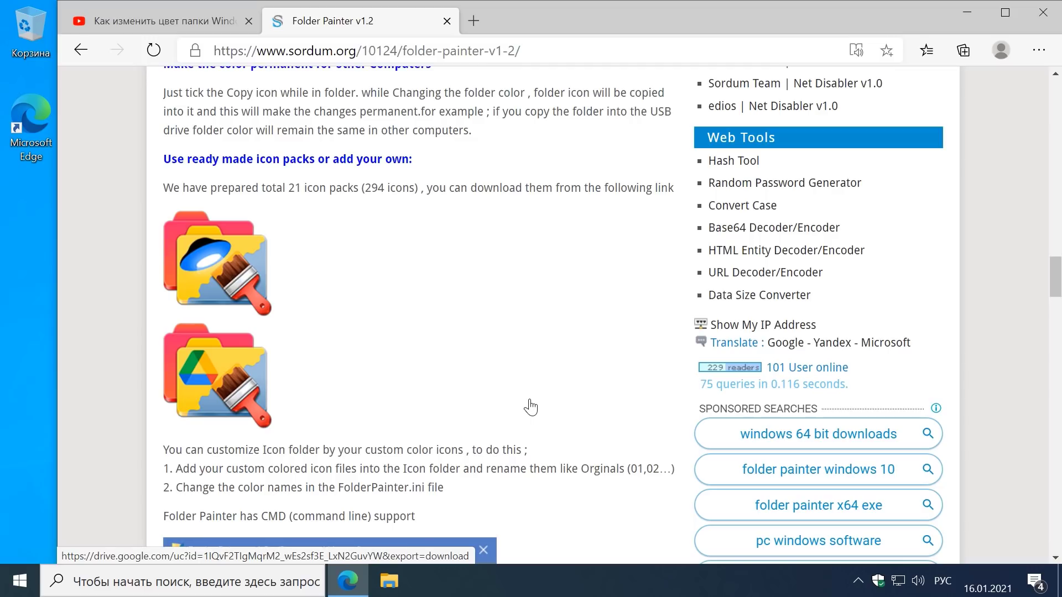
{"action": "left_click", "coordinate": [227, 390]}
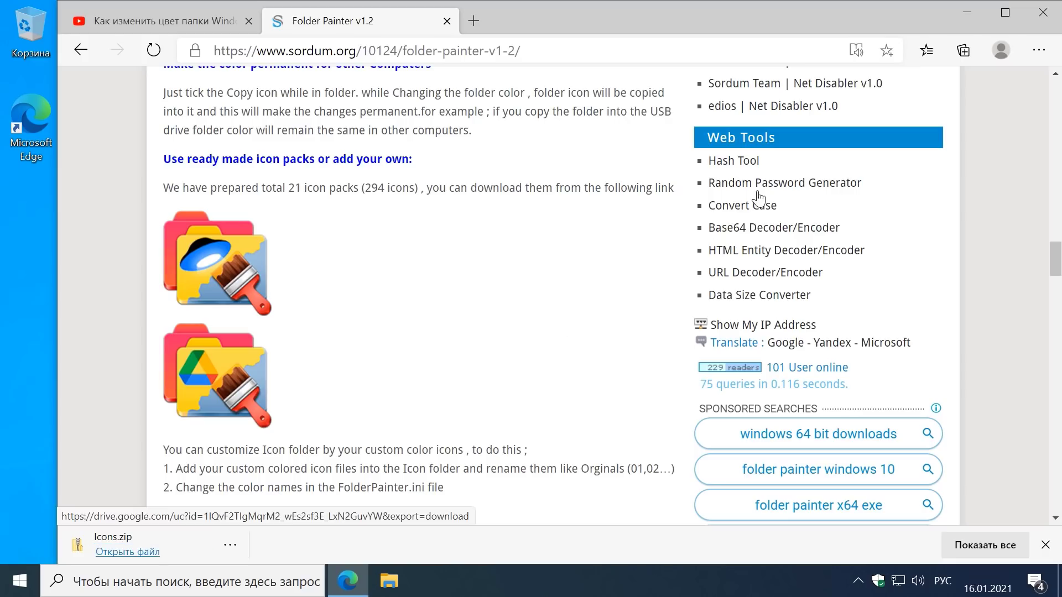
{"action": "left_click", "coordinate": [967, 12]}
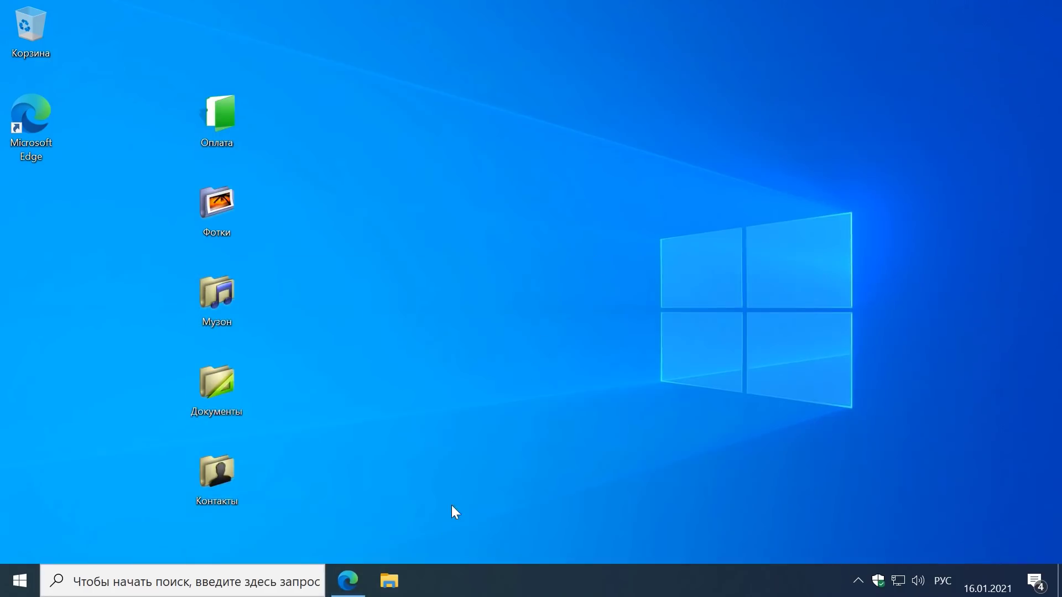
In File Explorer, extract Icons.zip from Загрузки into the folder Icons with 7-Zip and view the extracted packs
{"action": "left_click", "coordinate": [389, 581]}
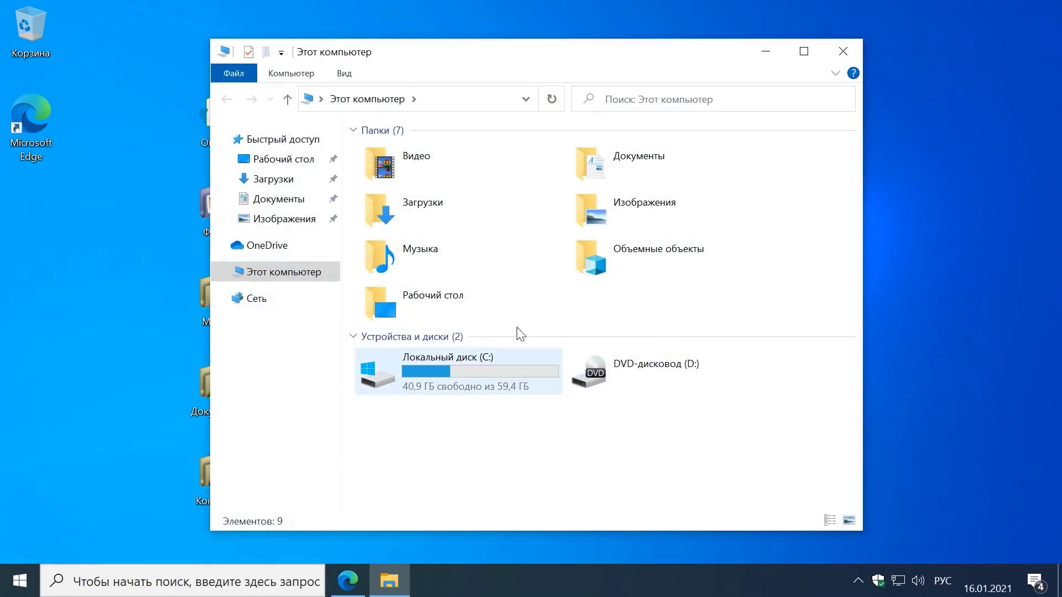
{"action": "double_click", "coordinate": [448, 205]}
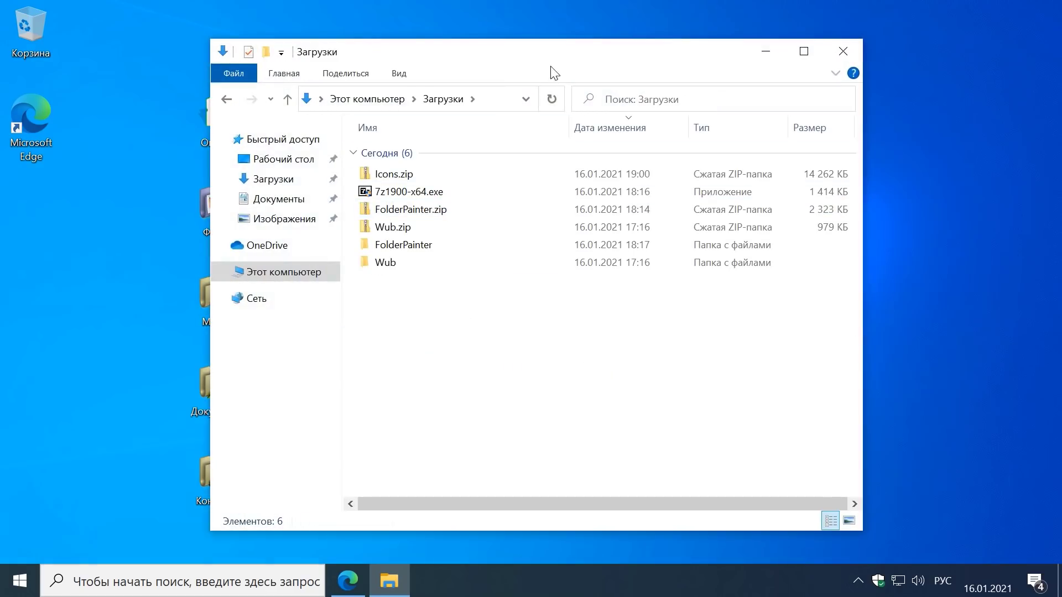
{"action": "left_click_drag", "start_coordinate": [551, 67], "coordinate": [653, 63]}
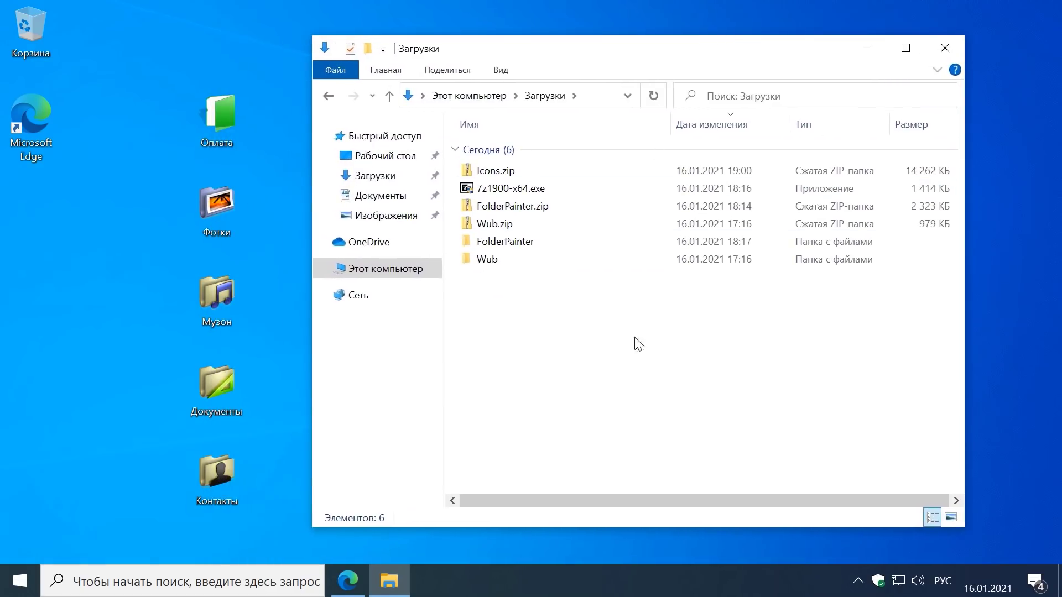
{"action": "left_click", "coordinate": [518, 170]}
{"action": "right_click", "coordinate": [519, 170]}
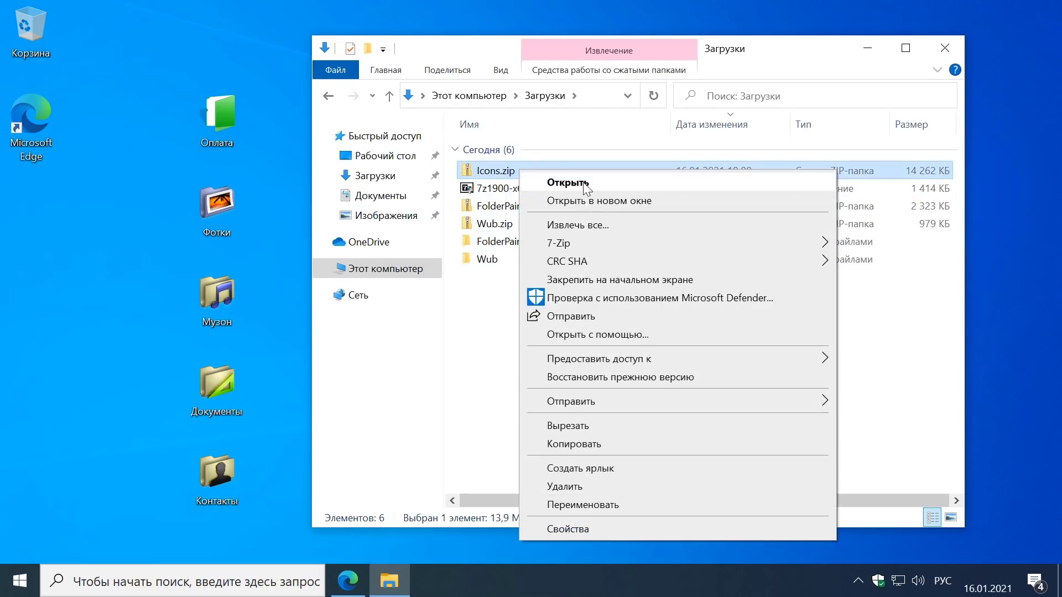
{"action": "mouse_move", "coordinate": [599, 244]}
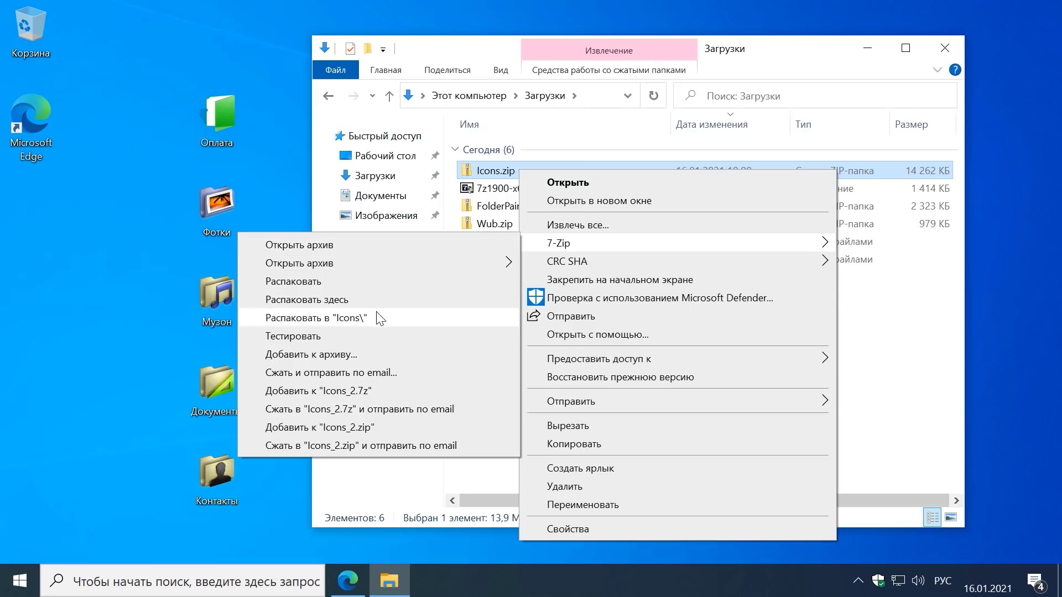
{"action": "left_click", "coordinate": [349, 320]}
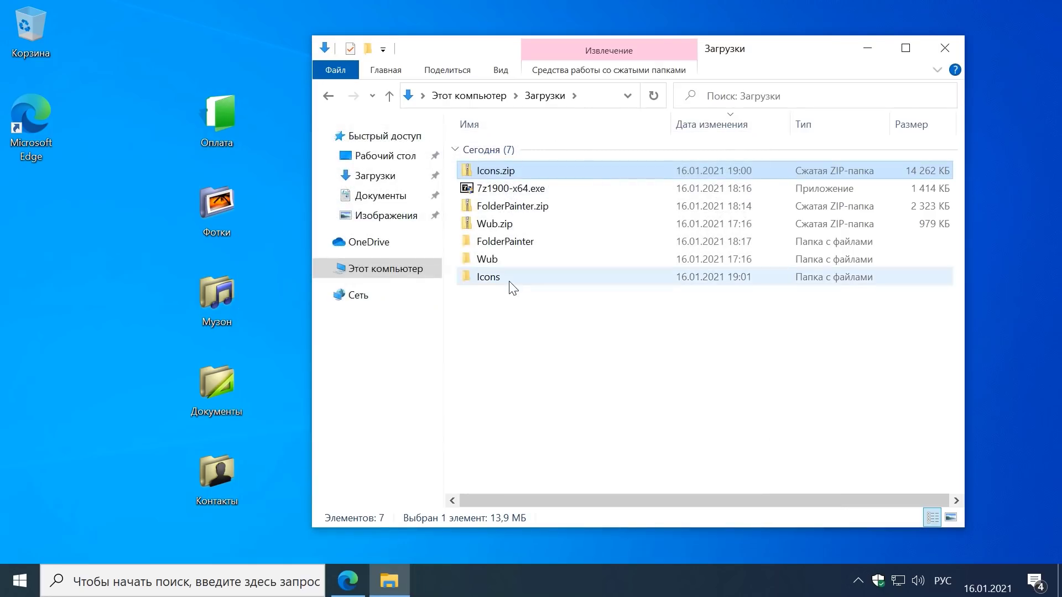
{"action": "double_click", "coordinate": [509, 282]}
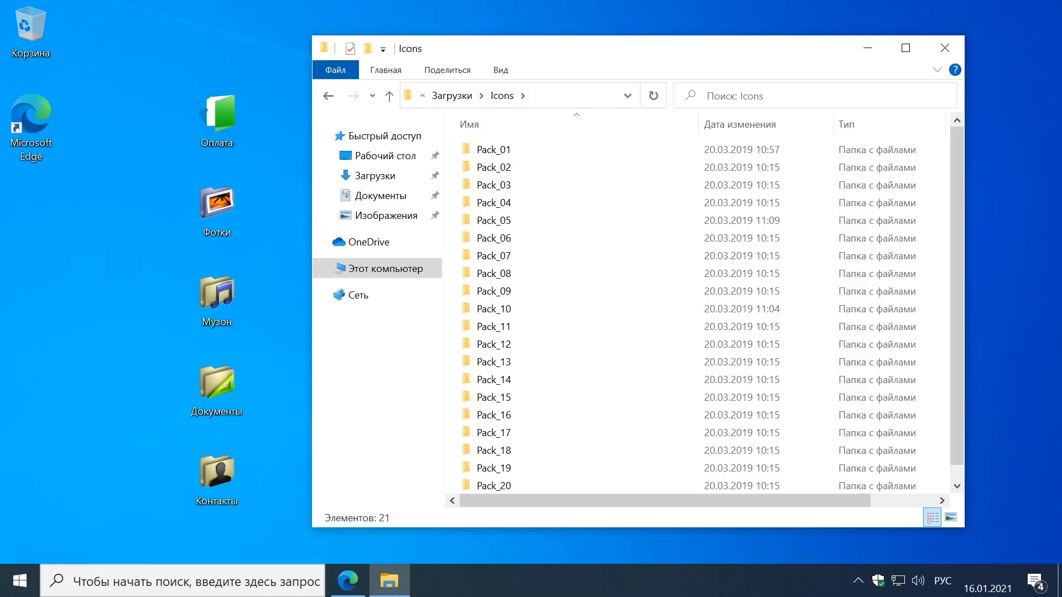
{"action": "left_click", "coordinate": [947, 50]}
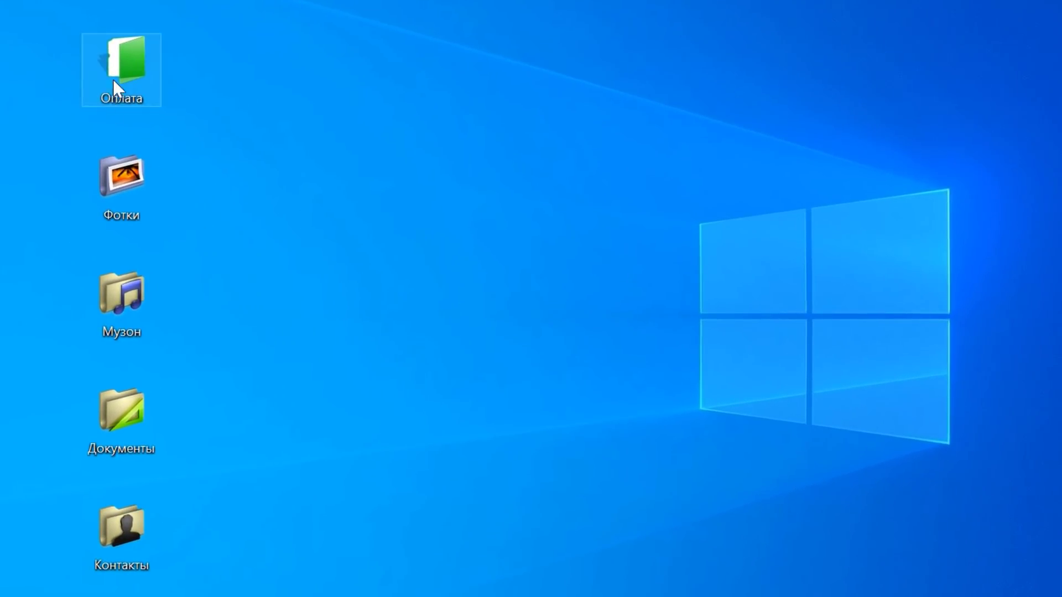
Relaunch Folder Painter from the context menu of the folder Оплата and add a new menu group for the Pack_02 icons
{"action": "right_click", "coordinate": [114, 76]}
{"action": "mouse_move", "coordinate": [231, 169]}
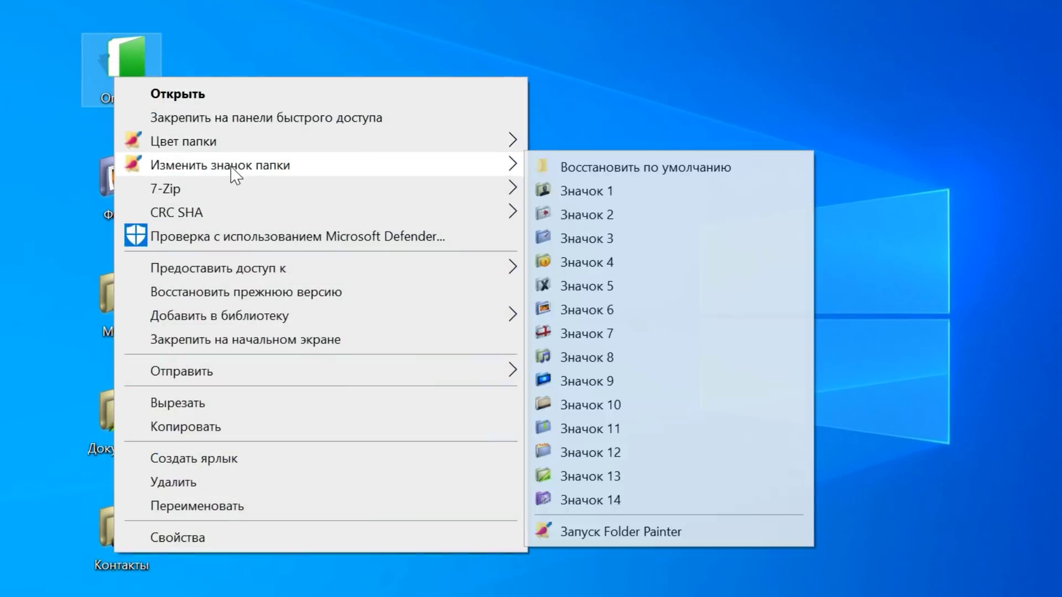
{"action": "left_click", "coordinate": [576, 531]}
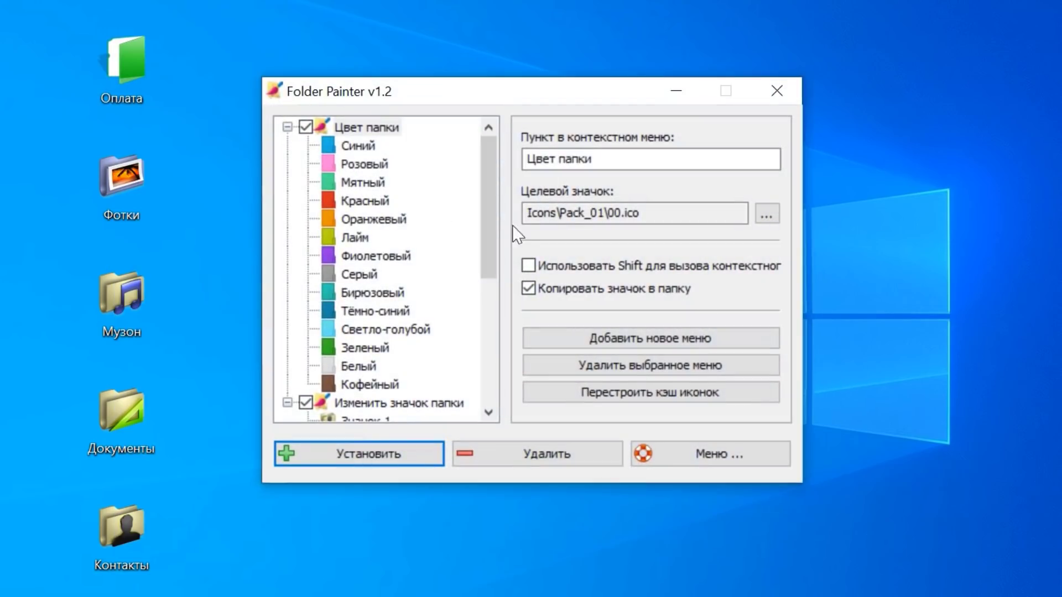
{"action": "left_click", "coordinate": [287, 127]}
{"action": "left_click", "coordinate": [287, 146]}
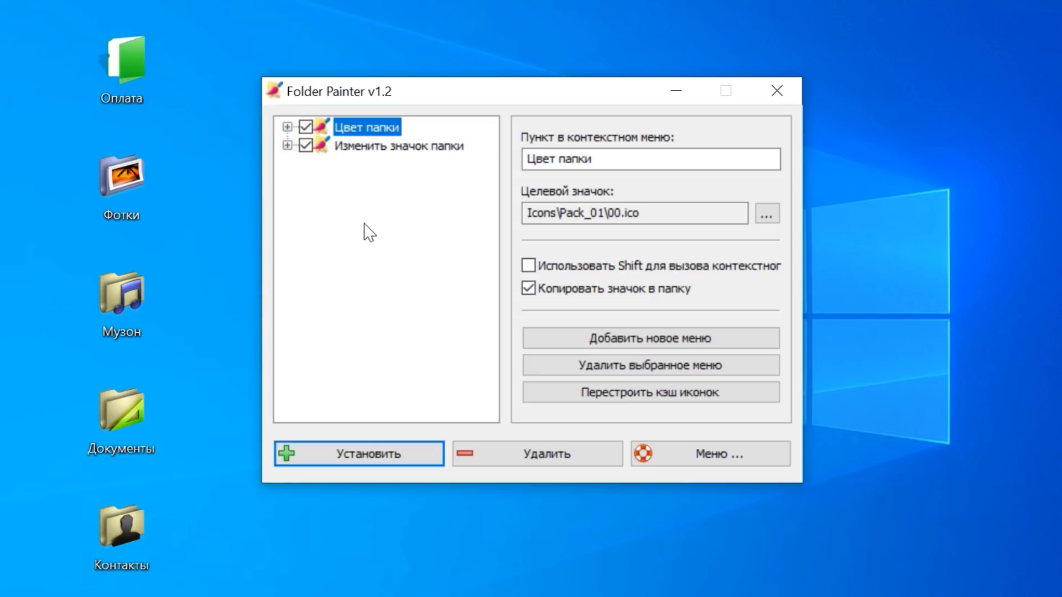
{"action": "left_click", "coordinate": [653, 340]}
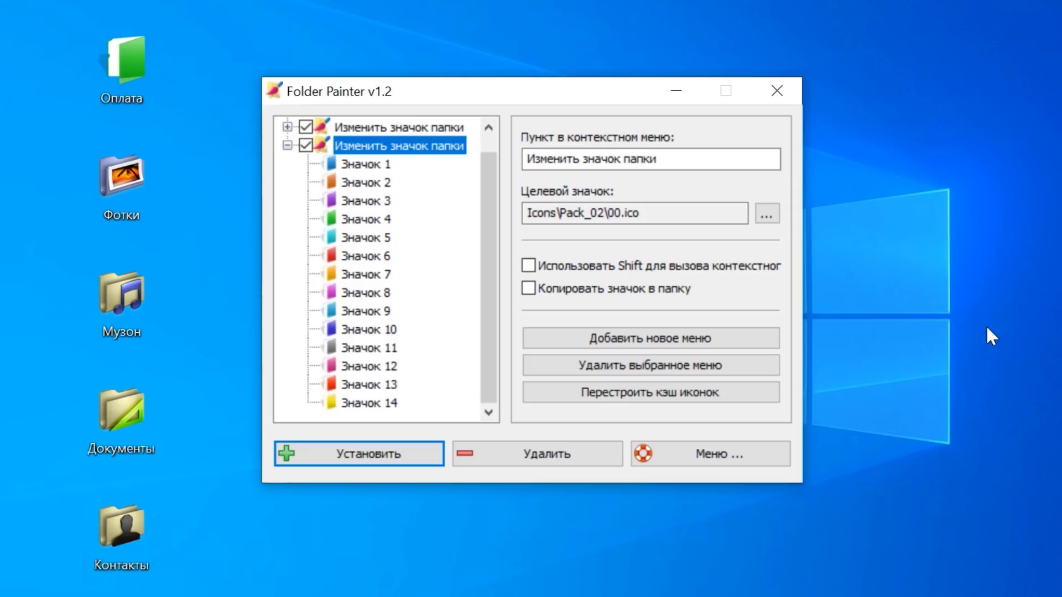
{"action": "left_click", "coordinate": [287, 145]}
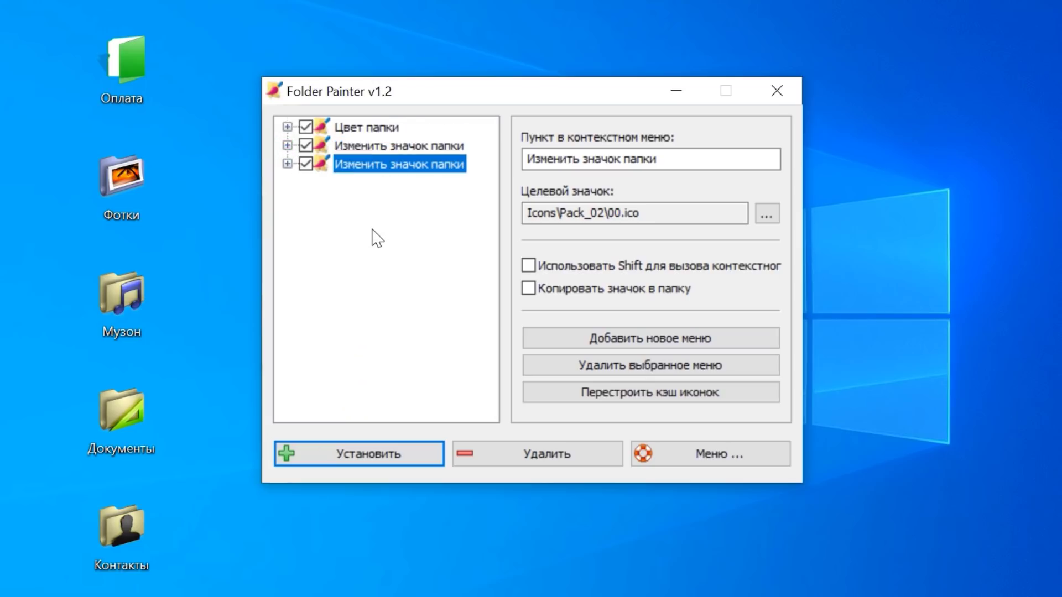
Add another new menu group for Pack_04, name it "Мои значки" and install the context menu entries
{"action": "left_click", "coordinate": [634, 349]}
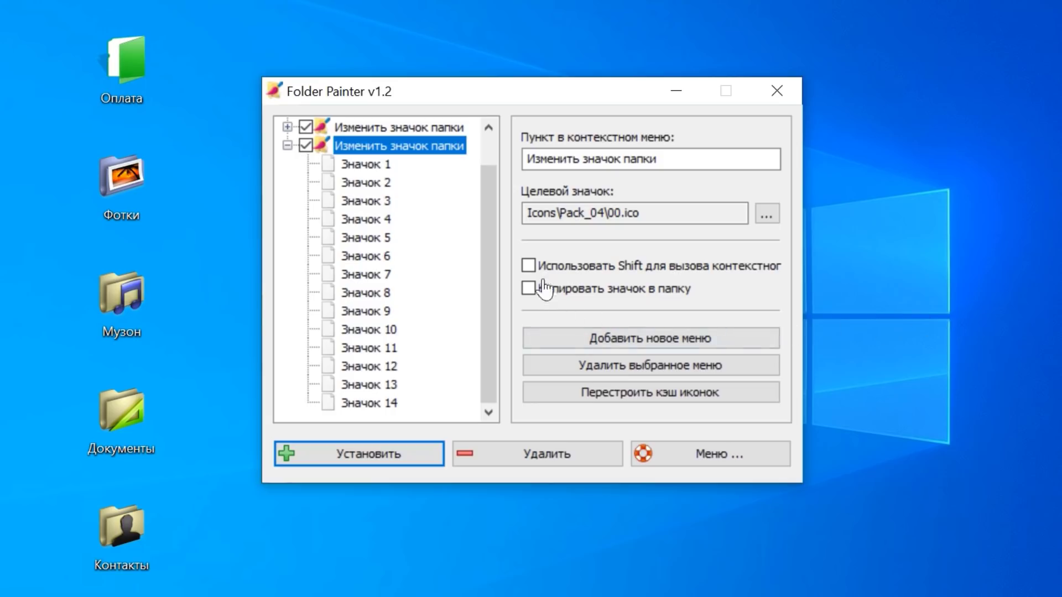
{"action": "left_click_drag", "start_coordinate": [526, 160], "coordinate": [680, 162]}
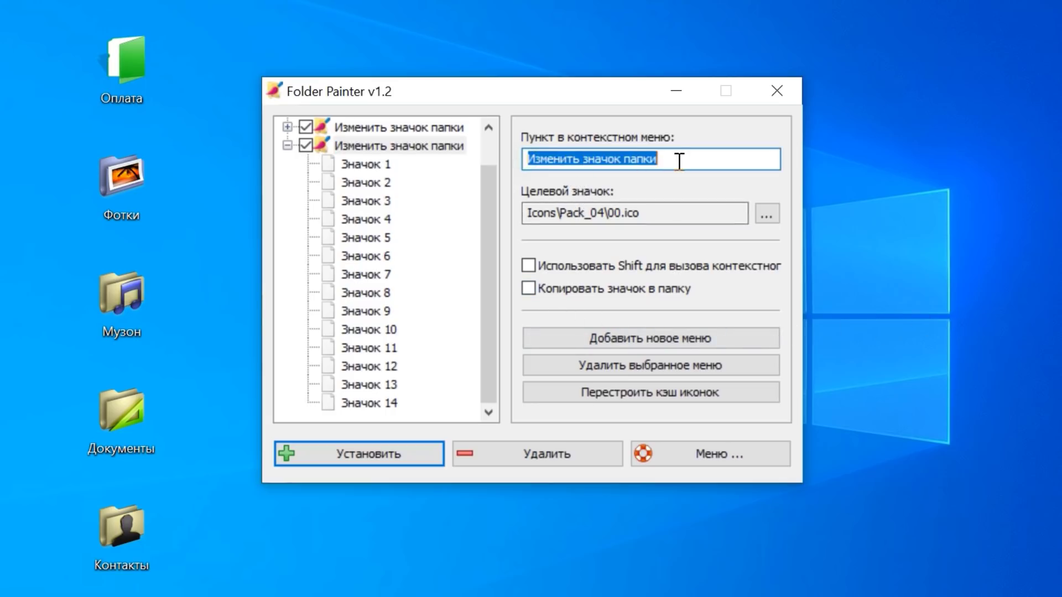
{"action": "type", "text": "Мои"}
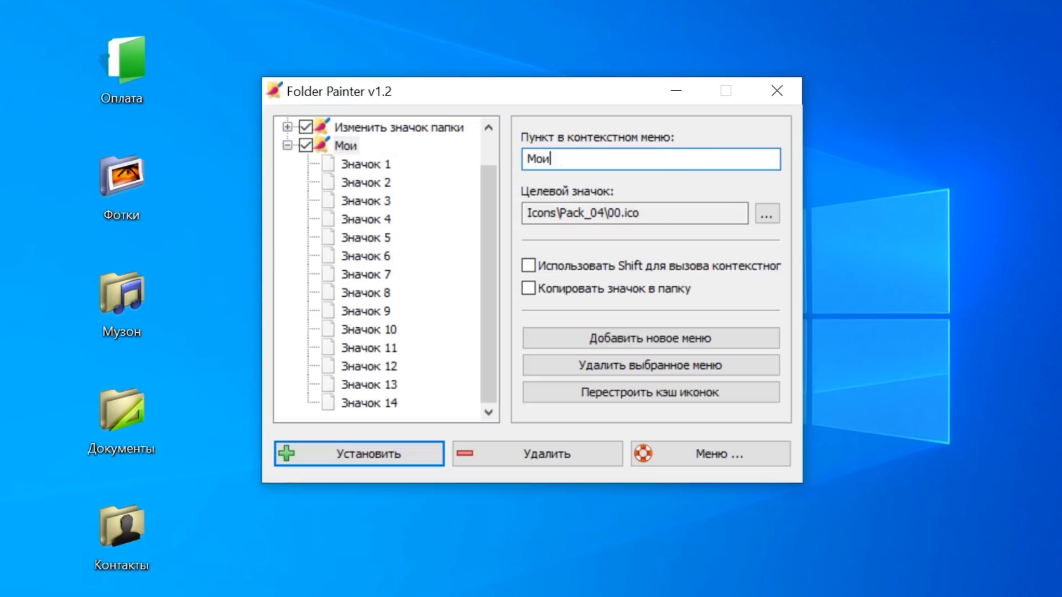
{"action": "type", "text": " знач"}
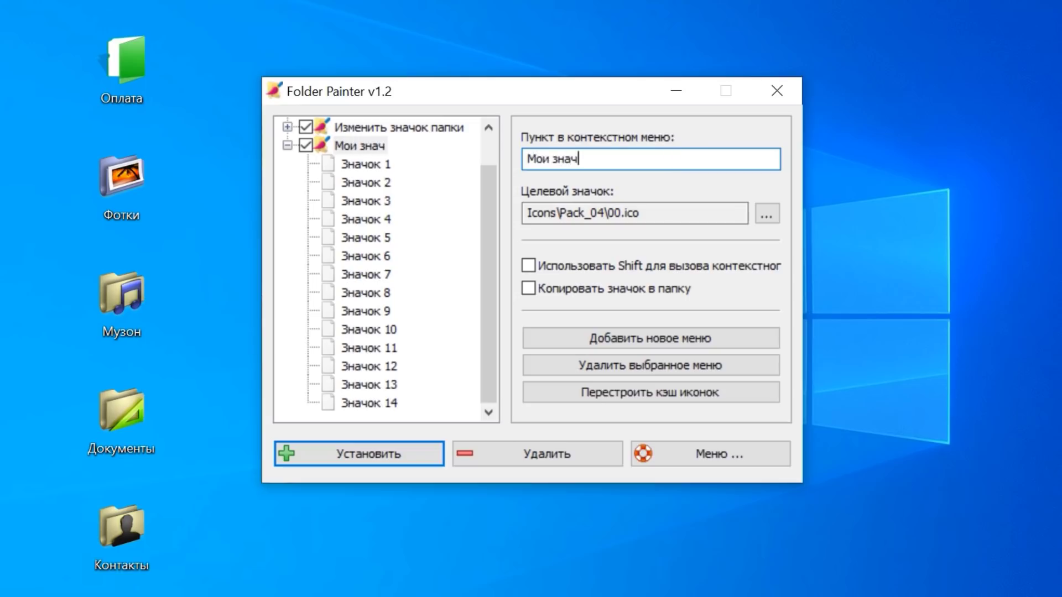
{"action": "type", "text": "ки"}
{"action": "left_click", "coordinate": [392, 459]}
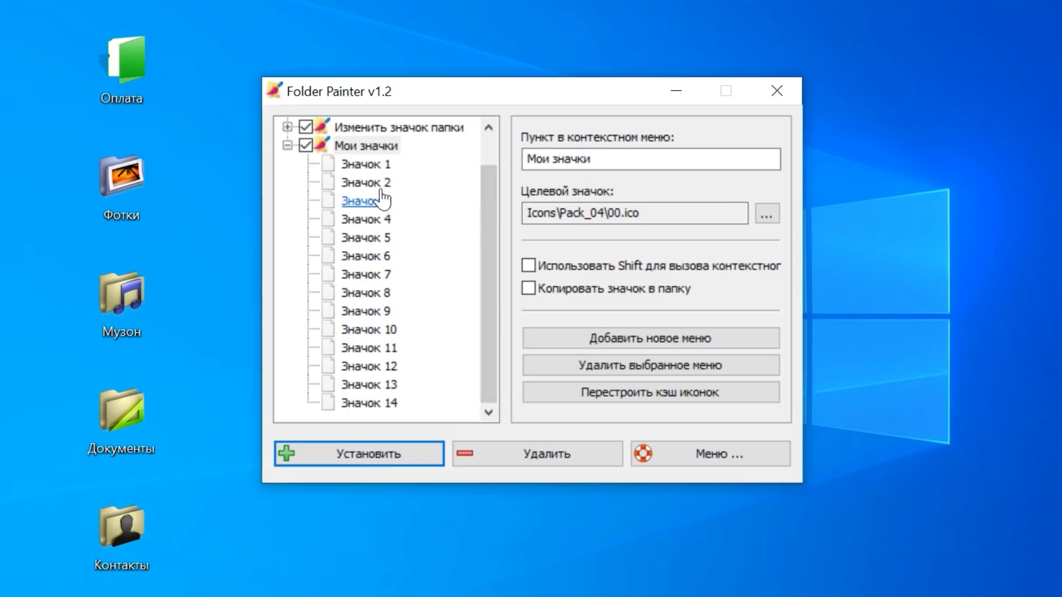
Assign 01.ico from Загрузки\Icons\Pack_13 to the entry Значок 1 in the group "Мои значки" and install the change
{"action": "left_click", "coordinate": [375, 168]}
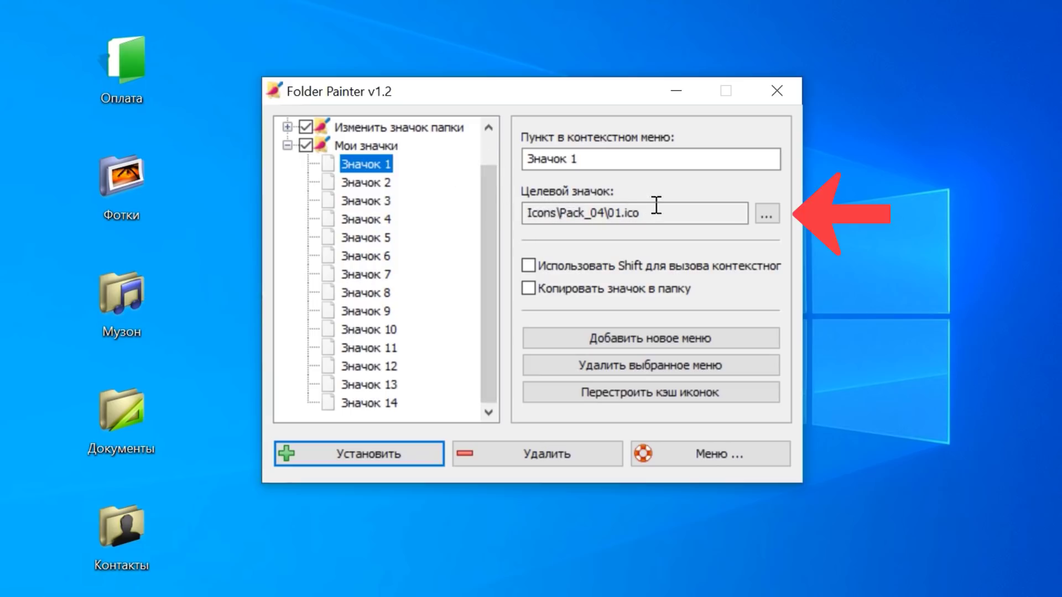
{"action": "left_click", "coordinate": [768, 216]}
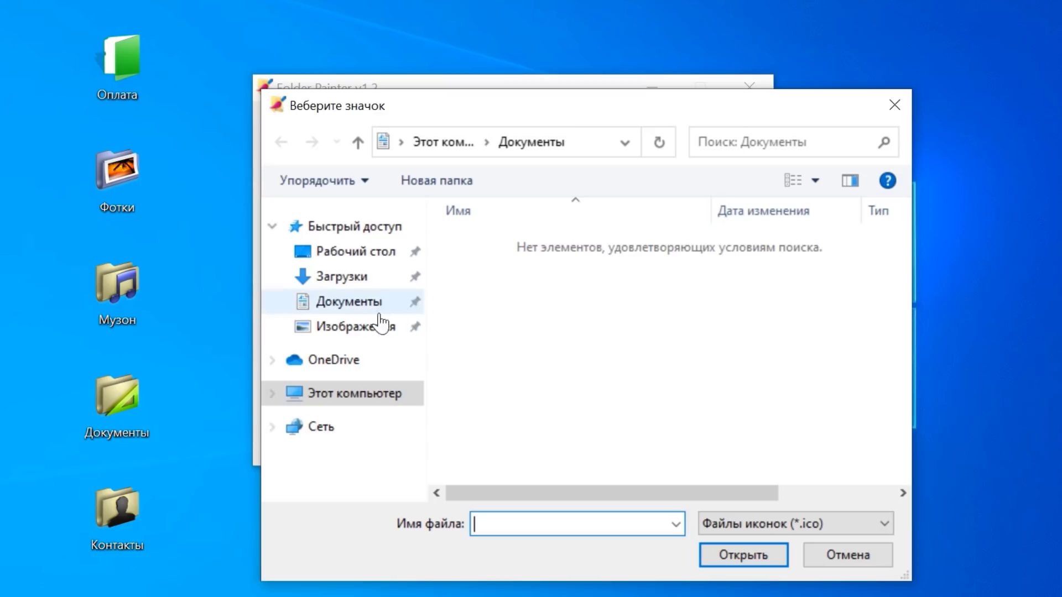
{"action": "left_click", "coordinate": [343, 277]}
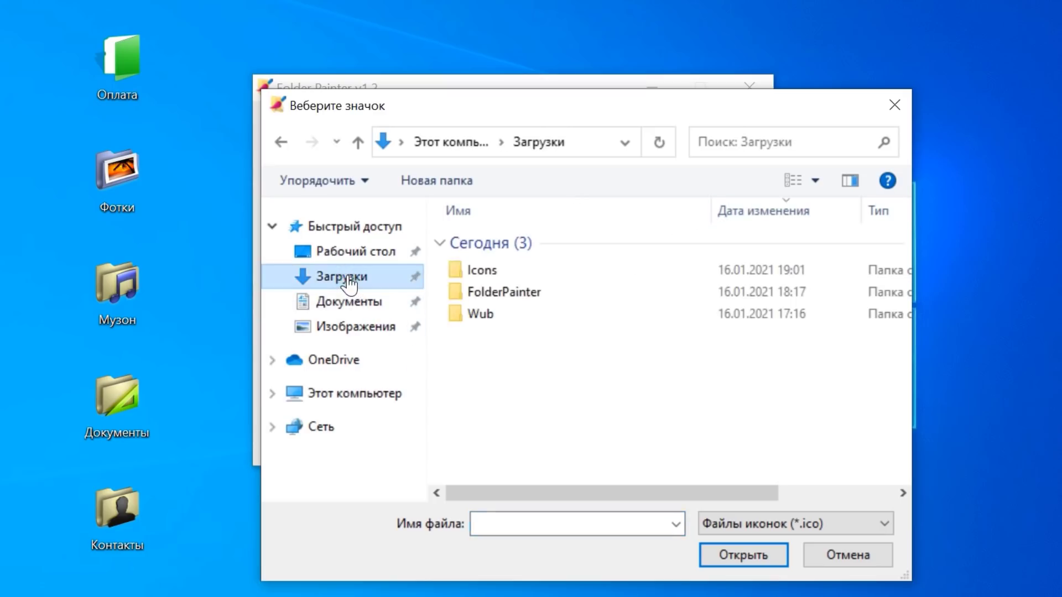
{"action": "double_click", "coordinate": [507, 271]}
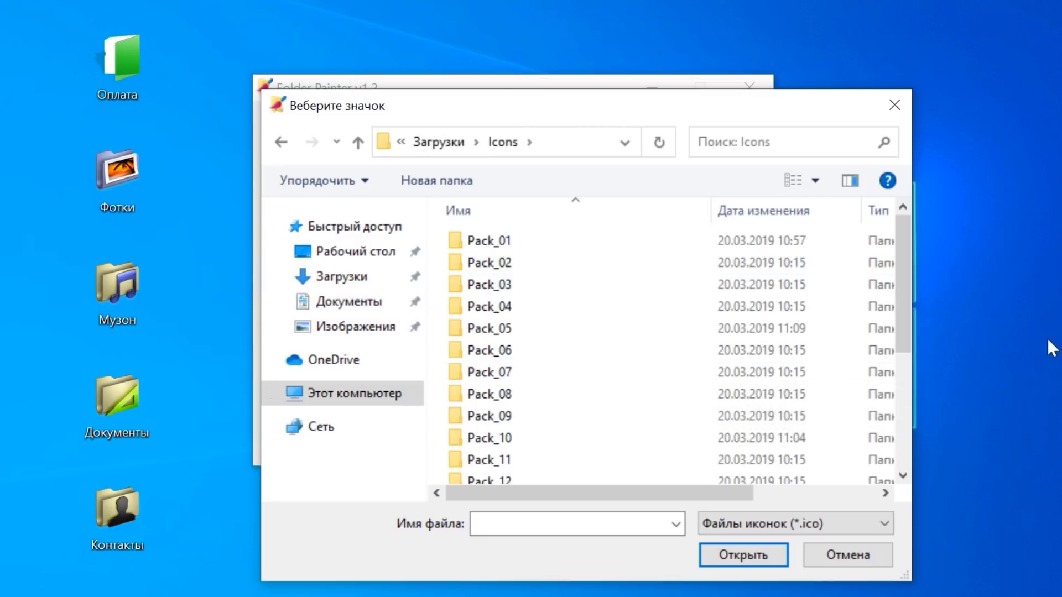
{"action": "left_click_drag", "start_coordinate": [907, 577], "coordinate": [991, 596]}
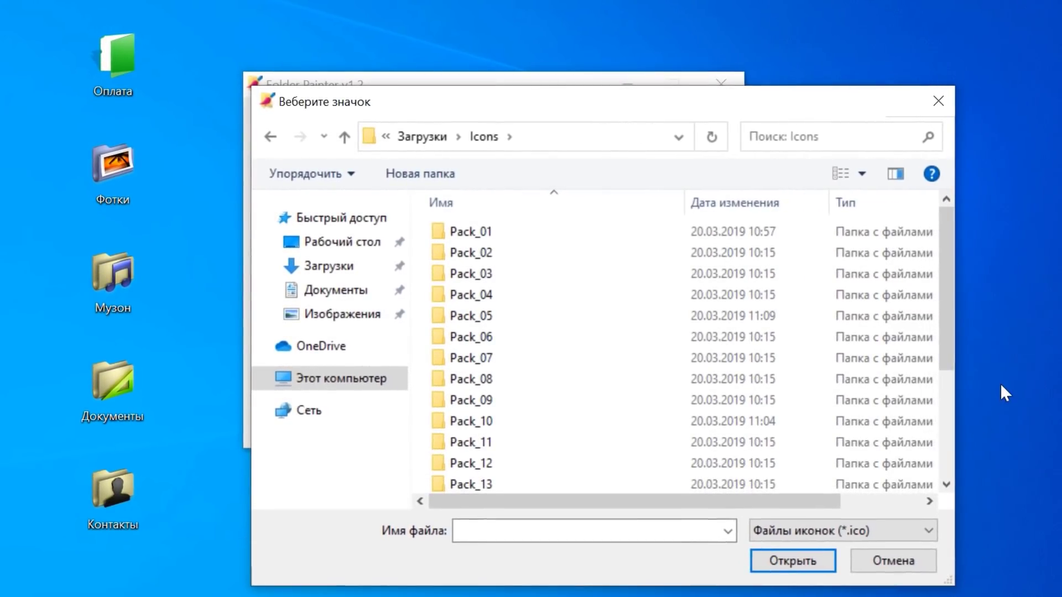
{"action": "scroll", "coordinate": [619, 472], "scroll_direction": "down", "scroll_amount": 2}
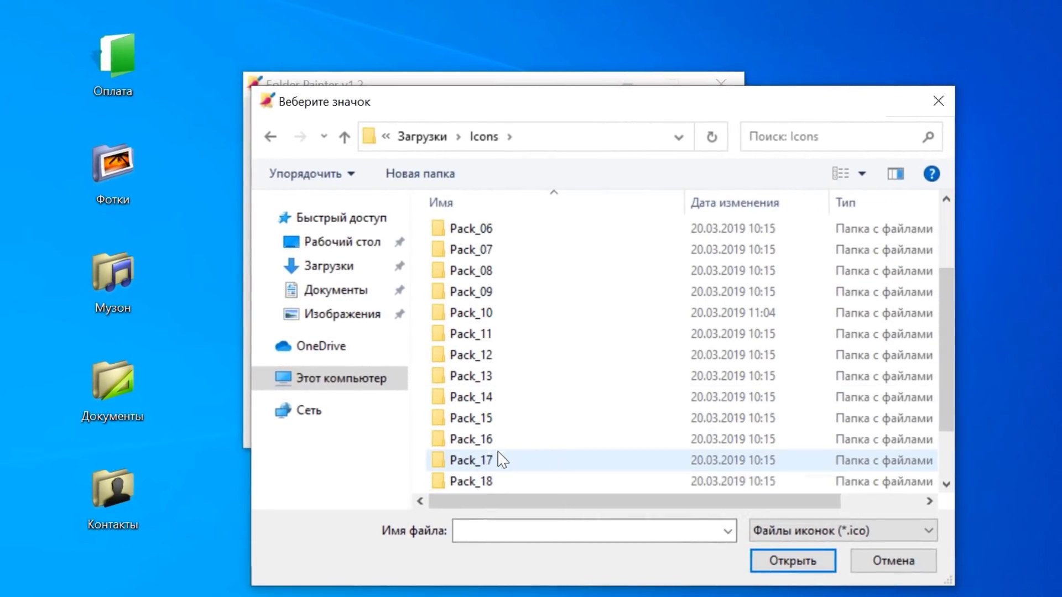
{"action": "left_click", "coordinate": [496, 379]}
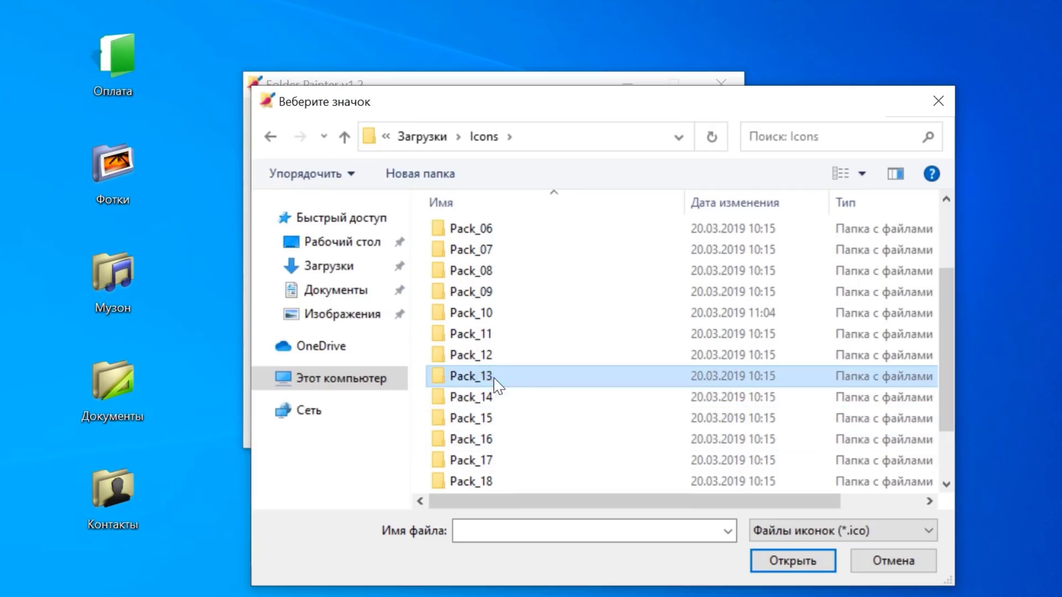
{"action": "left_click", "coordinate": [760, 567]}
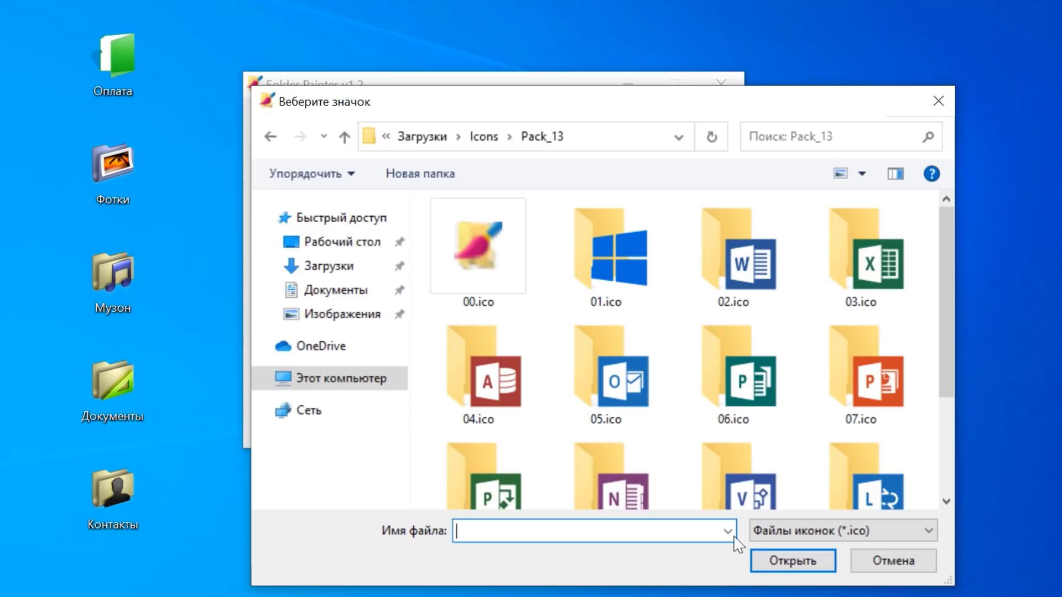
{"action": "left_click", "coordinate": [641, 271]}
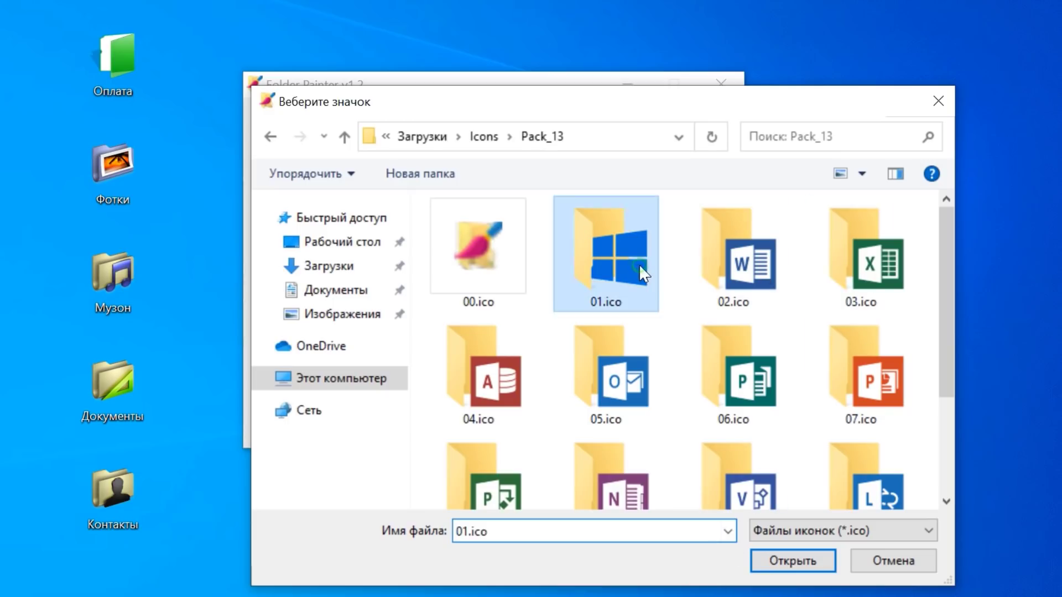
{"action": "left_click", "coordinate": [789, 562]}
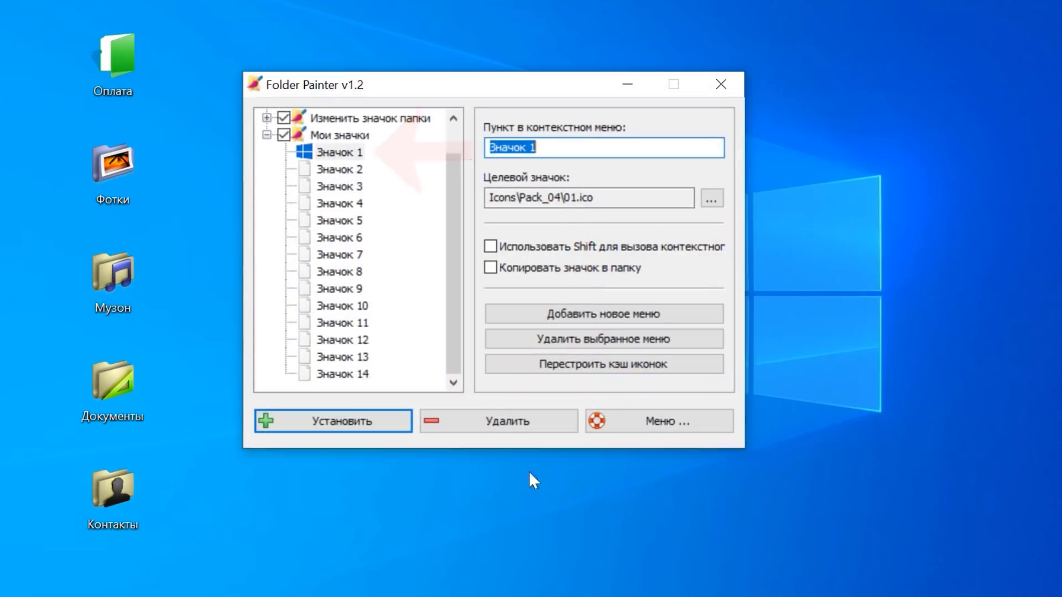
{"action": "left_click", "coordinate": [327, 433]}
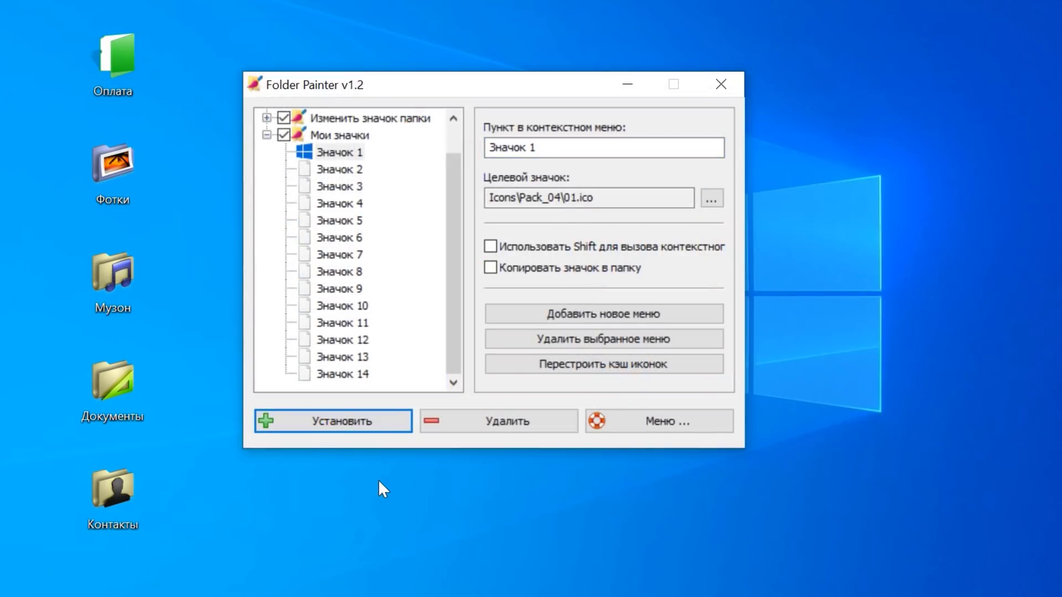
Assign 02.ico from Pack_13 to the entry Значок 2 in "Мои значки" and install the change
{"action": "left_click", "coordinate": [348, 171]}
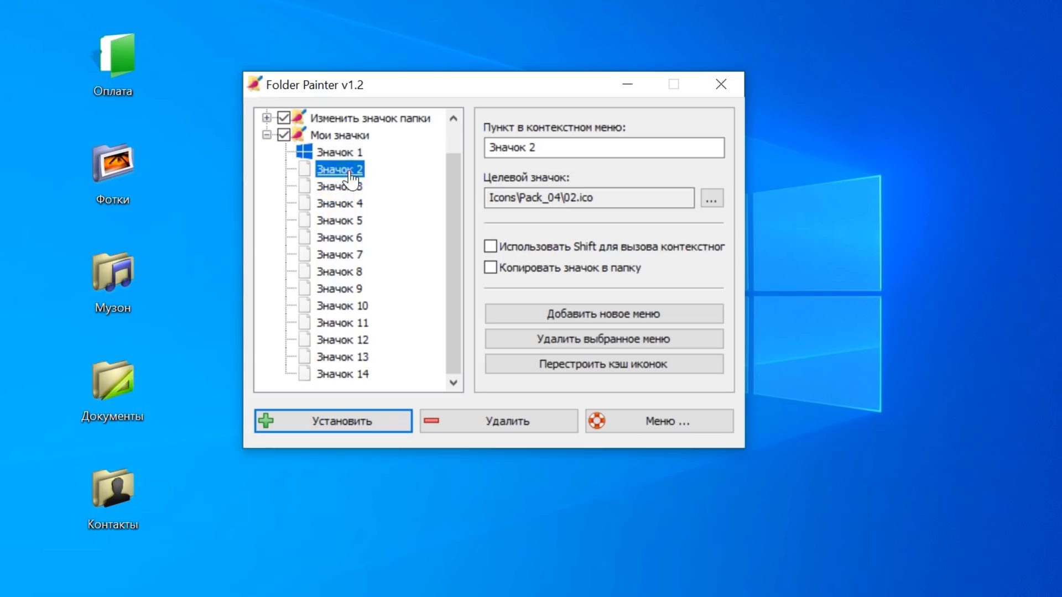
{"action": "left_click", "coordinate": [712, 200]}
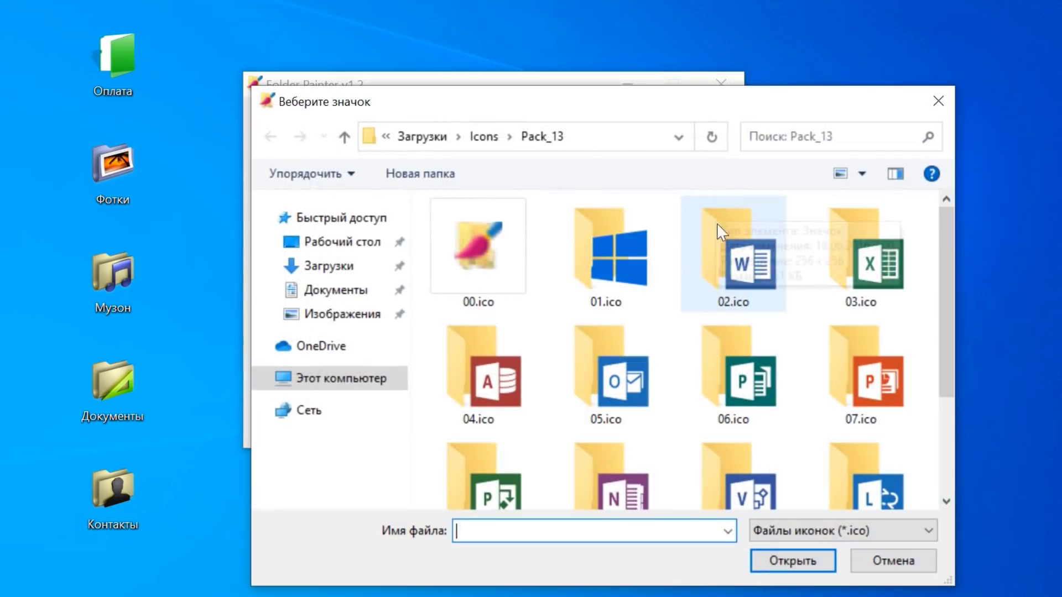
{"action": "left_click", "coordinate": [726, 301]}
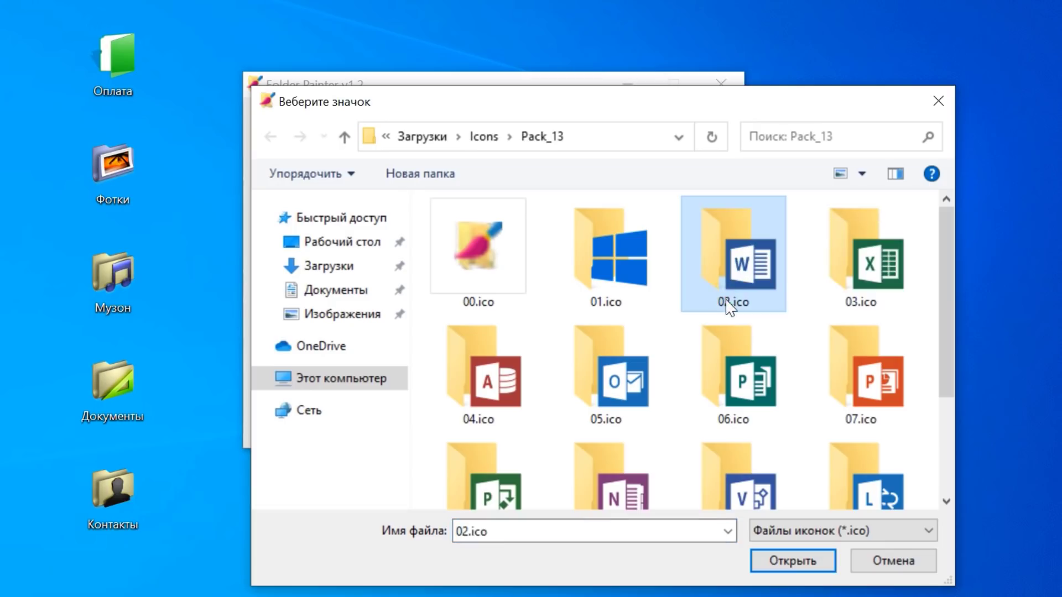
{"action": "left_click", "coordinate": [807, 560]}
{"action": "left_click", "coordinate": [350, 429]}
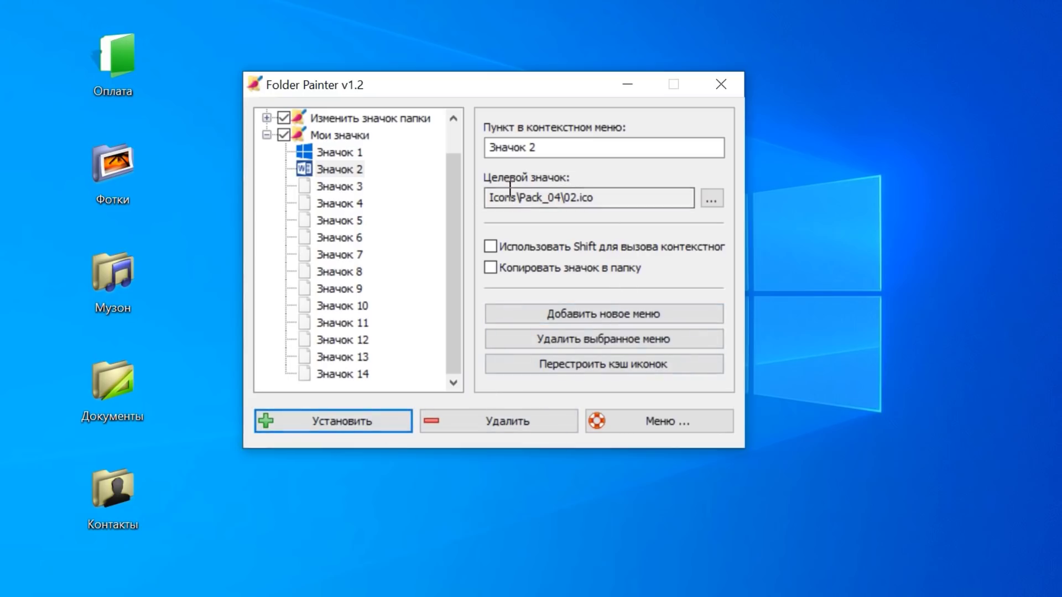
Assign 03.ico from Pack_13 to the entry Значок 3 in "Мои значки" and install the change
{"action": "left_click", "coordinate": [335, 187]}
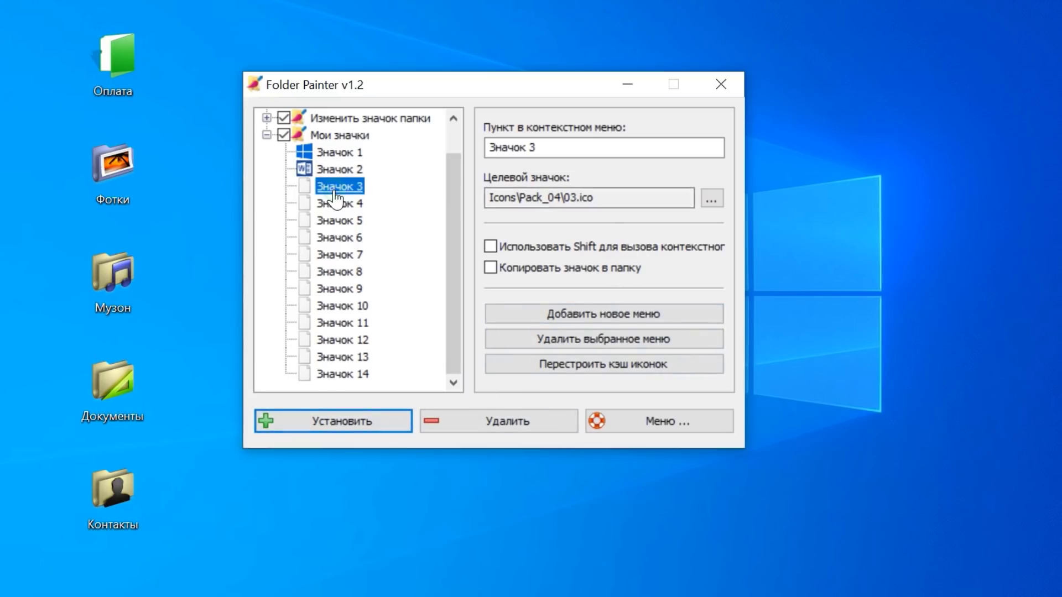
{"action": "left_click", "coordinate": [712, 198]}
{"action": "left_click", "coordinate": [878, 288]}
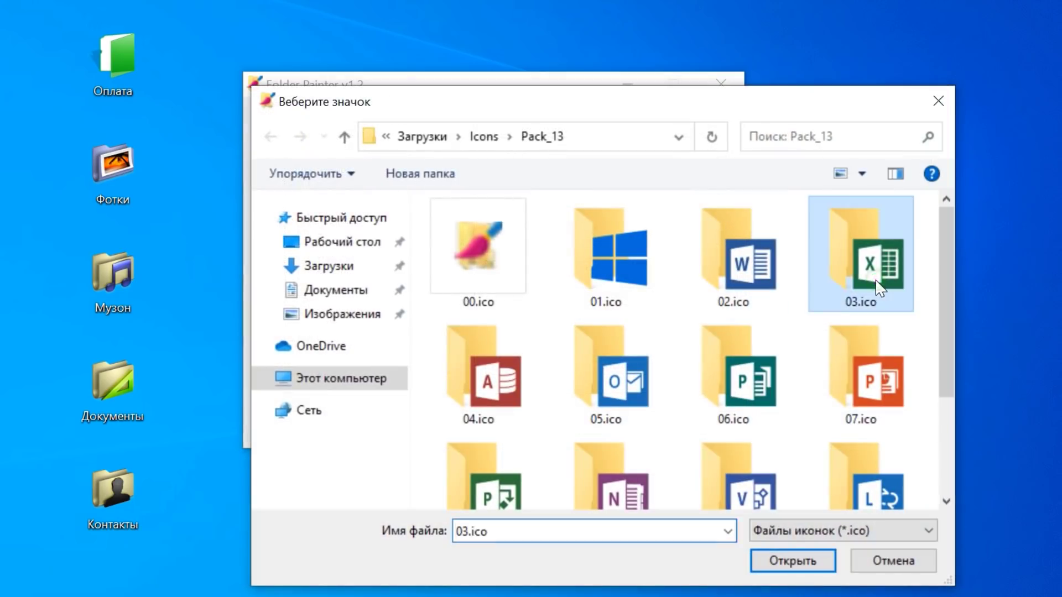
{"action": "left_click", "coordinate": [826, 562]}
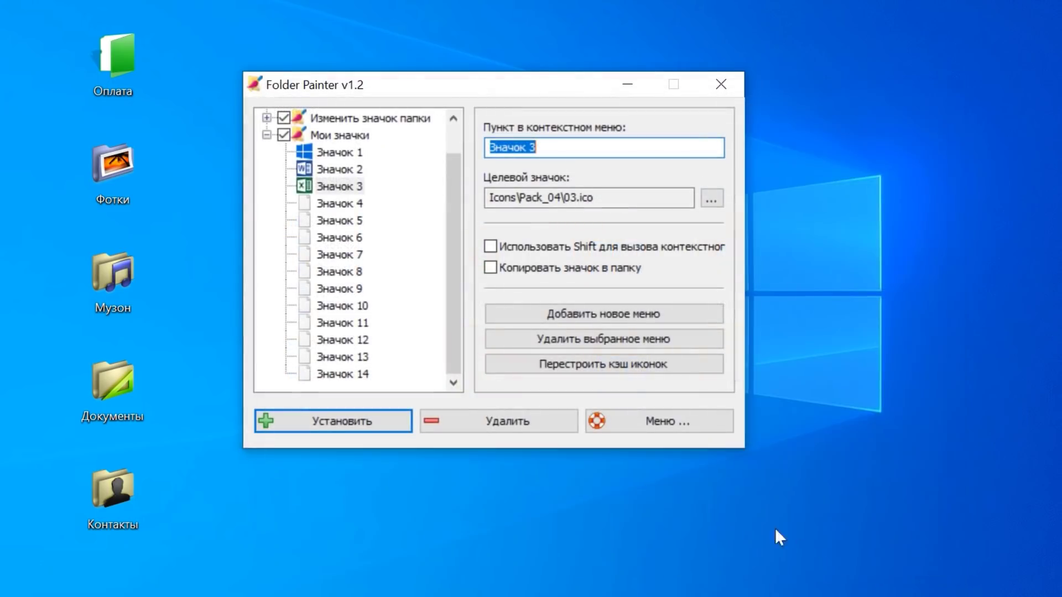
{"action": "left_click", "coordinate": [367, 421]}
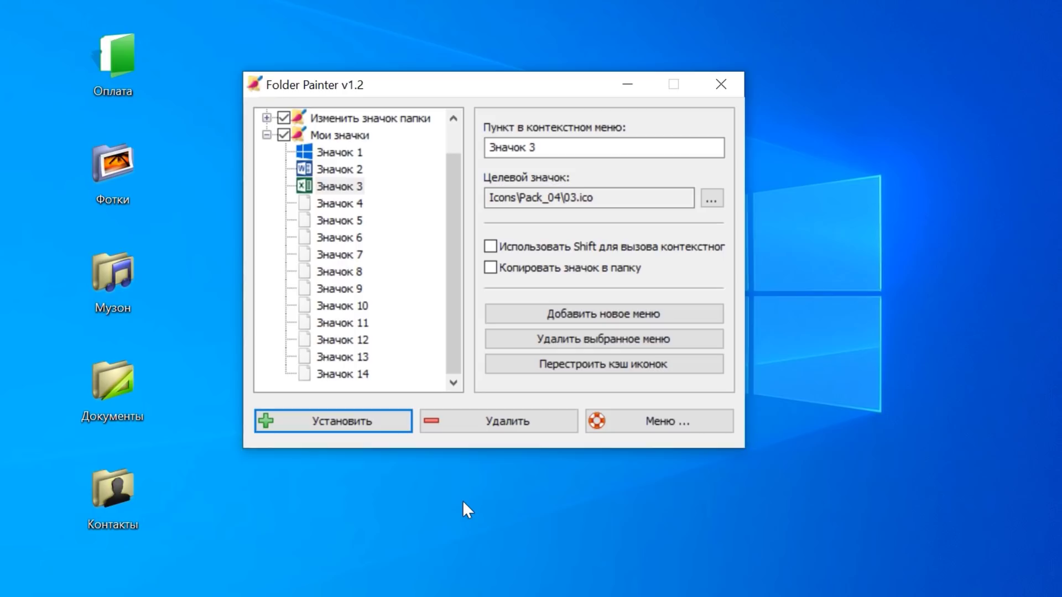
Enable "Копировать значок в папку" for the group "Мои значки" and install the change
{"action": "left_click", "coordinate": [344, 140]}
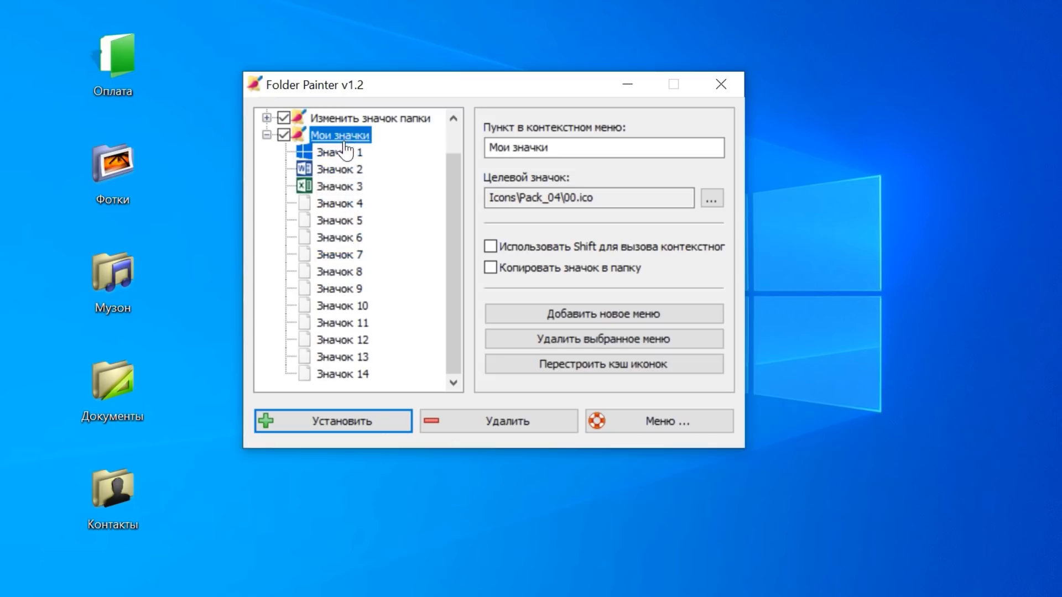
{"action": "left_click", "coordinate": [491, 268]}
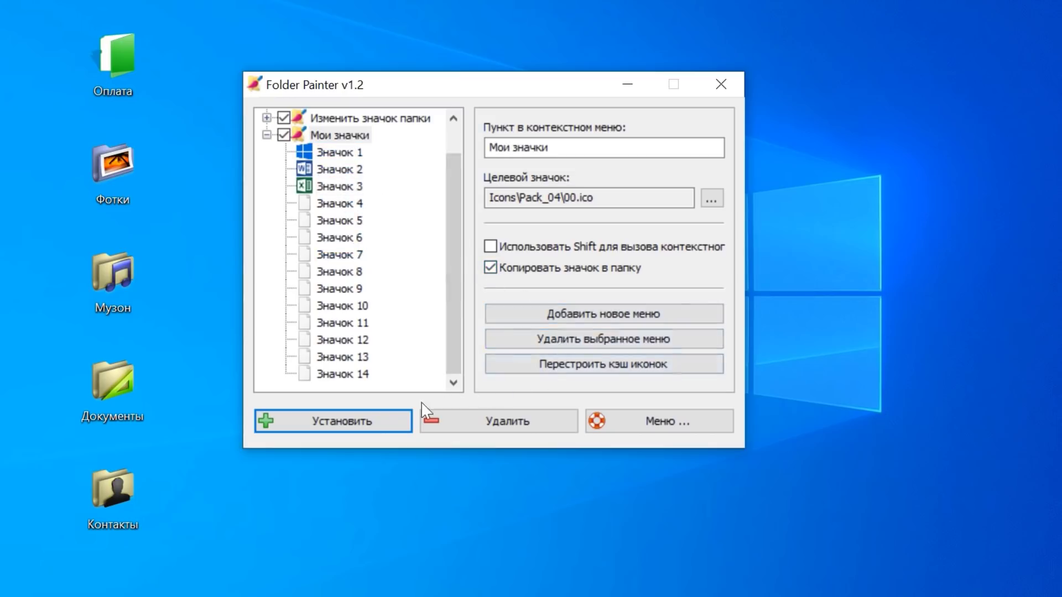
{"action": "left_click", "coordinate": [342, 429]}
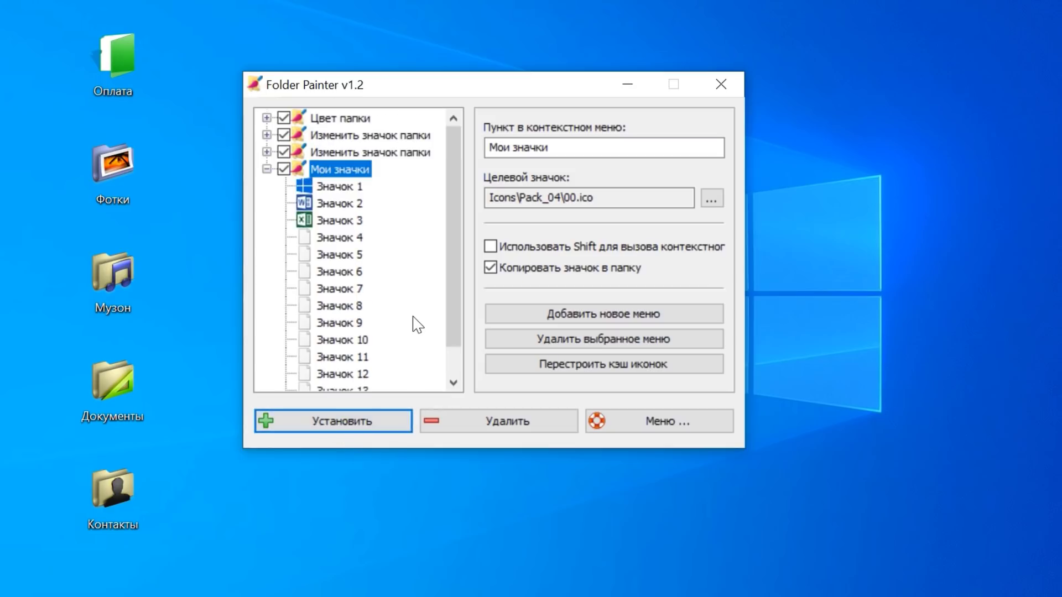
Expand the Pack_02 group "Изменить значок папки", disable it and install the updated context menu
{"action": "left_click", "coordinate": [266, 152]}
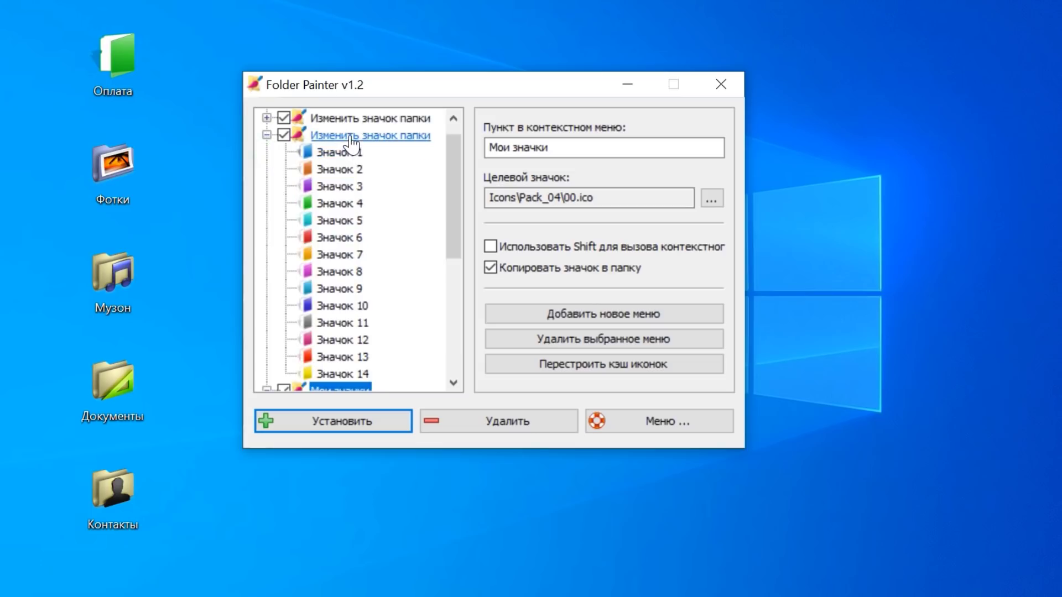
{"action": "left_click", "coordinate": [283, 135]}
{"action": "left_click", "coordinate": [352, 423]}
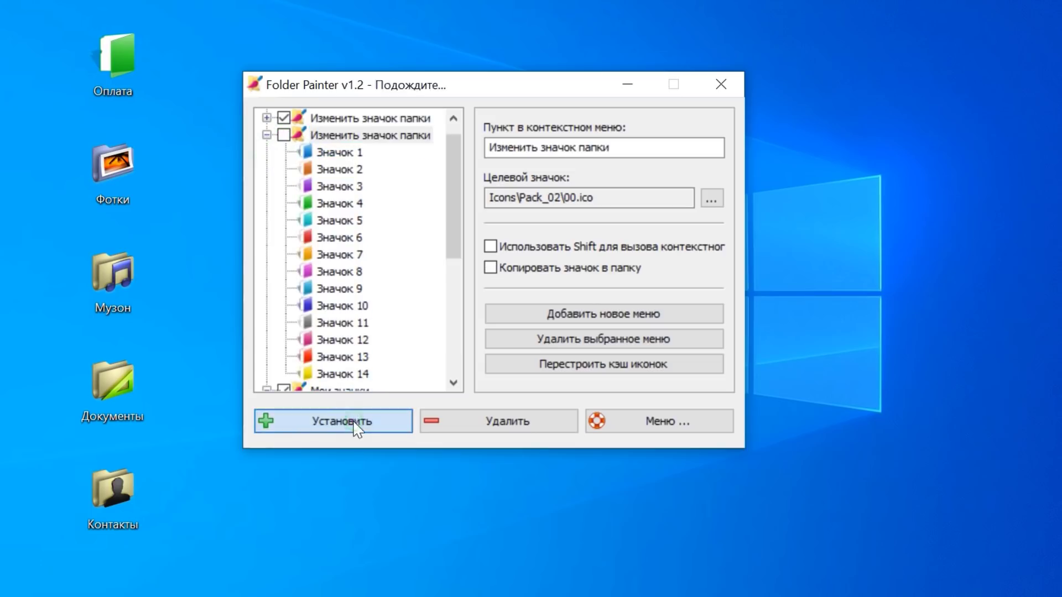
Delete the Pack_02 group "Изменить значок папки", install the updated context menu and close Folder Painter
{"action": "left_click", "coordinate": [348, 137]}
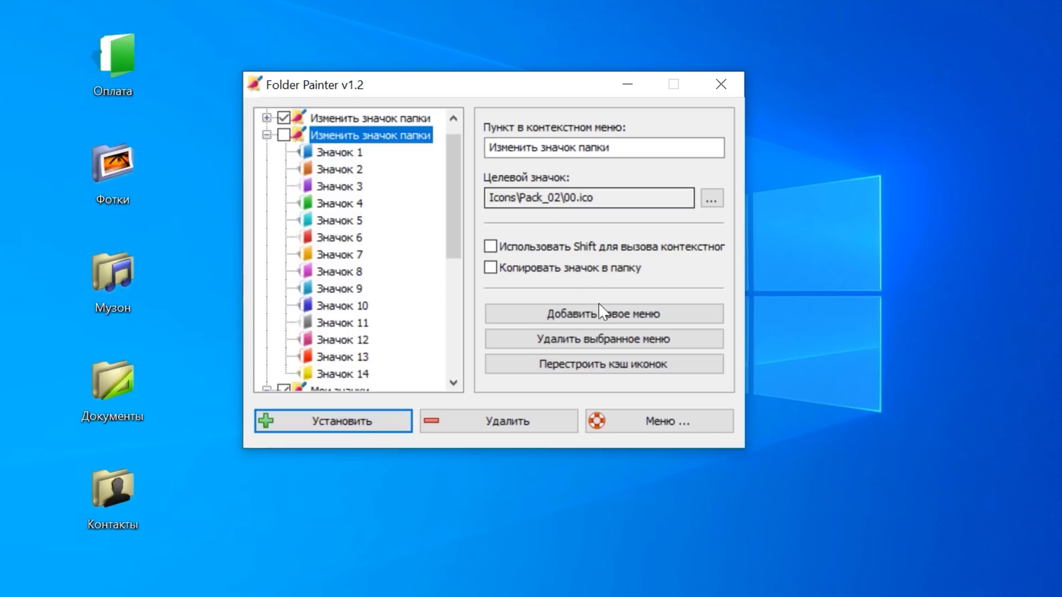
{"action": "left_click", "coordinate": [600, 340]}
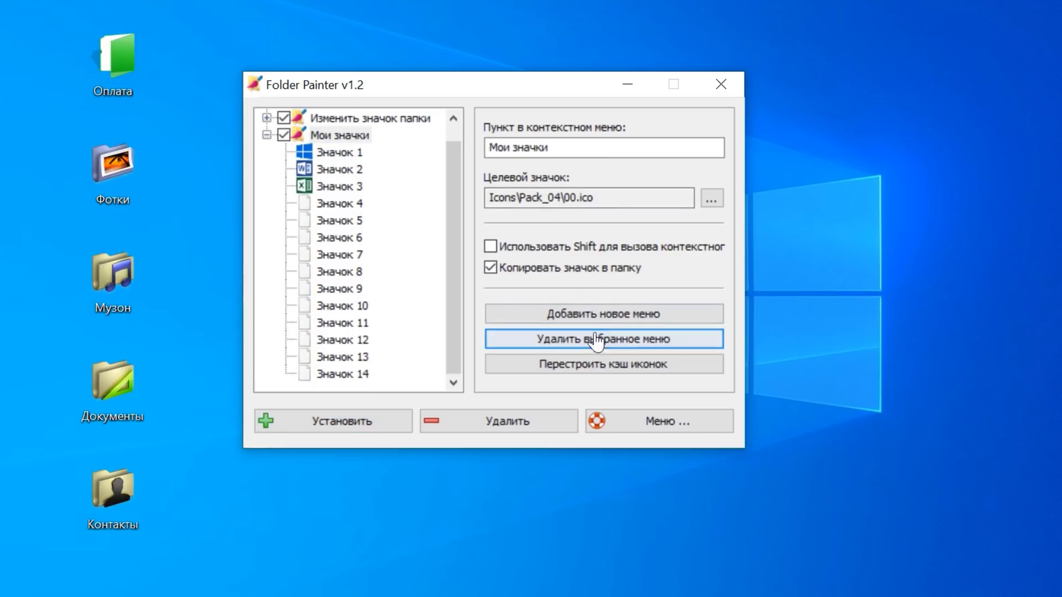
{"action": "left_click", "coordinate": [340, 428]}
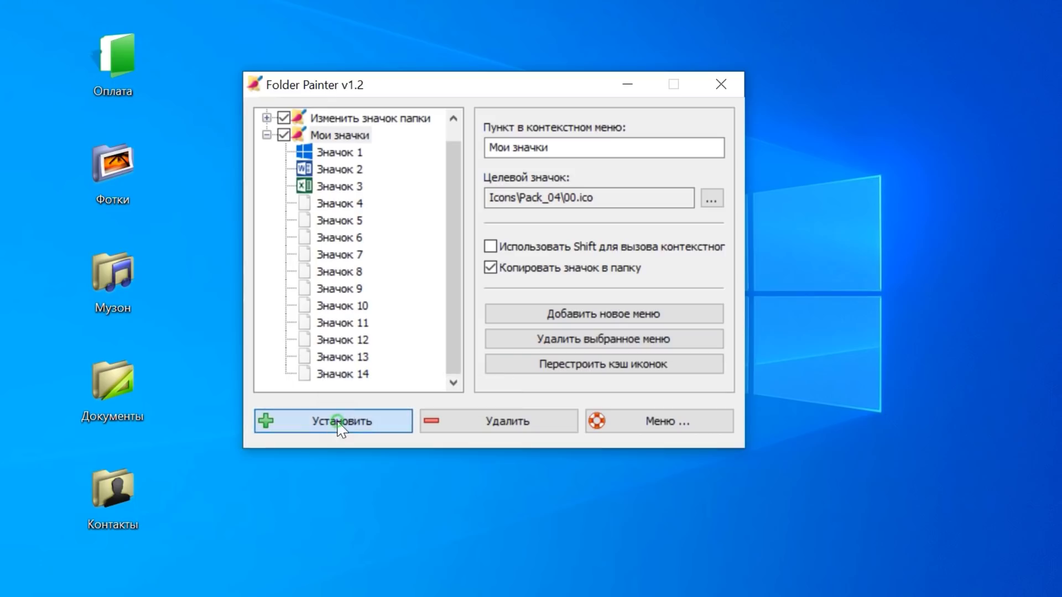
{"action": "left_click", "coordinate": [719, 85]}
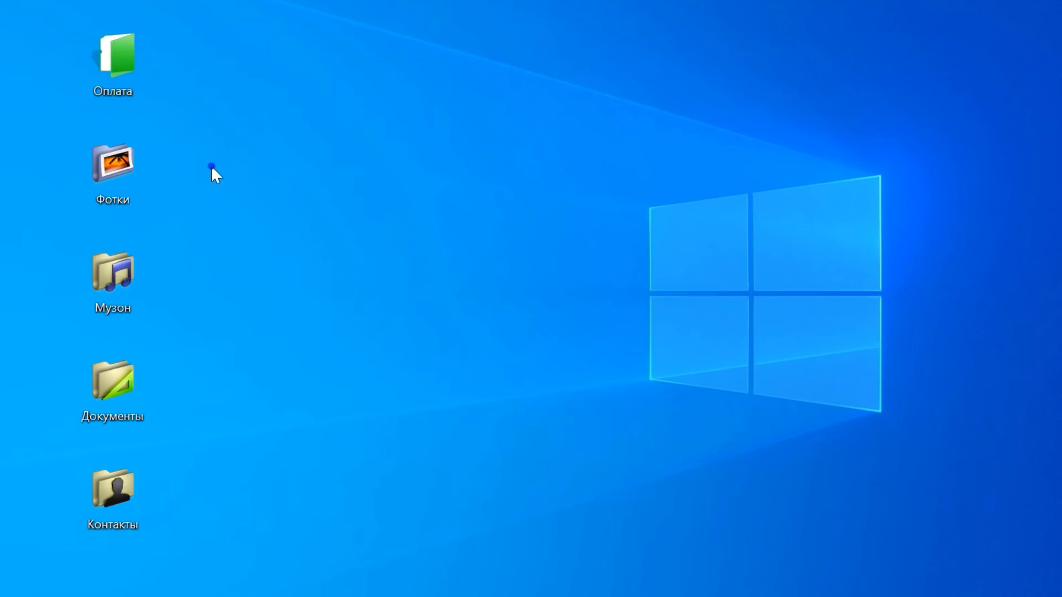
Create a new desktop folder named "Письма" beside the folder Фотки
{"action": "right_click", "coordinate": [212, 167]}
{"action": "mouse_move", "coordinate": [339, 334]}
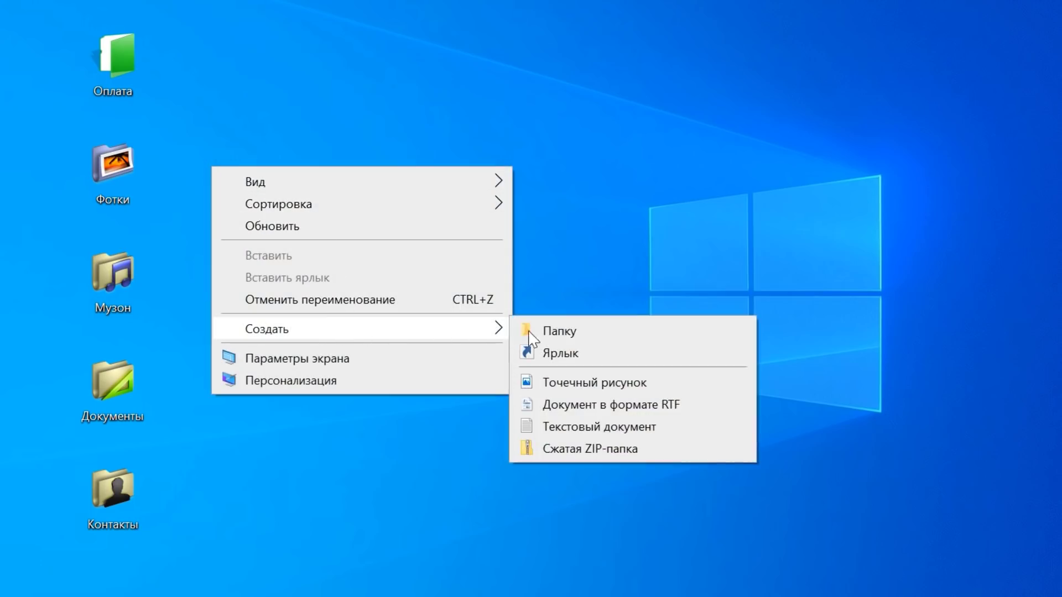
{"action": "left_click", "coordinate": [636, 329]}
{"action": "type", "text": "Письма"}
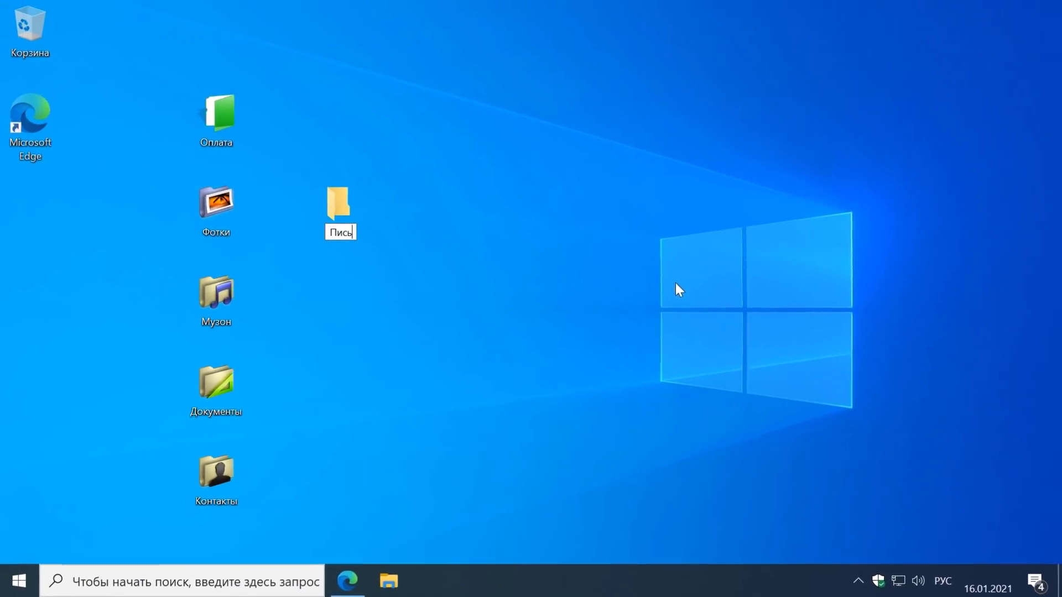
{"action": "key", "text": "Return"}
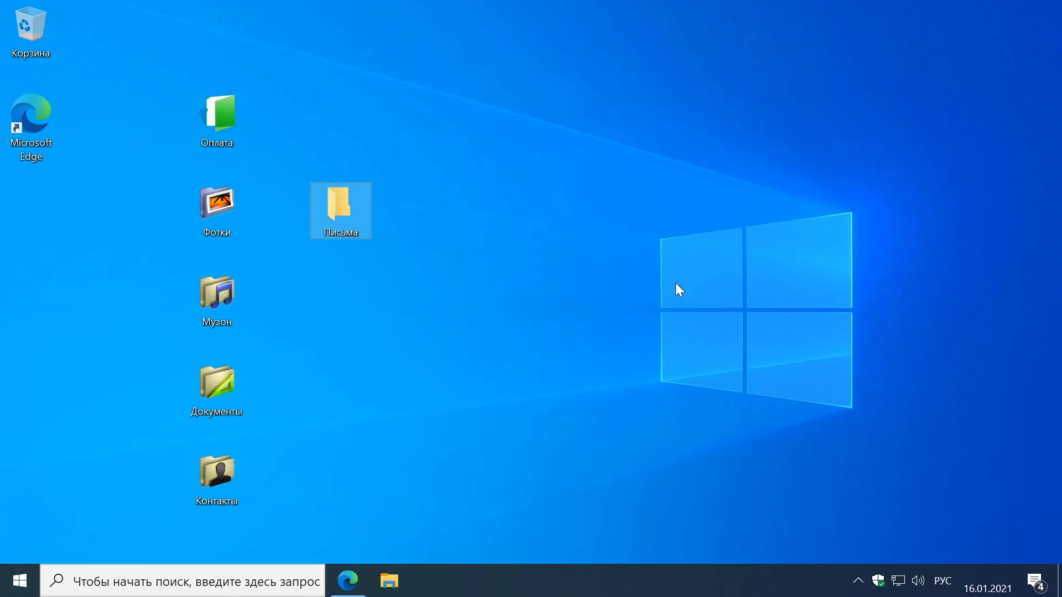
Create another desktop folder named "Расчёты" and place it directly below the folder Письма
{"action": "key", "text": "ctrl+shift+n"}
{"action": "type", "text": "Рас"}
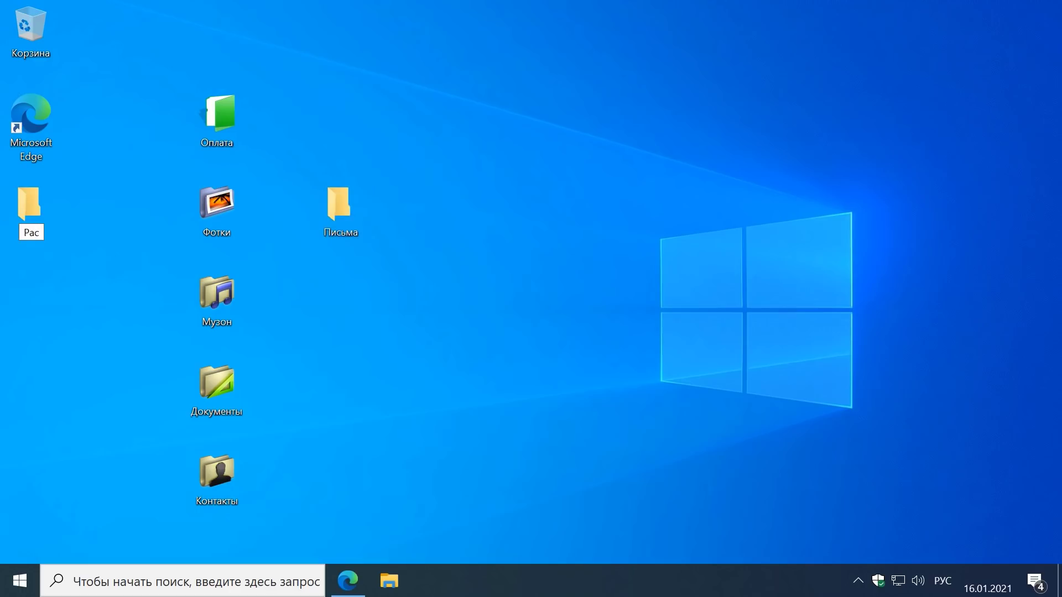
{"action": "type", "text": "чёты"}
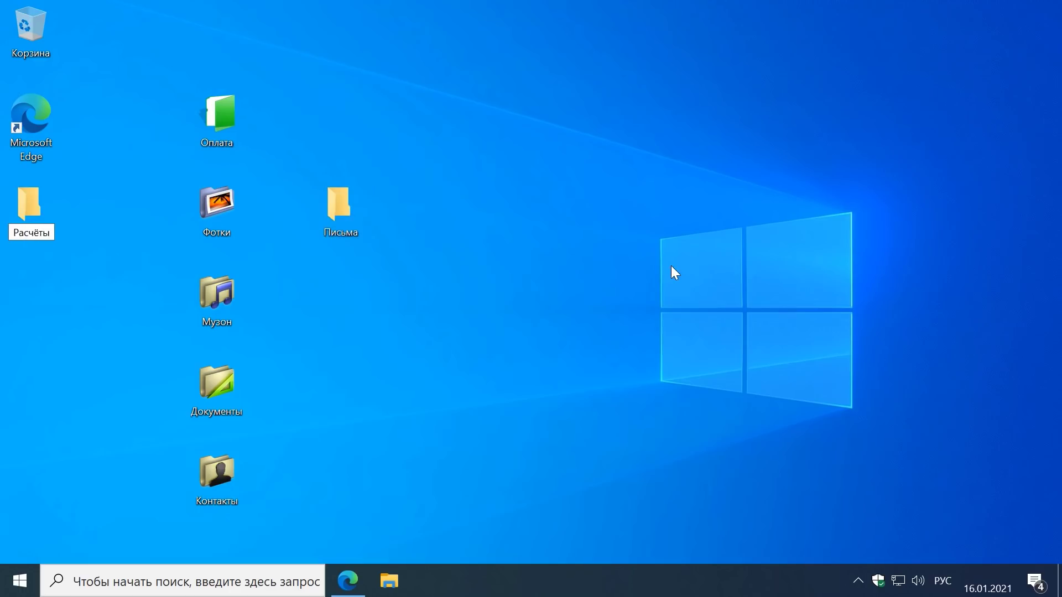
{"action": "key", "text": "Return"}
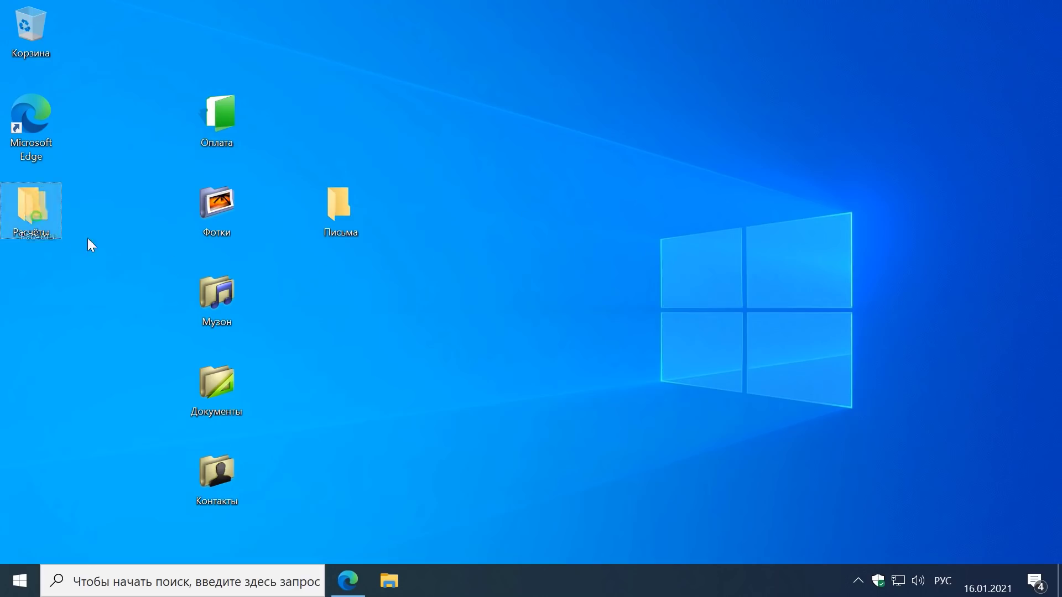
{"action": "left_click_drag", "start_coordinate": [88, 238], "coordinate": [333, 298]}
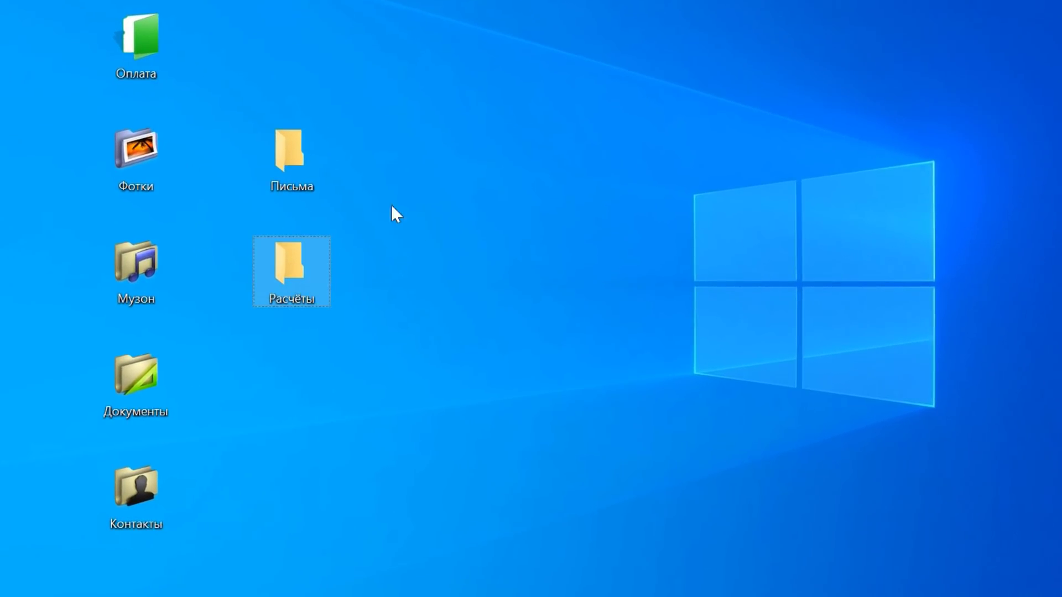
Apply the custom icon "Значок 2" from "Мои значки" to the folder Письма and "Значок 3" to the folder Расчёты
{"action": "right_click", "coordinate": [297, 149]}
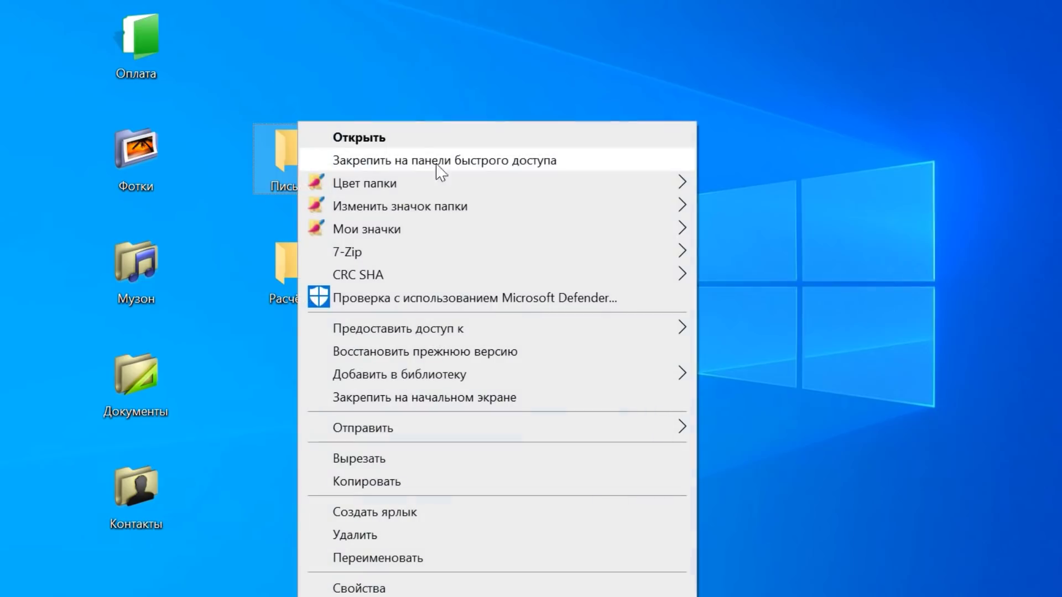
{"action": "mouse_move", "coordinate": [477, 224]}
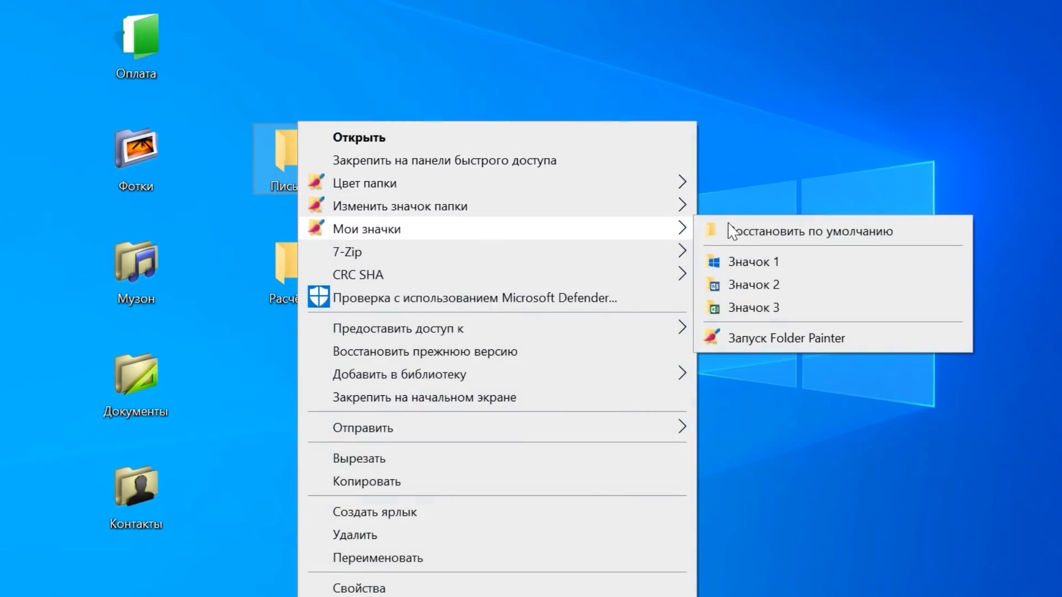
{"action": "left_click", "coordinate": [760, 285]}
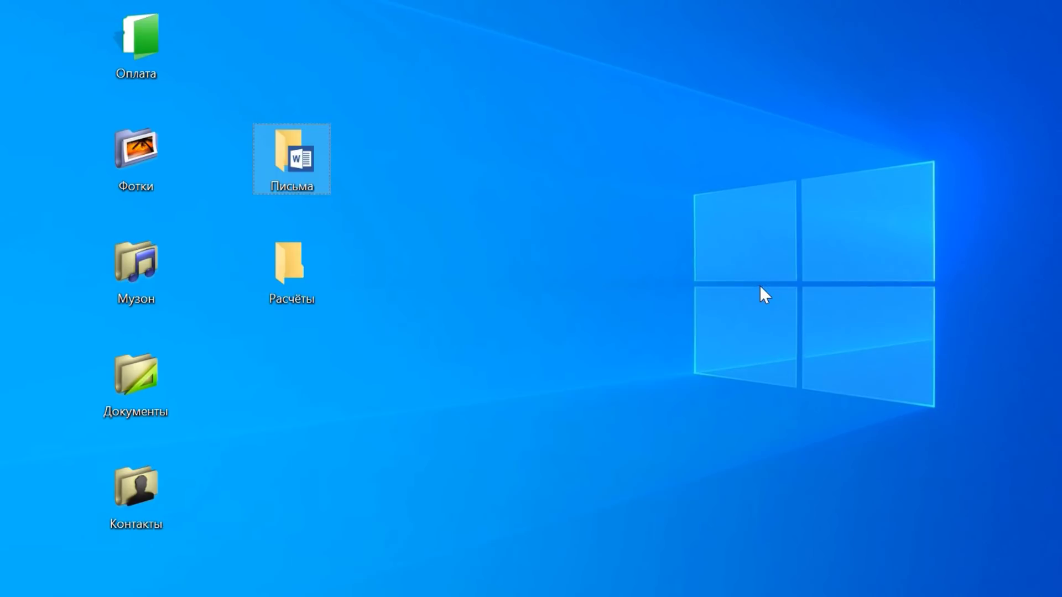
{"action": "right_click", "coordinate": [278, 265]}
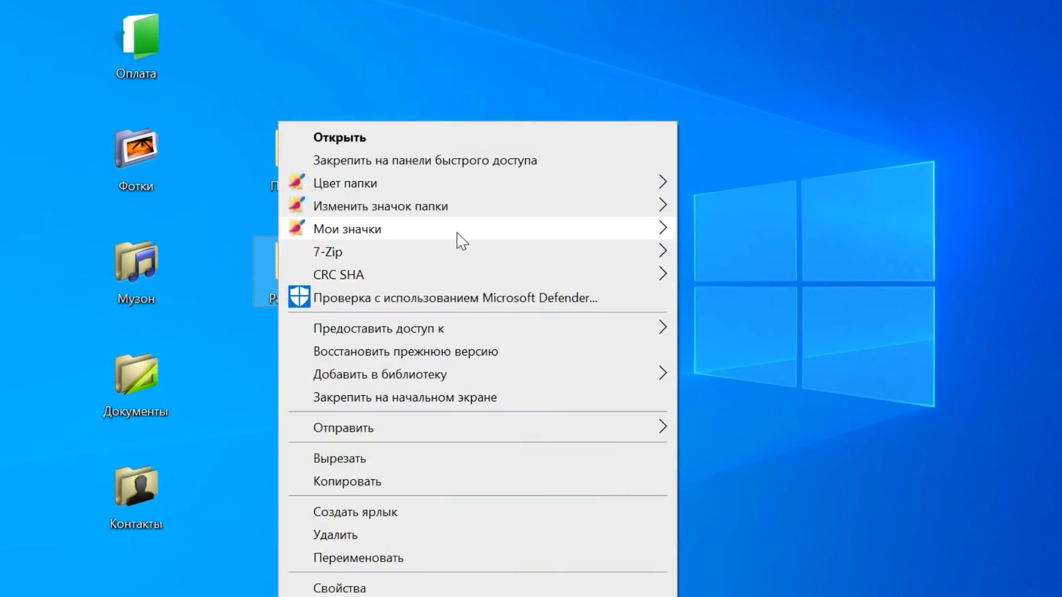
{"action": "mouse_move", "coordinate": [459, 228]}
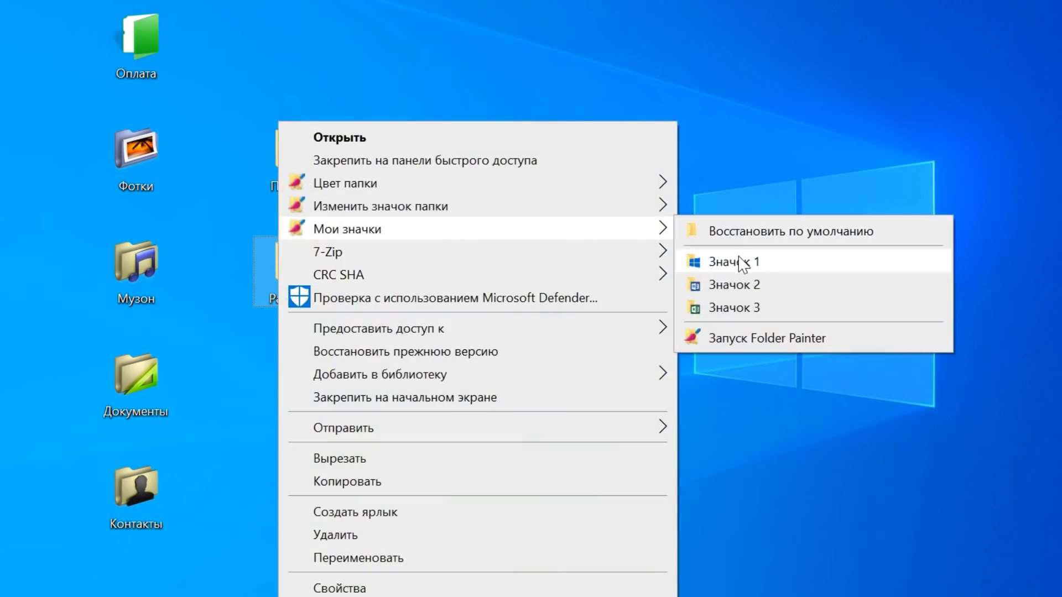
{"action": "left_click", "coordinate": [742, 308]}
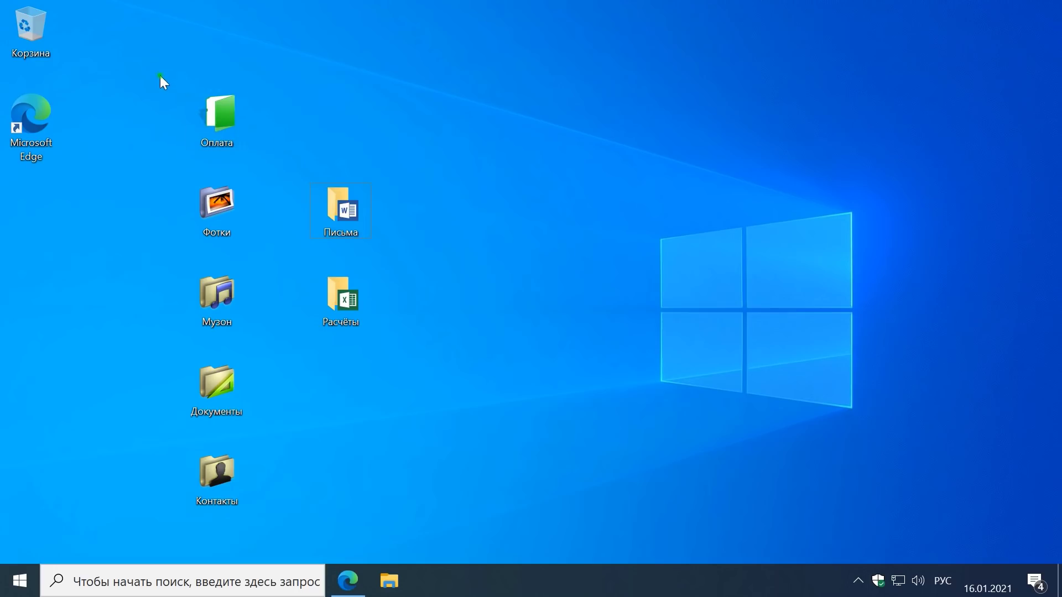
Select all seven desktop folders and restore their default icons with the "Цвет папки" group's "Восстановить по умолчанию" option
{"action": "left_click_drag", "start_coordinate": [160, 76], "coordinate": [401, 526]}
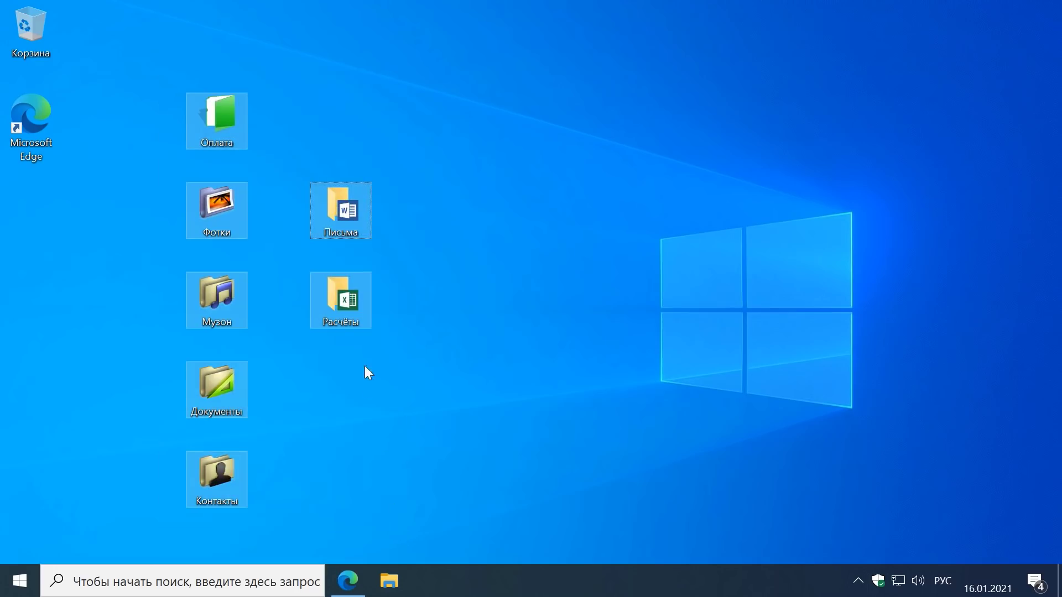
{"action": "right_click", "coordinate": [336, 222]}
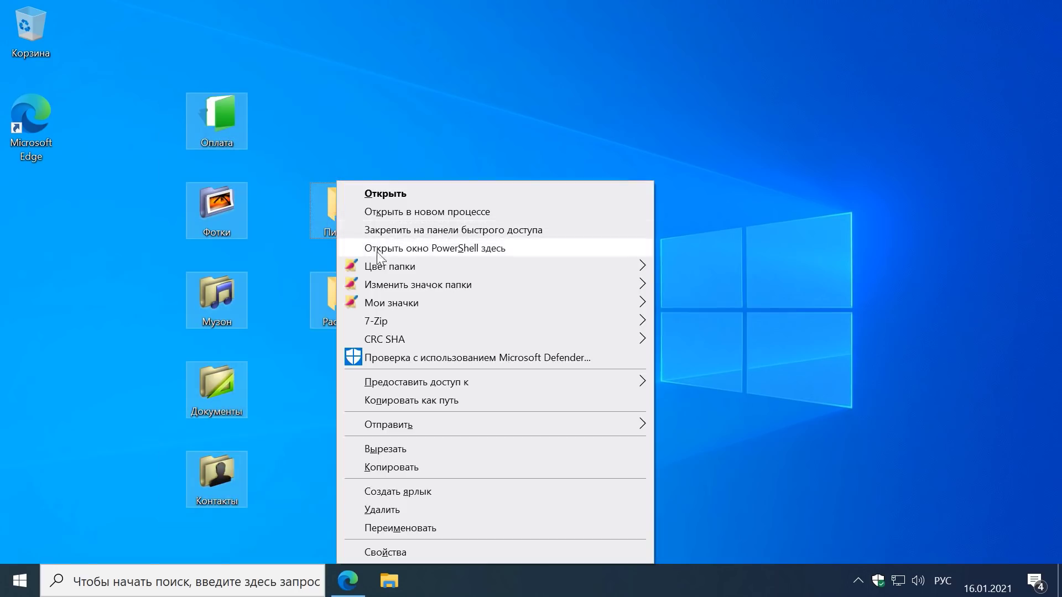
{"action": "mouse_move", "coordinate": [516, 270]}
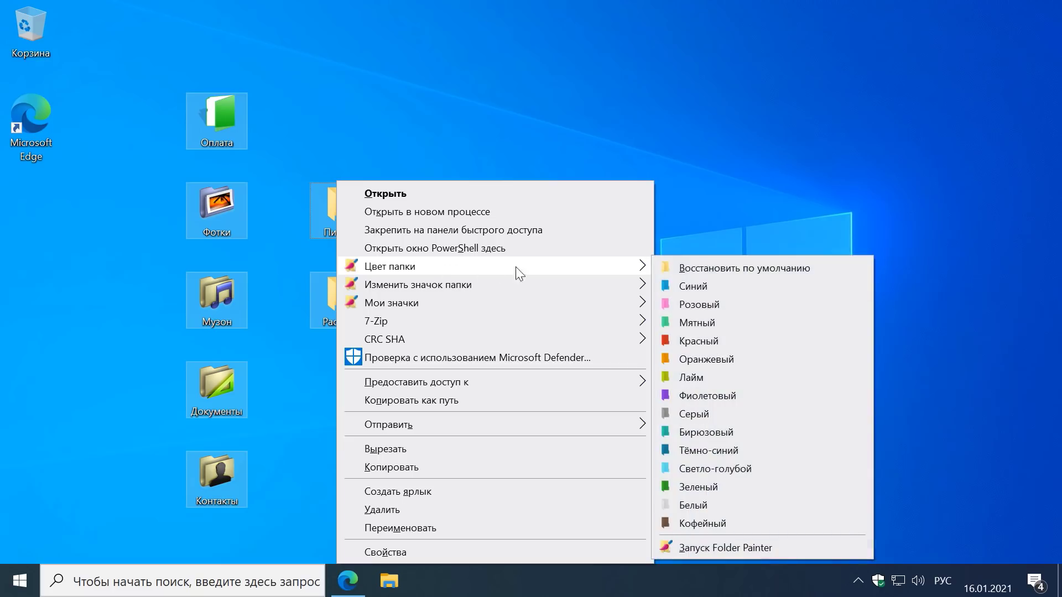
{"action": "left_click", "coordinate": [705, 268]}
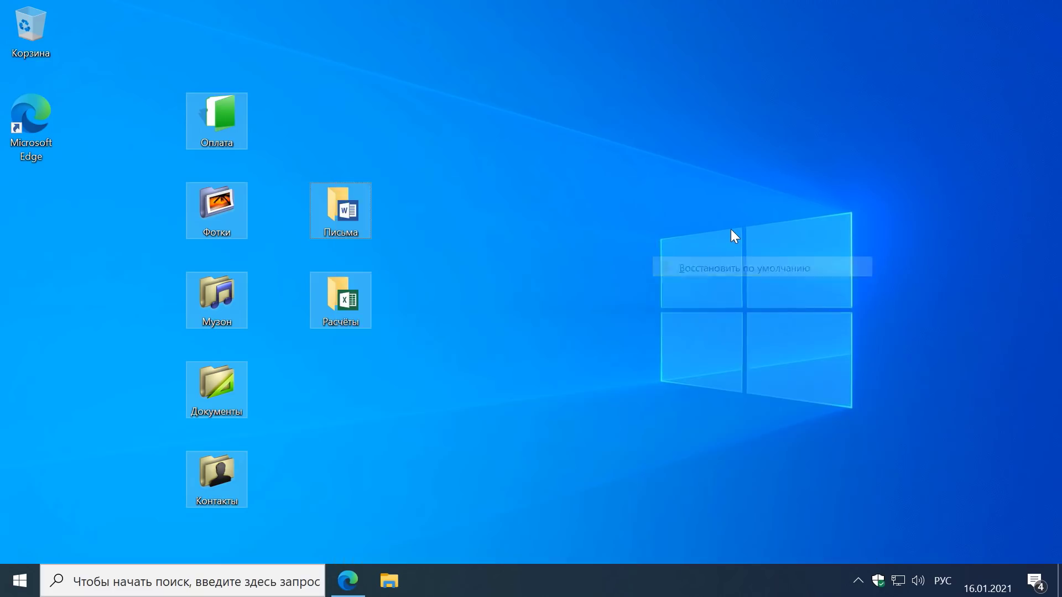
Launch Folder Painter from the "Мои значки" group of the folder Оплата and rebuild the icon cache
{"action": "right_click", "coordinate": [217, 125]}
{"action": "mouse_move", "coordinate": [459, 247]}
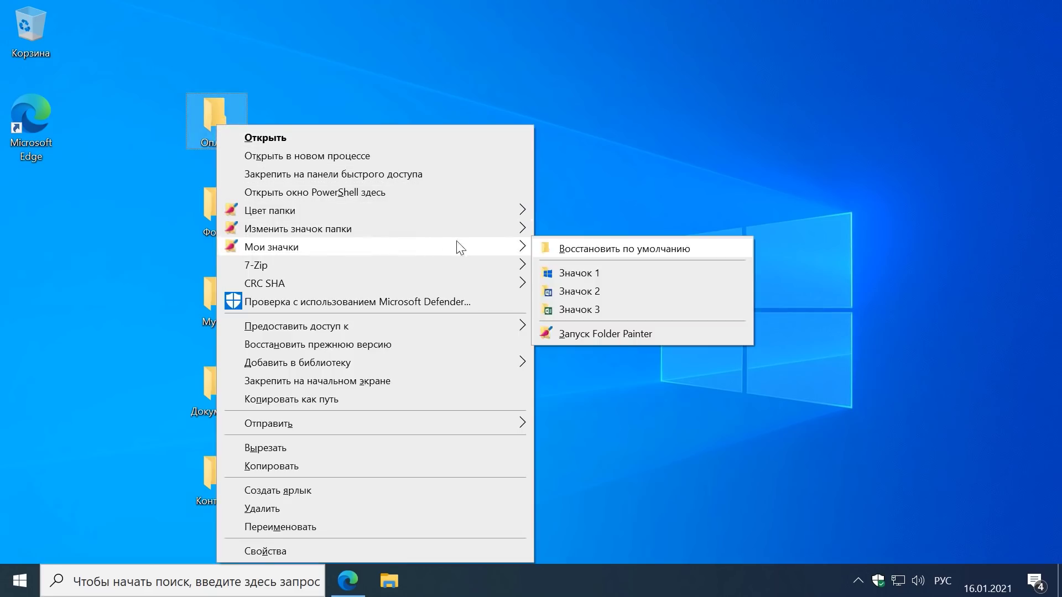
{"action": "left_click", "coordinate": [622, 336]}
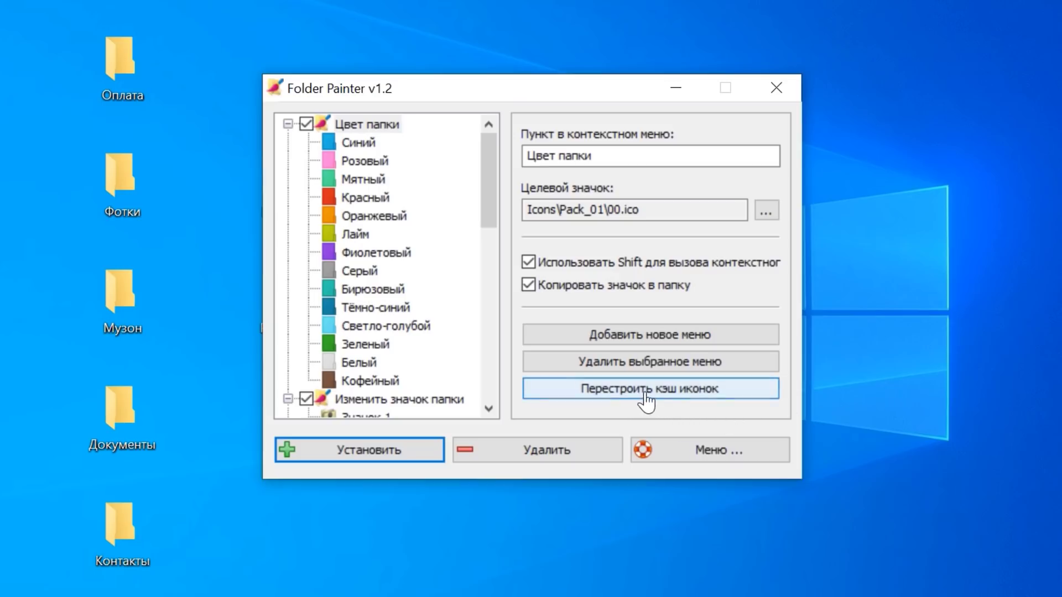
{"action": "left_click", "coordinate": [647, 390]}
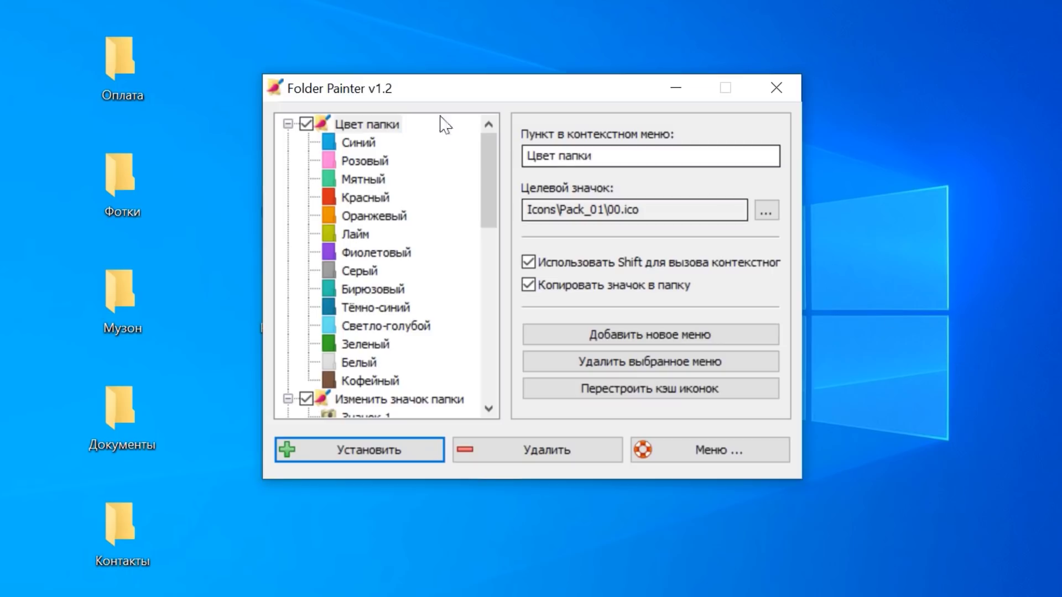
Collapse the groups "Цвет папки", "Изменить значок папки" and "Мои значки", and uninstall the Folder Painter context menu
{"action": "left_click", "coordinate": [288, 124]}
{"action": "left_click", "coordinate": [288, 142]}
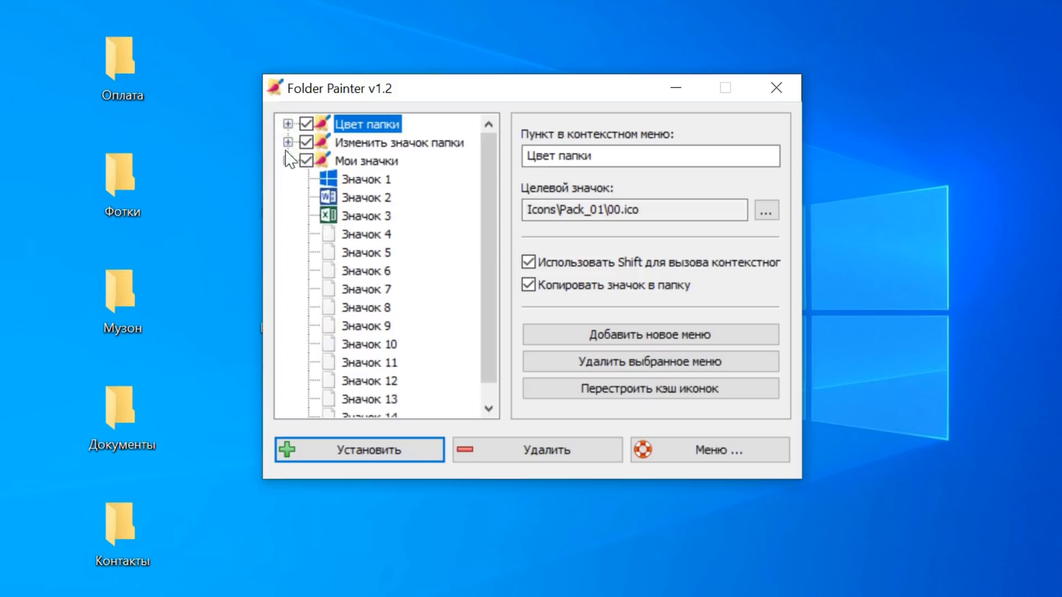
{"action": "left_click", "coordinate": [287, 160]}
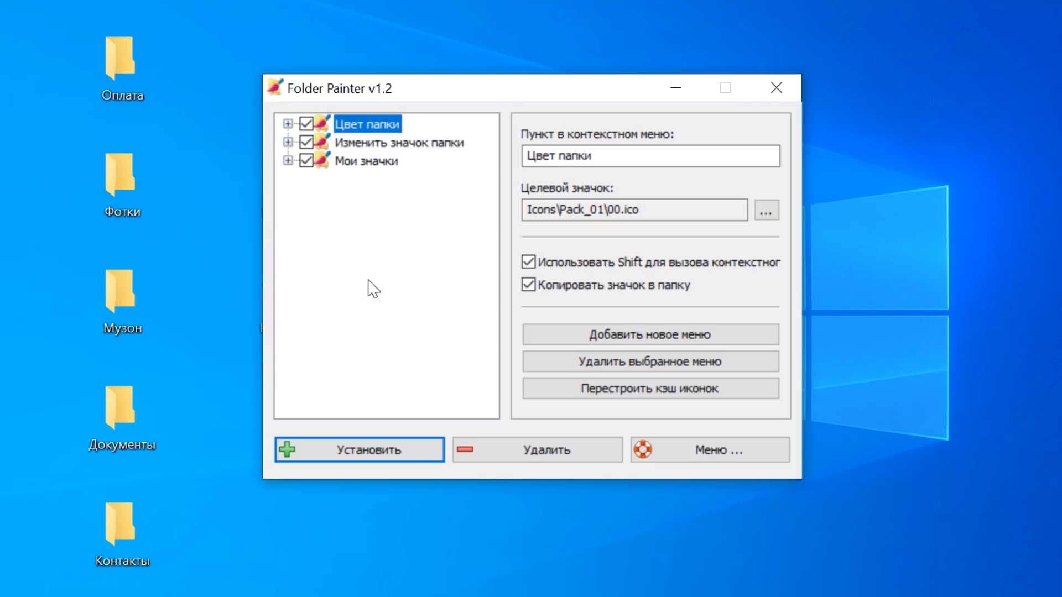
{"action": "left_click", "coordinate": [530, 452]}
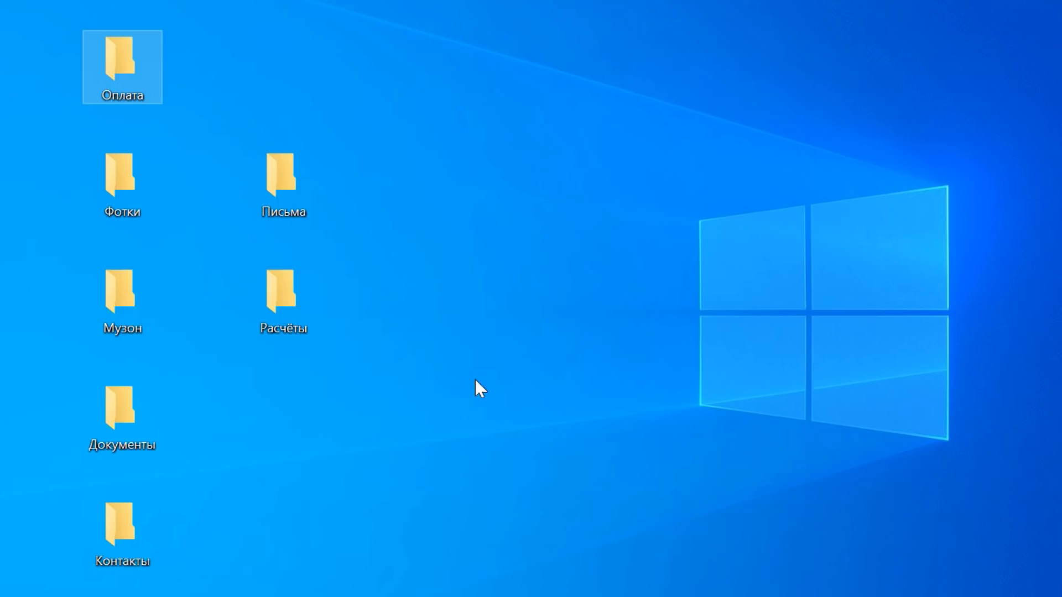
Check the standard and extended context menus of the folder Оплата for Folder Painter entries
{"action": "right_click", "coordinate": [139, 63]}
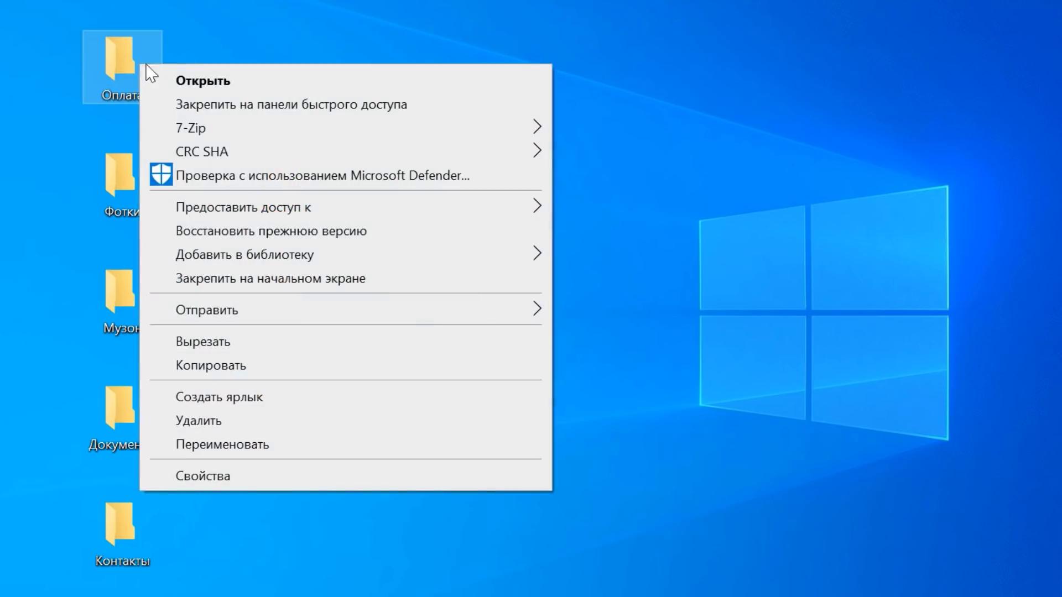
{"action": "left_click", "coordinate": [287, 35]}
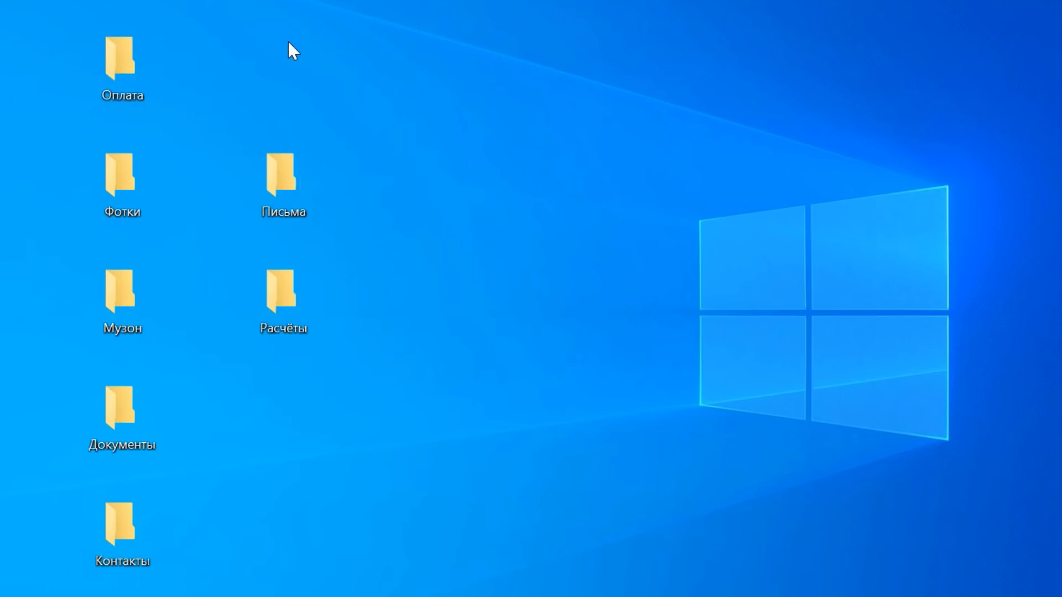
{"action": "right_click", "coordinate": [135, 71]}
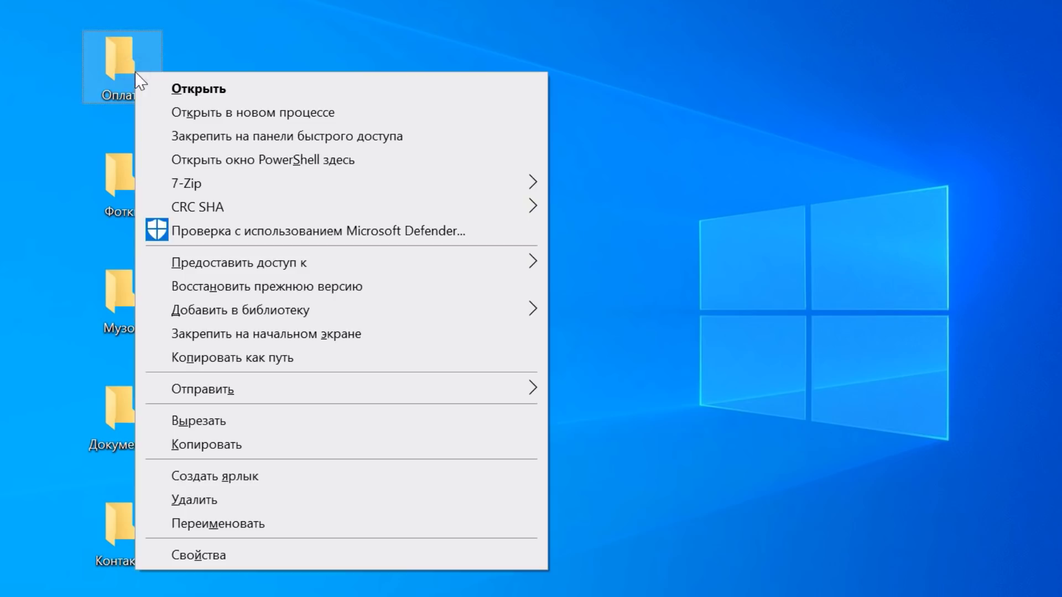
{"action": "left_click", "coordinate": [319, 45]}
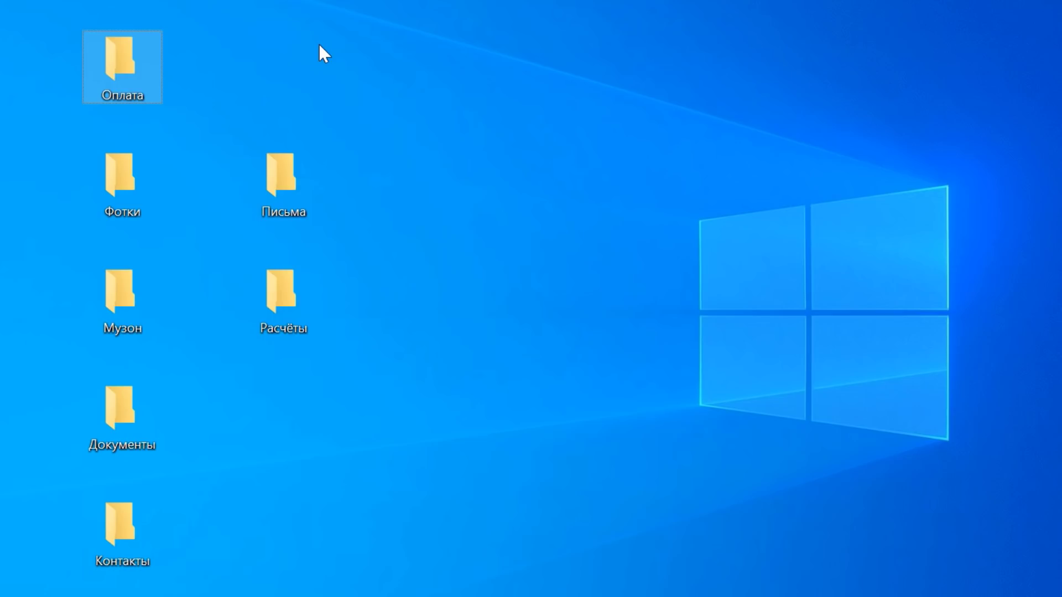